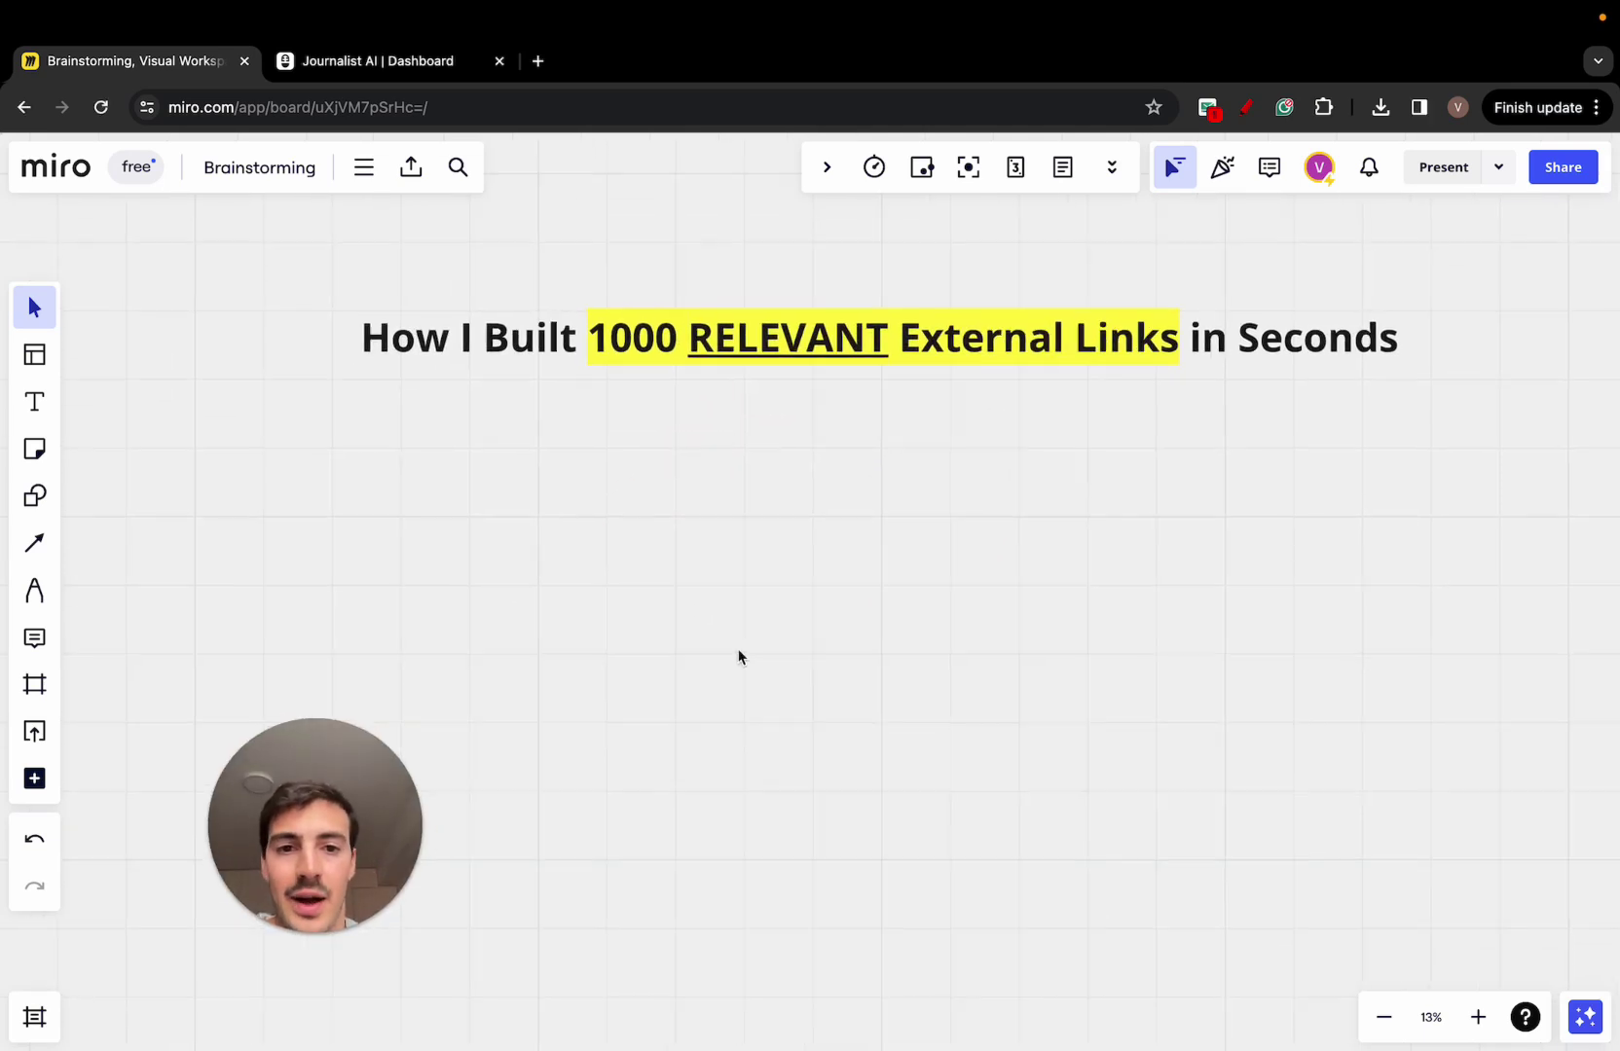
# - Underline the title's External Links in red with the freehand pen
pyautogui.press('p')
pyautogui.moveTo(937, 385); pyautogui.dragTo(1034, 385)
pyautogui.scroll(-3, 1042, 386)
pyautogui.hscroll(-1, 1042, 386)
pyautogui.scroll(2, 1047, 378)
pyautogui.hscroll(1, 1048, 379)
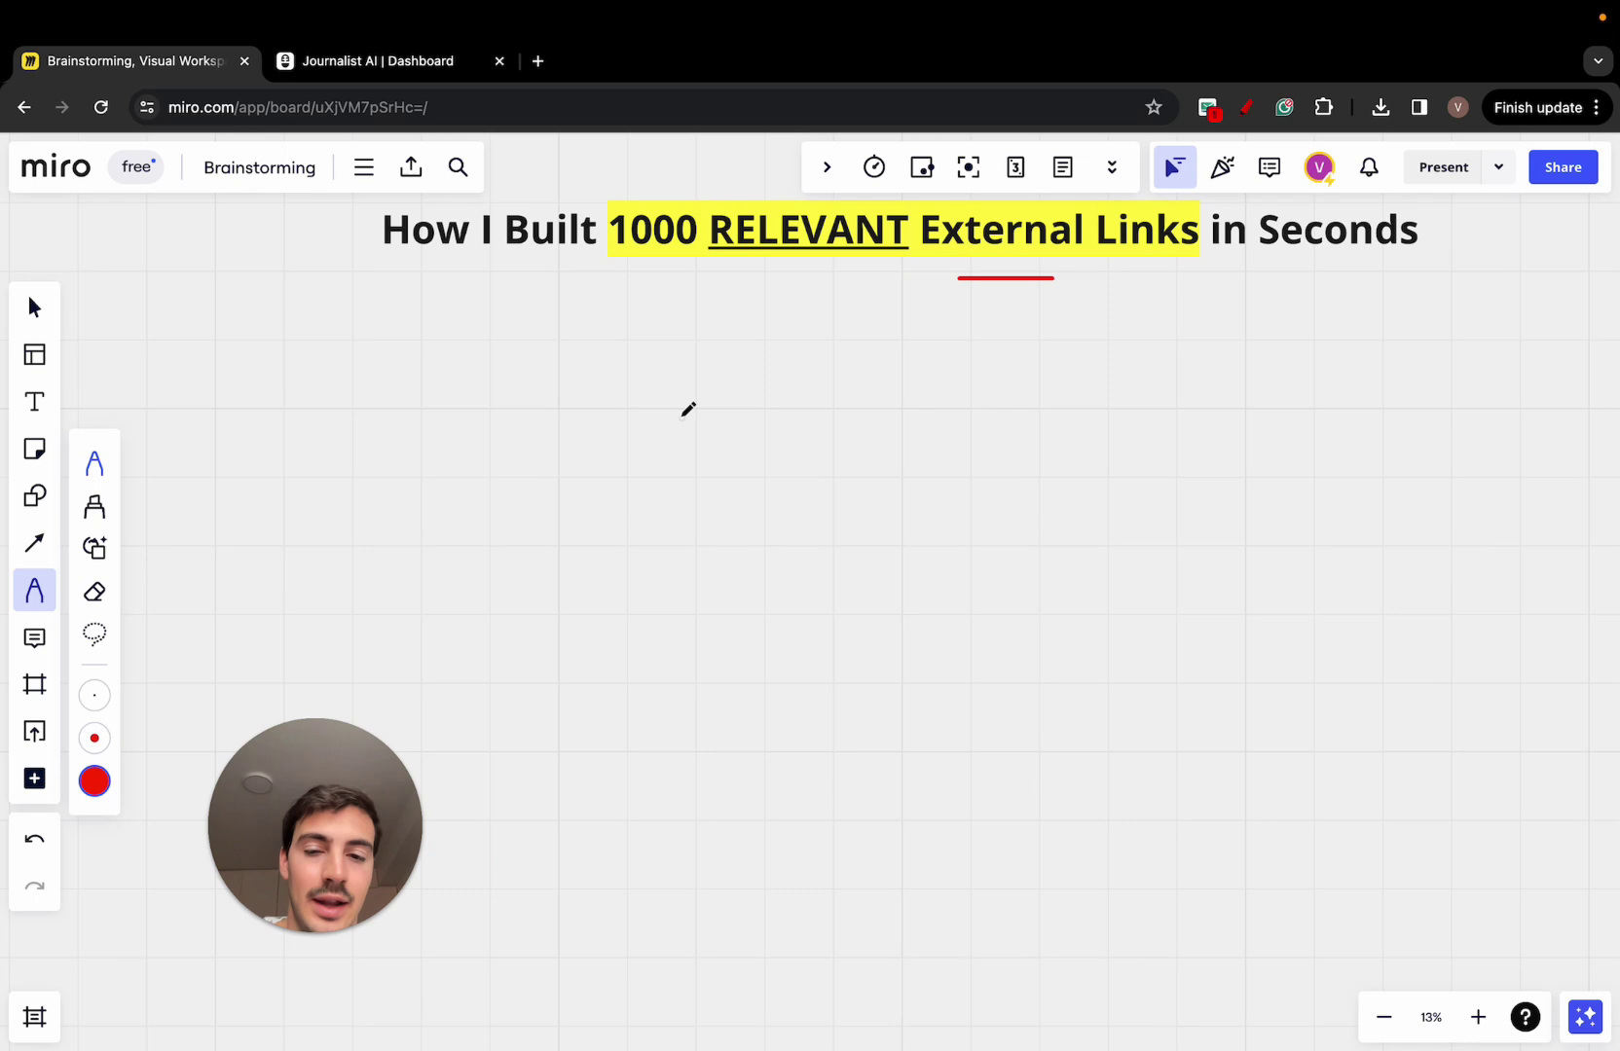
# - Draw a red page rectangle containing three text lines
pyautogui.moveTo(681, 416)
pyautogui.mouseDown()
pyautogui.moveTo(654, 1001)
pyautogui.moveTo(1125, 990)
pyautogui.moveTo(1124, 390)
pyautogui.moveTo(680, 412)
pyautogui.mouseUp()
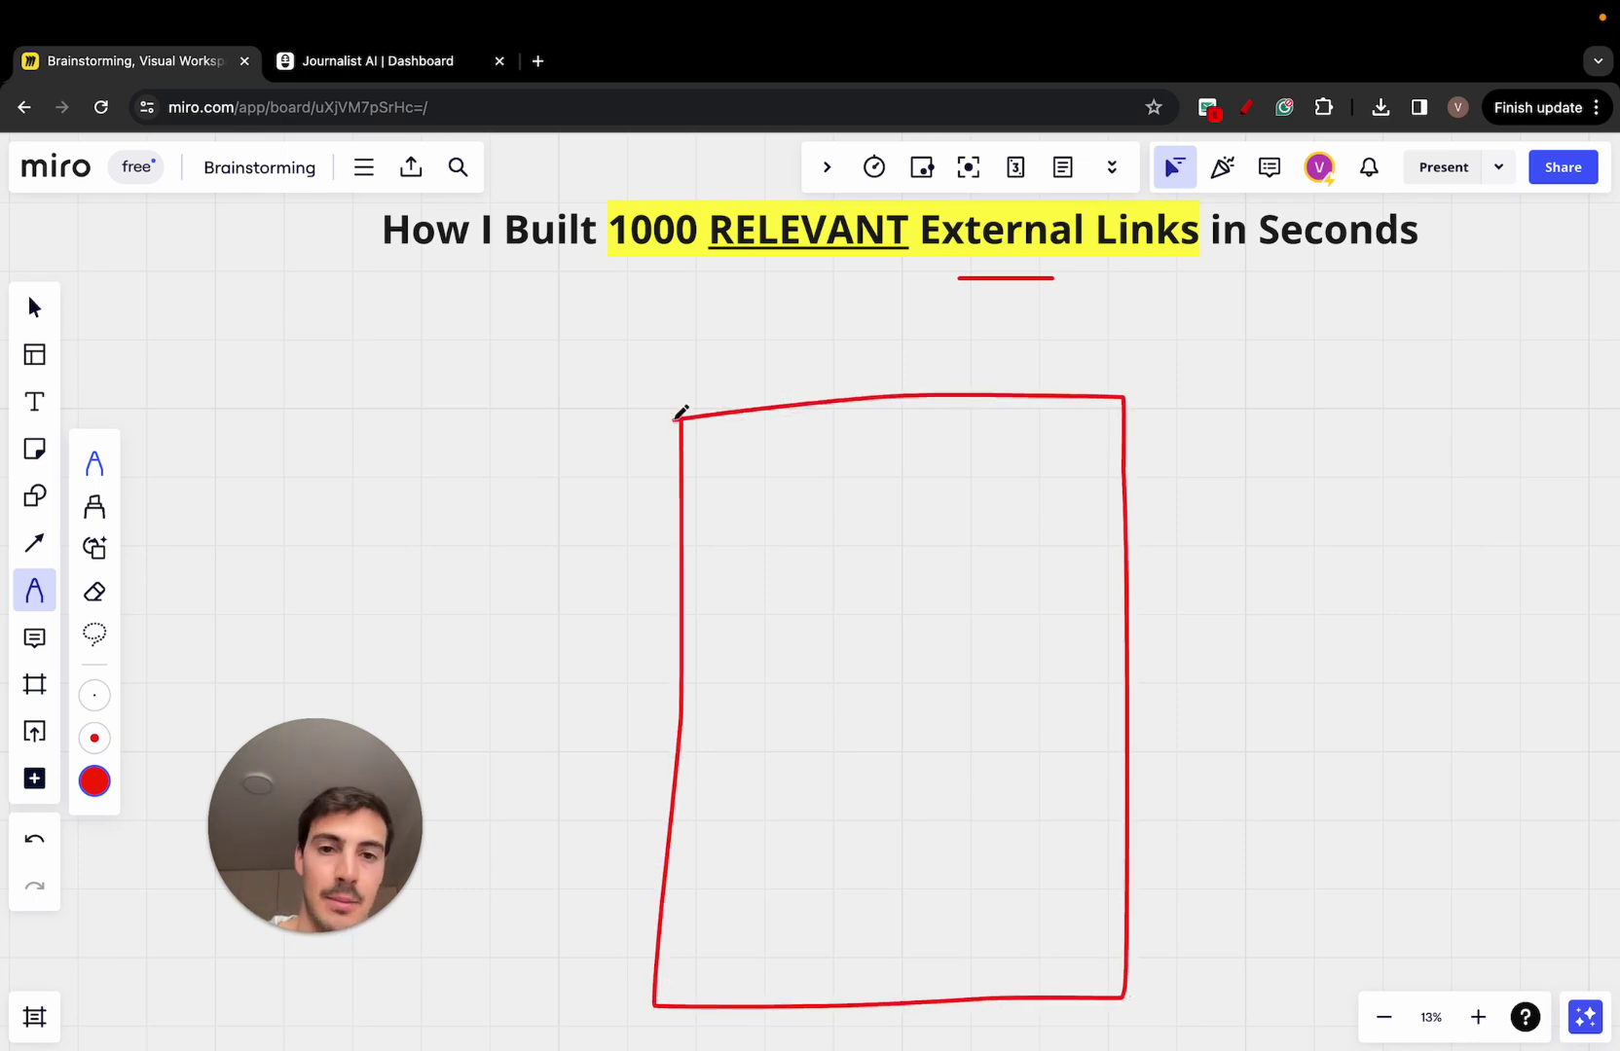
pyautogui.hscroll(3, 681, 413)
pyautogui.scroll(-1, 681, 412)
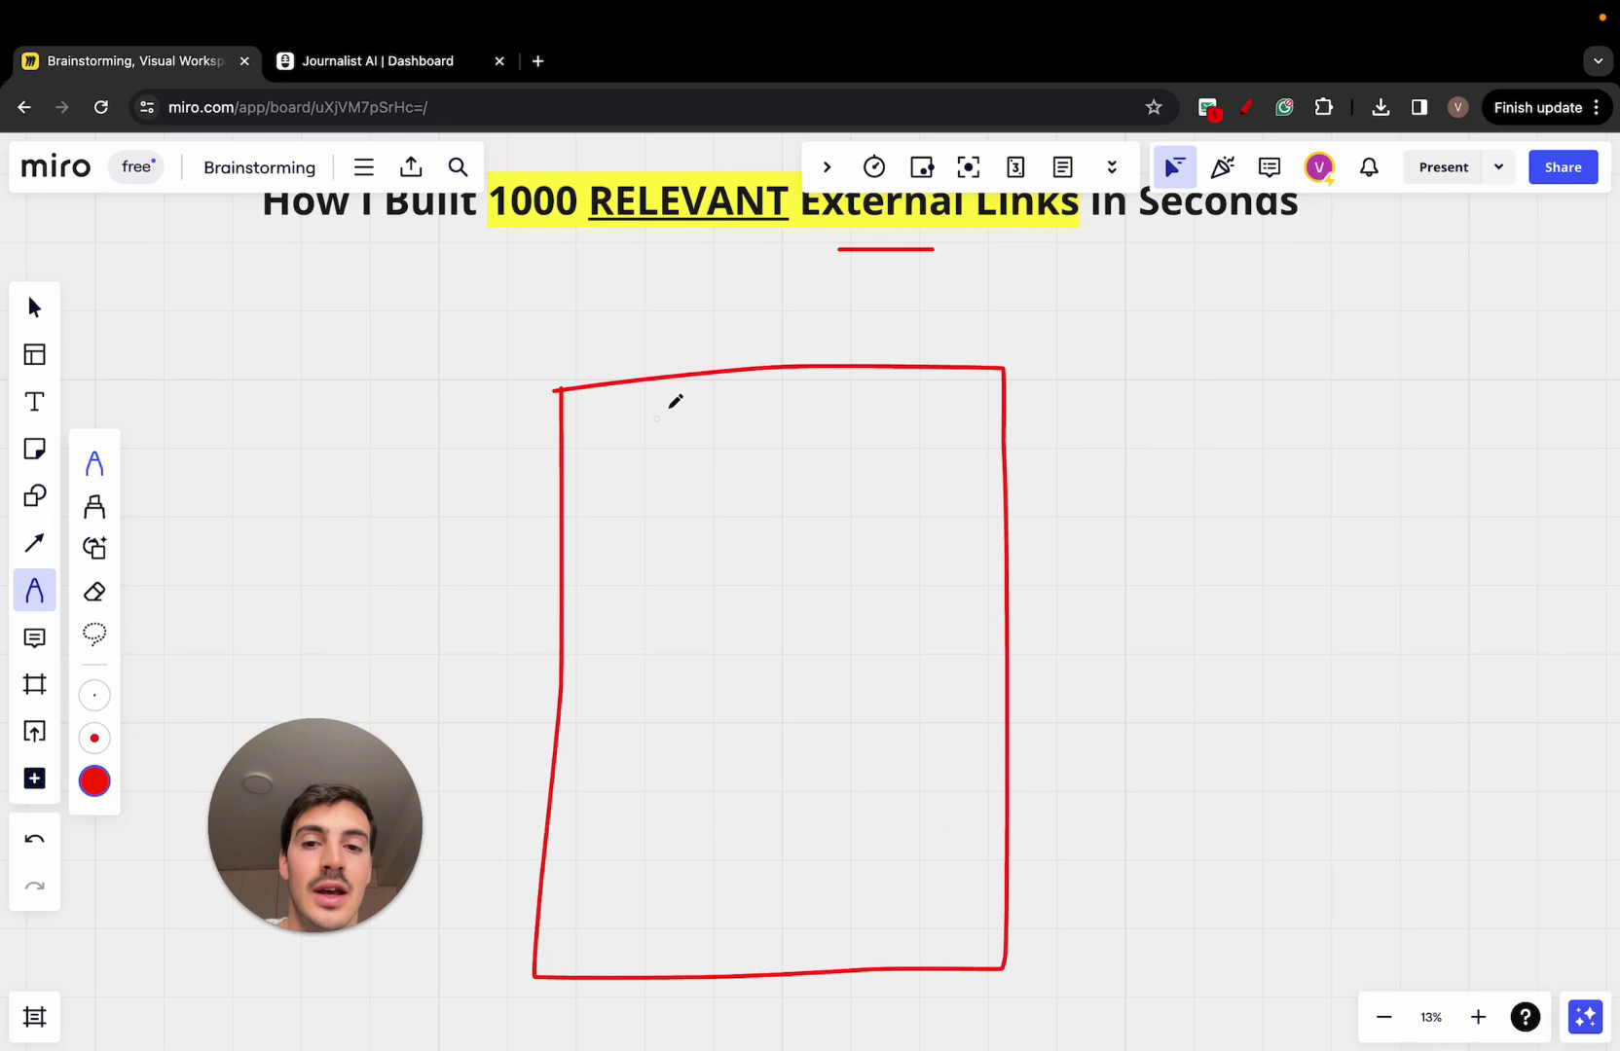
pyautogui.moveTo(624, 427); pyautogui.dragTo(969, 427)
pyautogui.moveTo(619, 484); pyautogui.dragTo(832, 484)
pyautogui.moveTo(604, 603); pyautogui.dragTo(663, 602)
# - Draw arrows labelled M, B and W pointing into the page
pyautogui.moveTo(873, 777)
pyautogui.mouseDown()
pyautogui.moveTo(927, 775)
pyautogui.moveTo(1008, 710)
pyautogui.moveTo(1140, 700)
pyautogui.moveTo(1192, 654)
pyautogui.moveTo(1180, 699)
pyautogui.mouseUp()
pyautogui.moveTo(615, 603)
pyautogui.mouseDown()
pyautogui.moveTo(508, 517)
pyautogui.moveTo(448, 528)
pyautogui.moveTo(460, 512)
pyautogui.moveTo(449, 528)
pyautogui.mouseUp()
pyautogui.moveTo(634, 892)
pyautogui.mouseDown()
pyautogui.moveTo(667, 892)
pyautogui.moveTo(542, 882)
pyautogui.moveTo(476, 842)
pyautogui.moveTo(490, 782)
pyautogui.moveTo(524, 755)
pyautogui.mouseUp()
pyautogui.scroll(-3, 521, 764)
pyautogui.hscroll(-3, 516, 761)
pyautogui.scroll(-1, 516, 761)
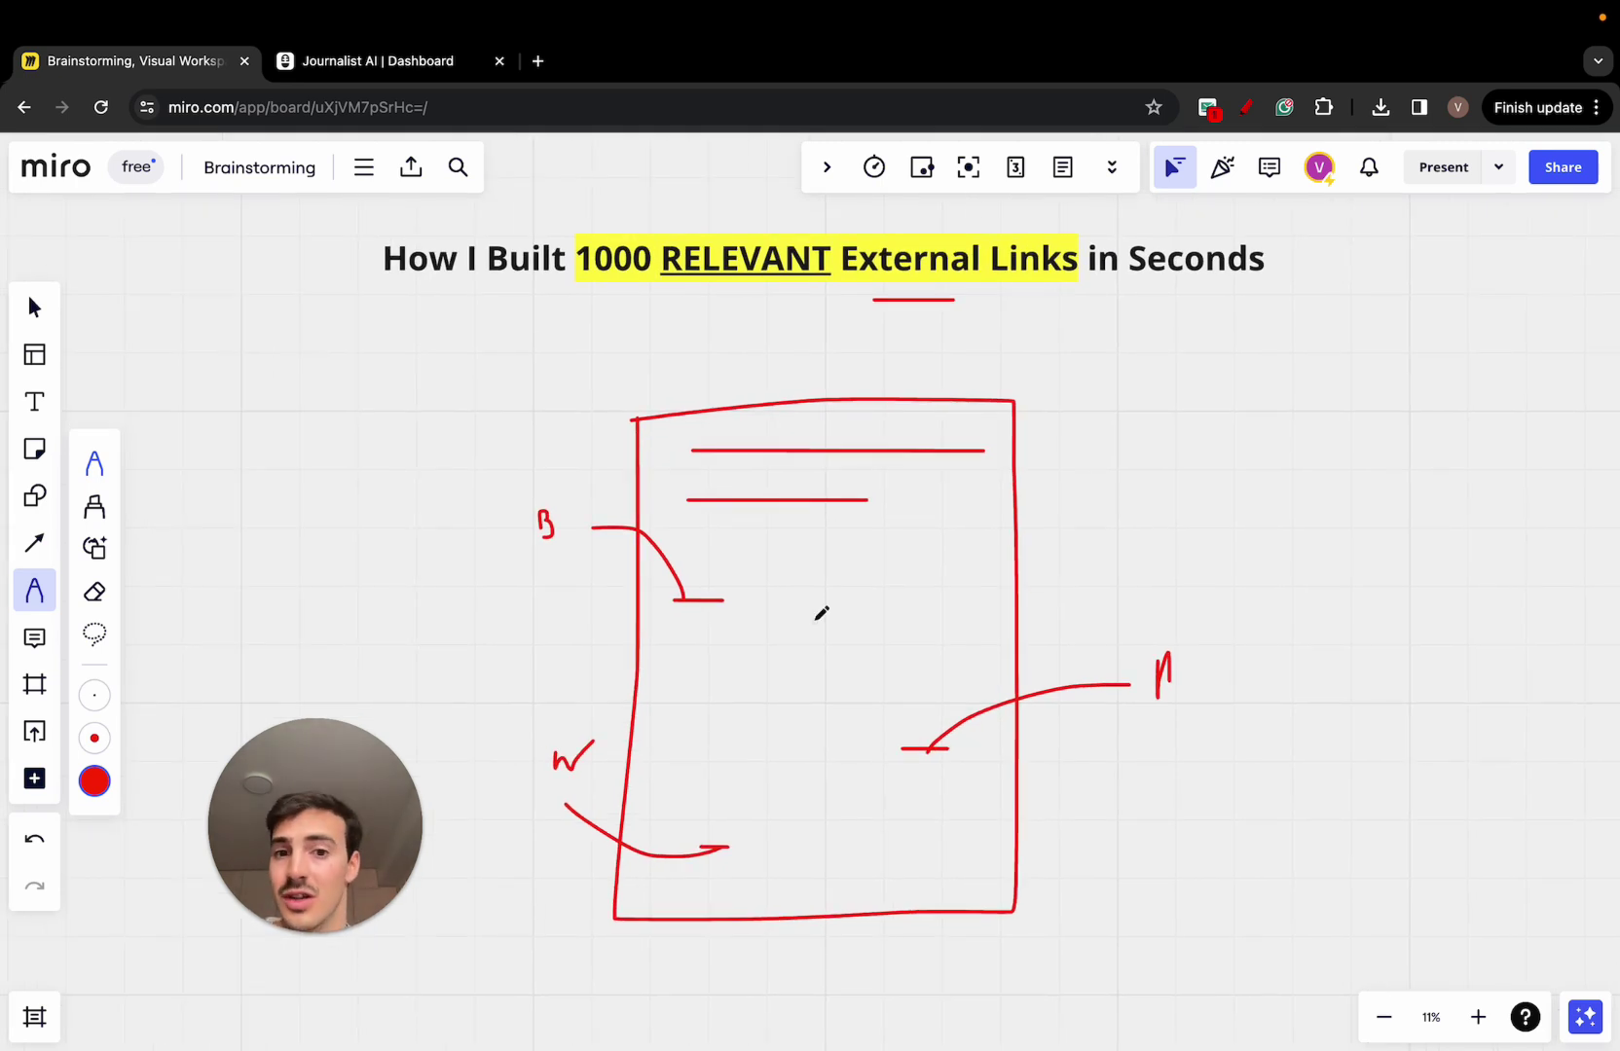
pyautogui.moveTo(339, 831); pyautogui.dragTo(156, 830)
# - Draw lines curving out of the page to the right as outgoing links
pyautogui.click(959, 574)
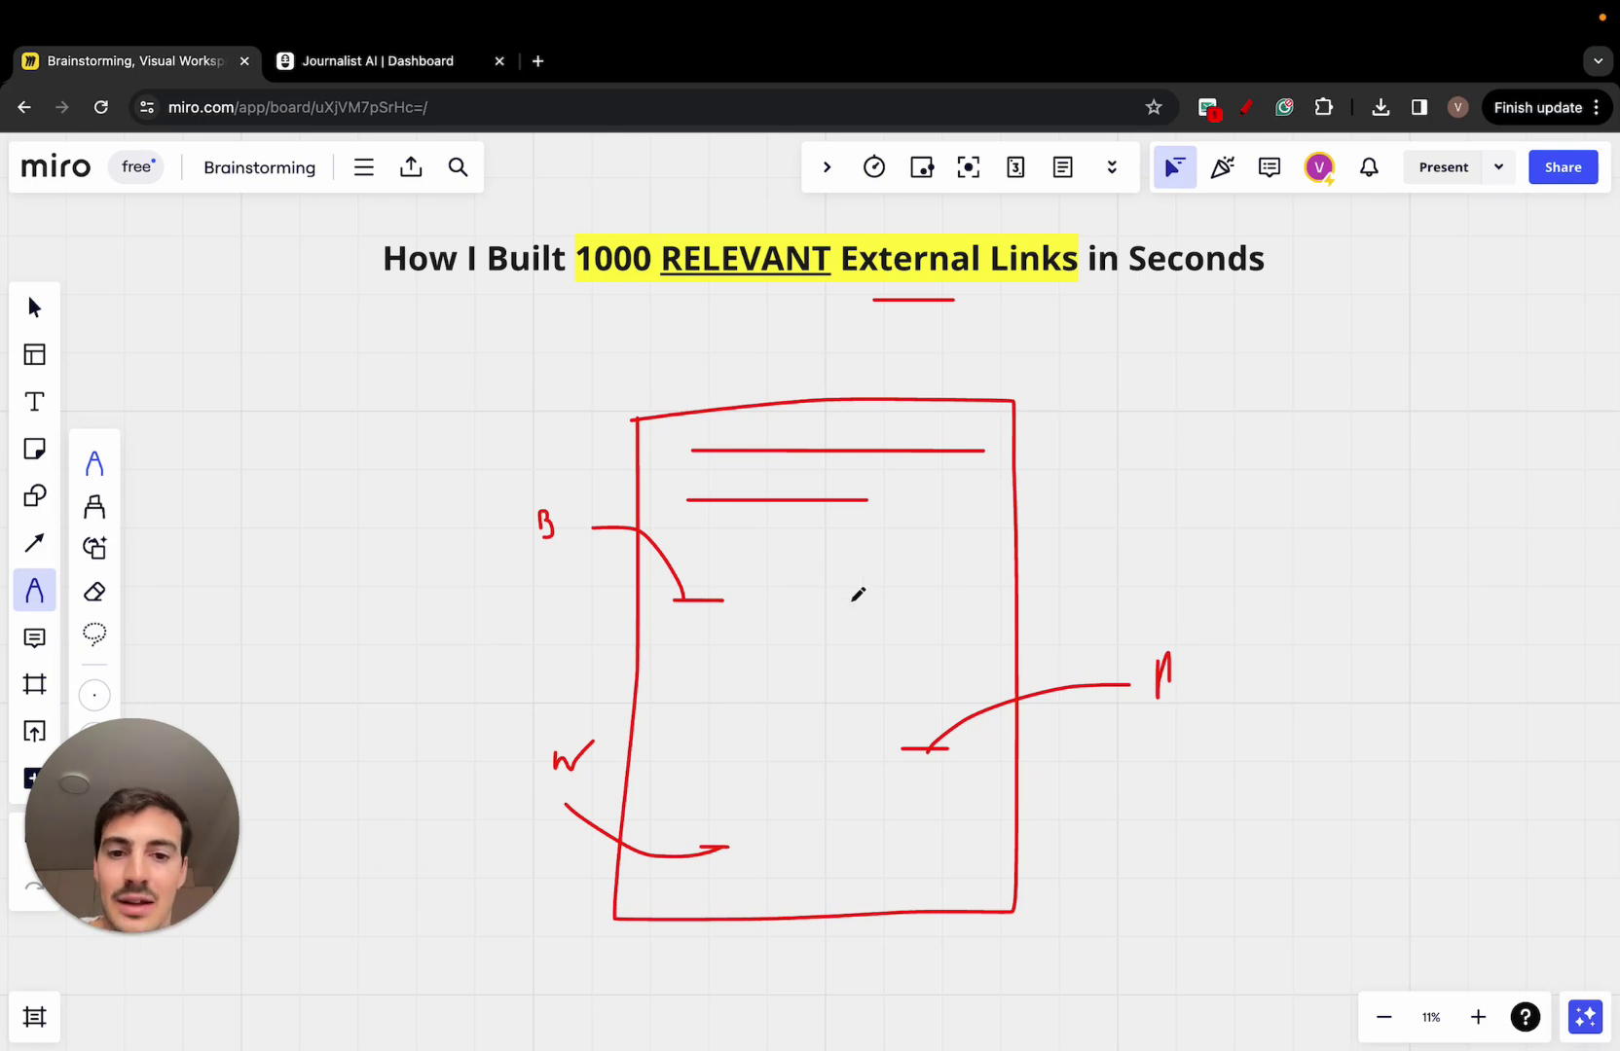
pyautogui.moveTo(850, 600); pyautogui.dragTo(899, 600)
pyautogui.moveTo(893, 533); pyautogui.dragTo(1068, 476)
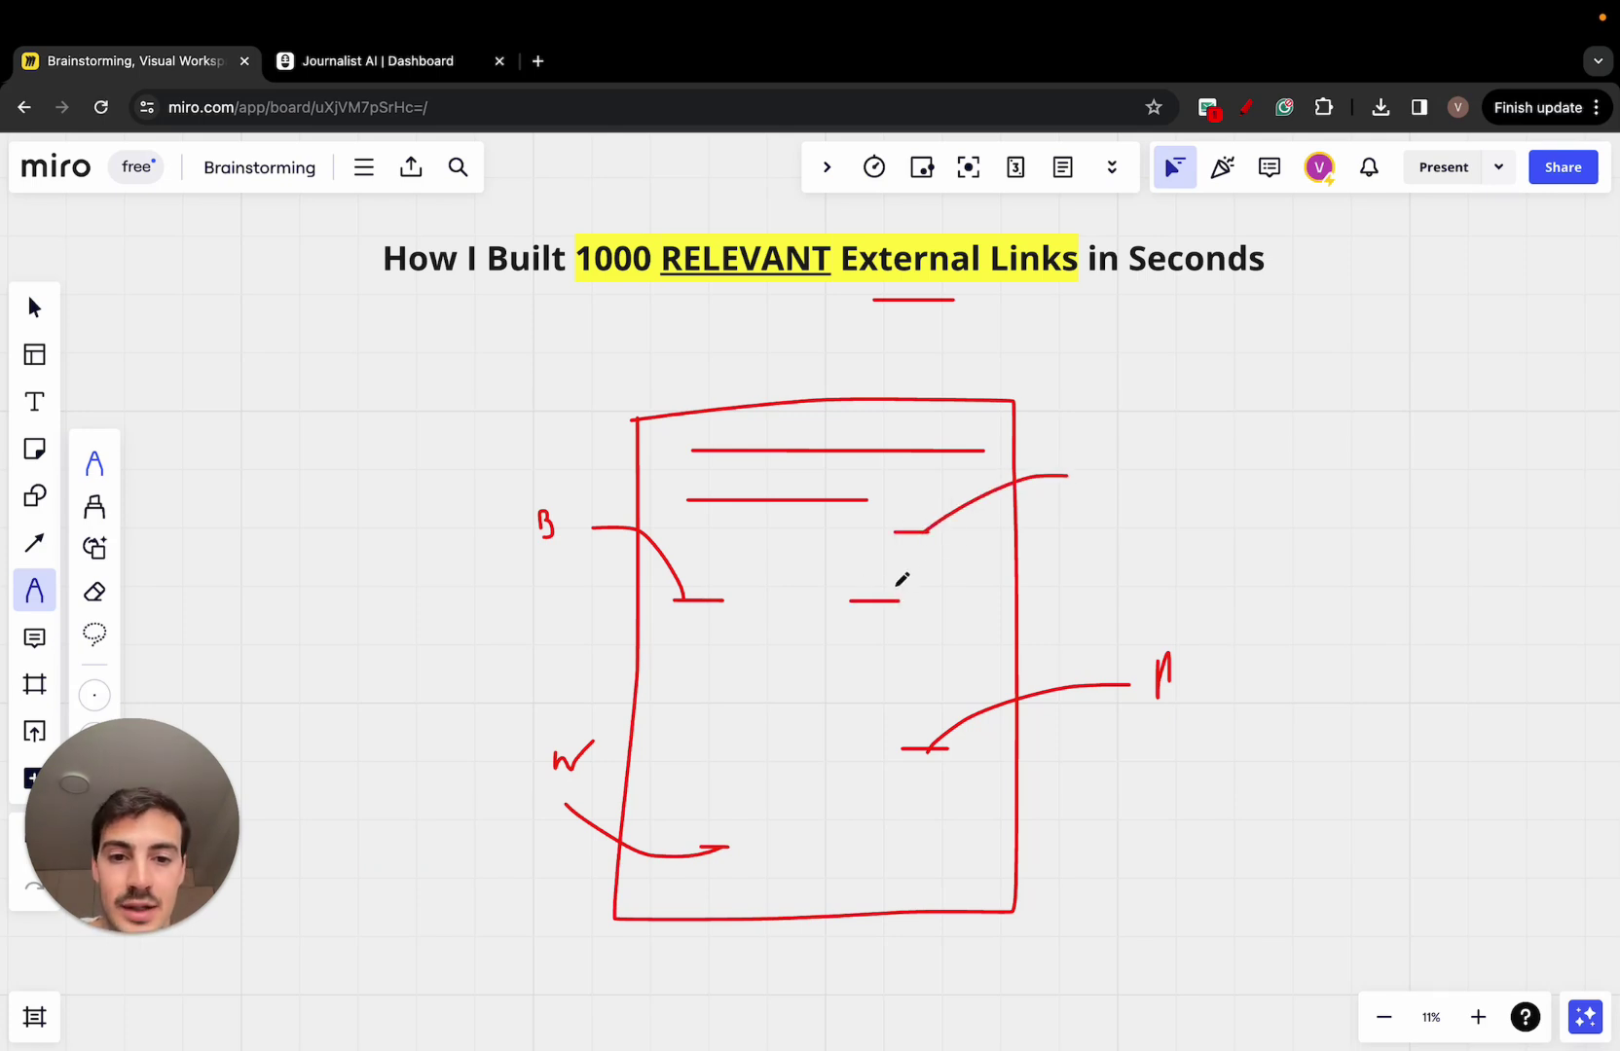
pyautogui.moveTo(878, 601); pyautogui.dragTo(1208, 534)
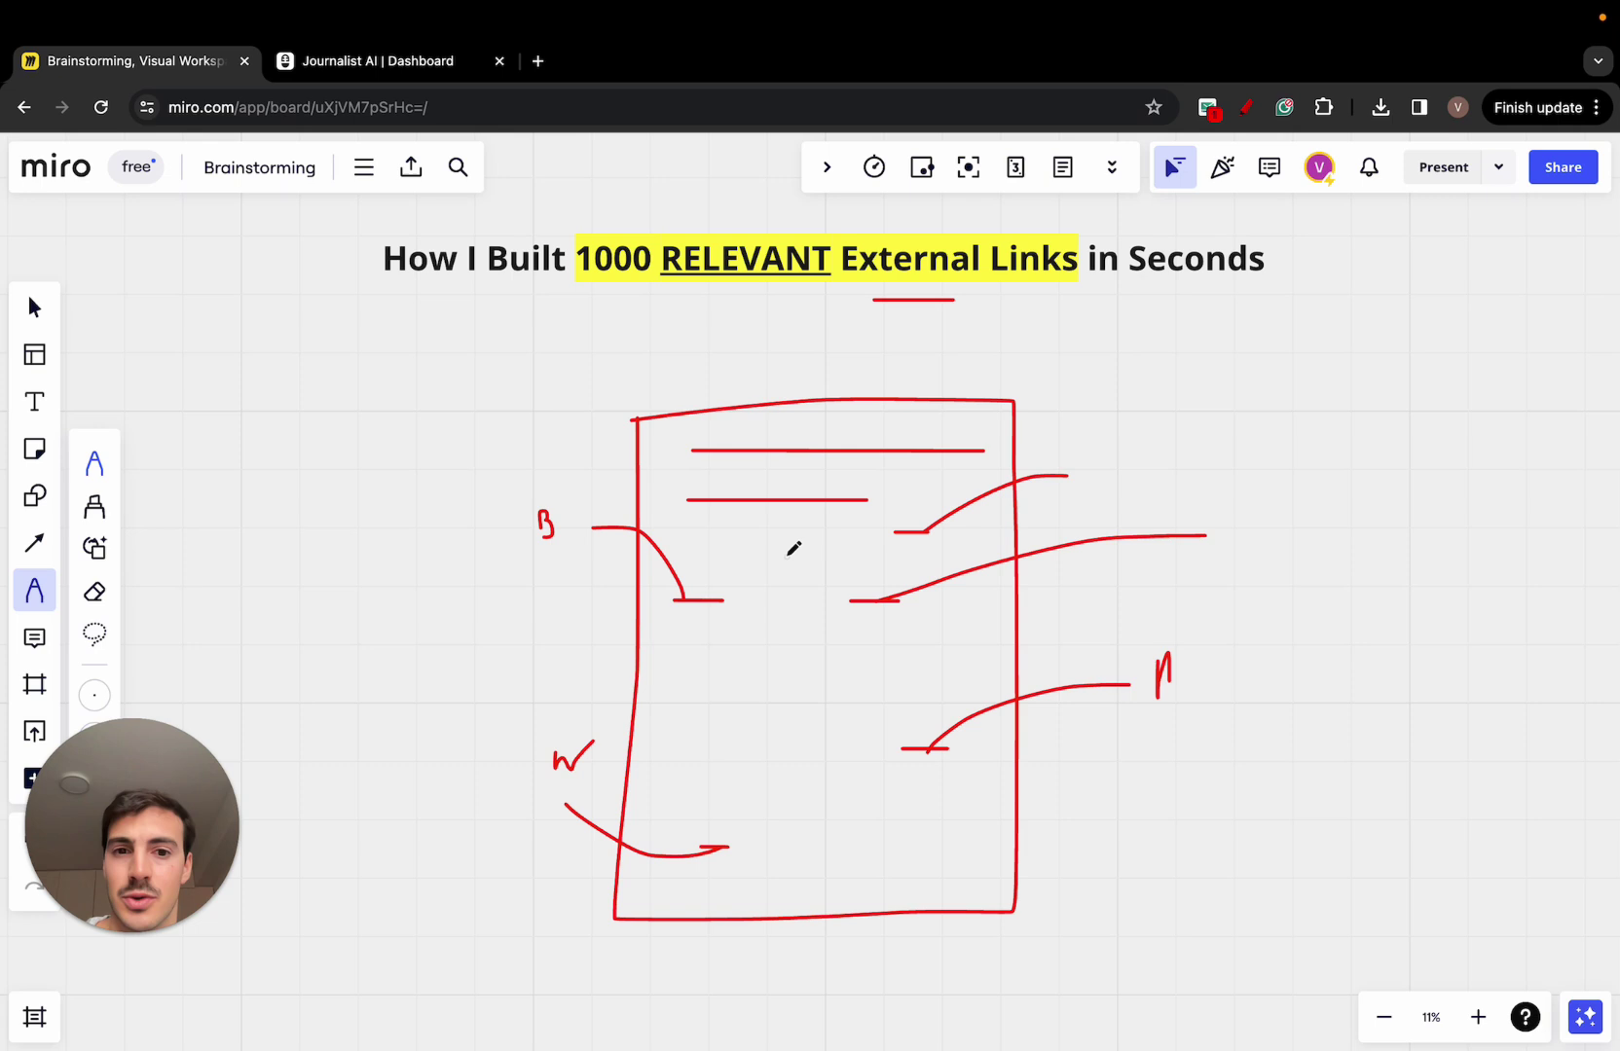
# - Box a small link mark and connect it to a list of lines drawn at left
pyautogui.scroll(2, 797, 600)
pyautogui.moveTo(735, 654); pyautogui.dragTo(763, 666)
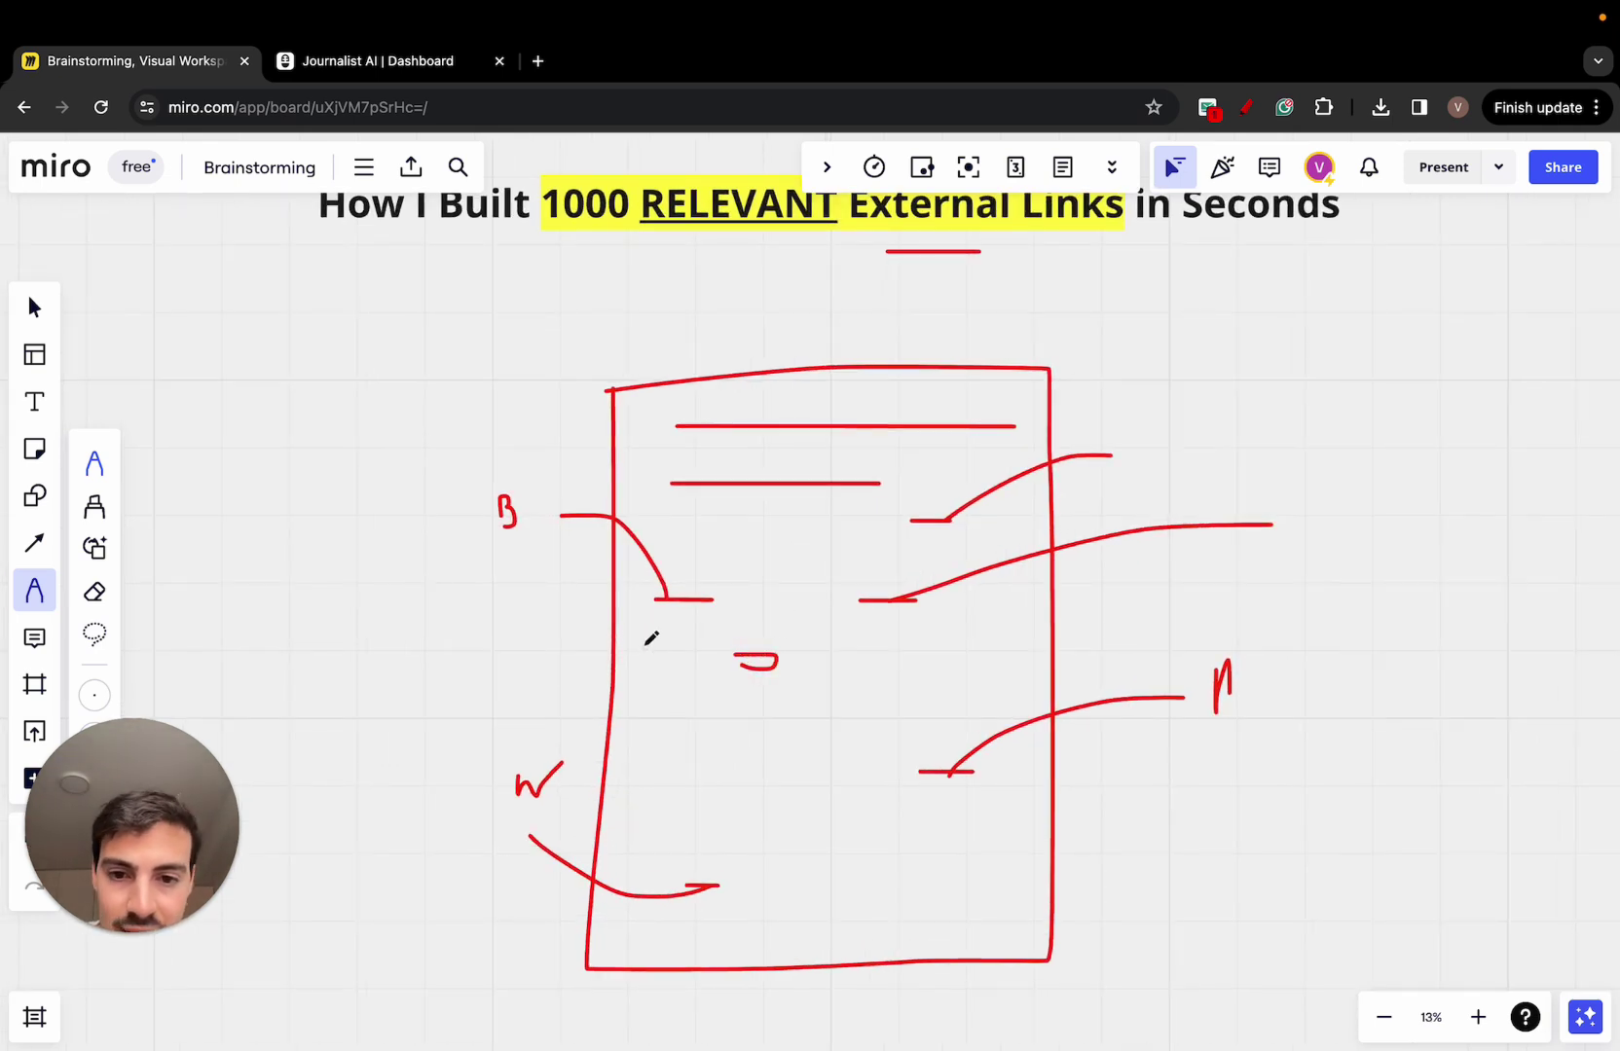
pyautogui.moveTo(737, 663)
pyautogui.mouseDown()
pyautogui.moveTo(808, 668)
pyautogui.moveTo(747, 657)
pyautogui.moveTo(760, 664)
pyautogui.mouseUp()
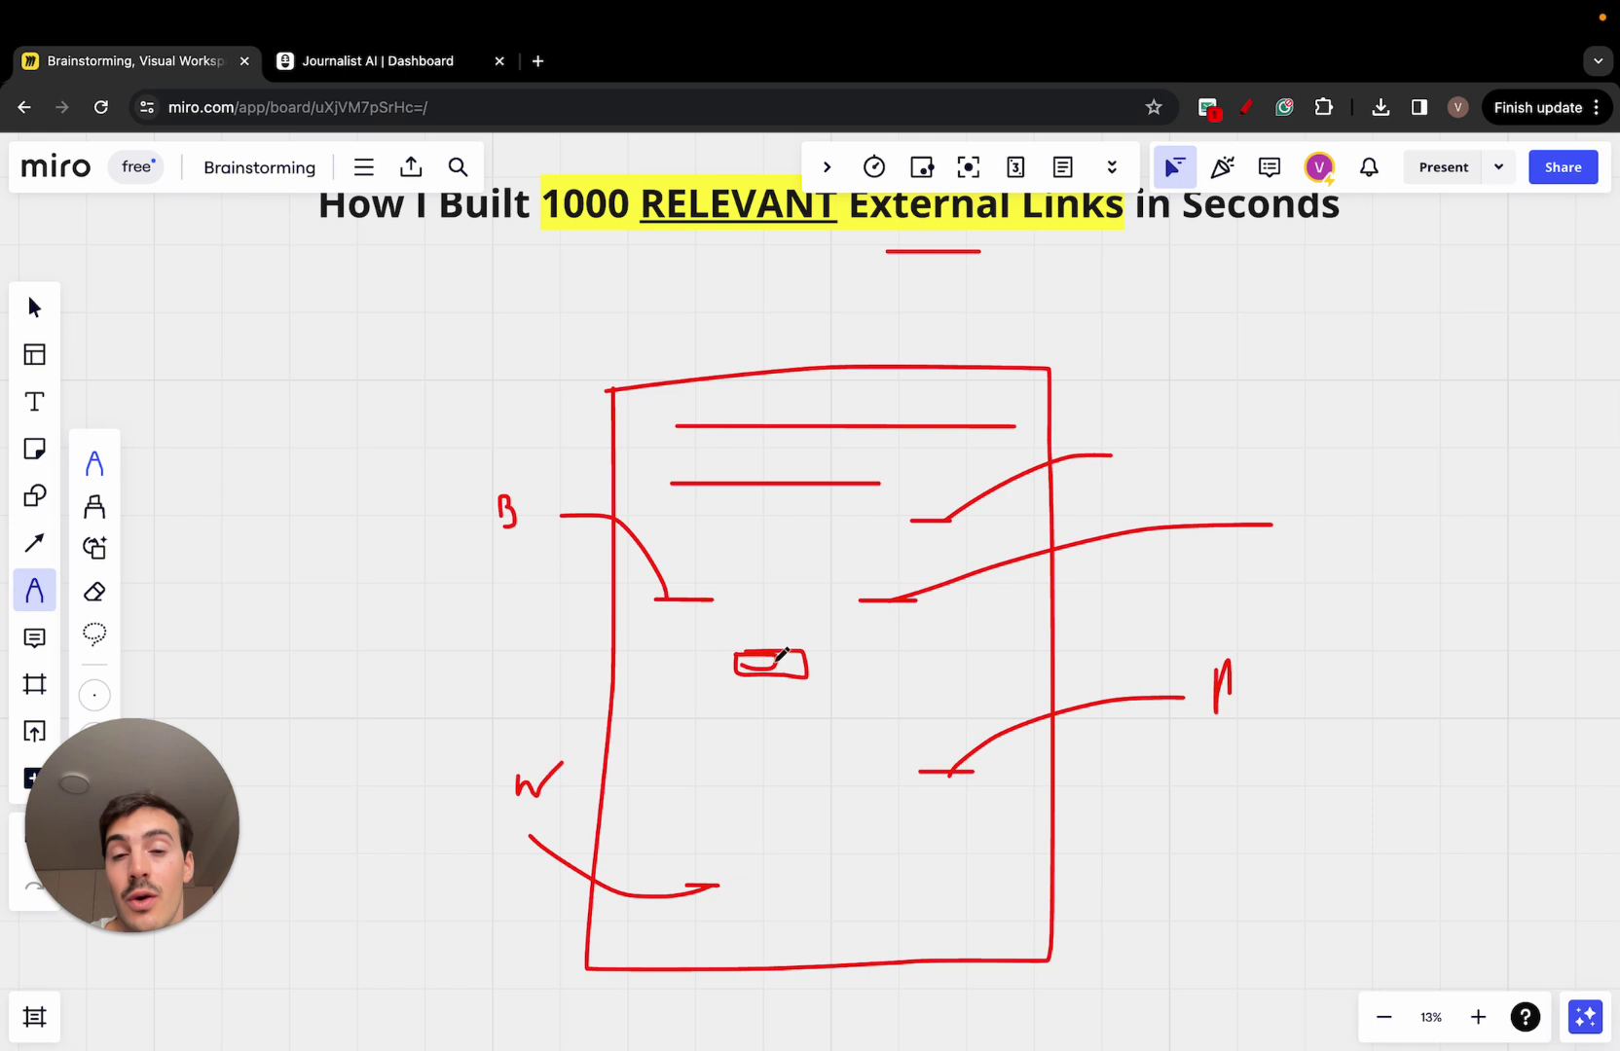
pyautogui.moveTo(274, 411); pyautogui.dragTo(443, 411)
pyautogui.moveTo(233, 446); pyautogui.dragTo(386, 447)
pyautogui.moveTo(237, 497)
pyautogui.mouseDown()
pyautogui.moveTo(350, 497)
pyautogui.moveTo(365, 531)
pyautogui.mouseUp()
pyautogui.moveTo(285, 571); pyautogui.dragTo(338, 572)
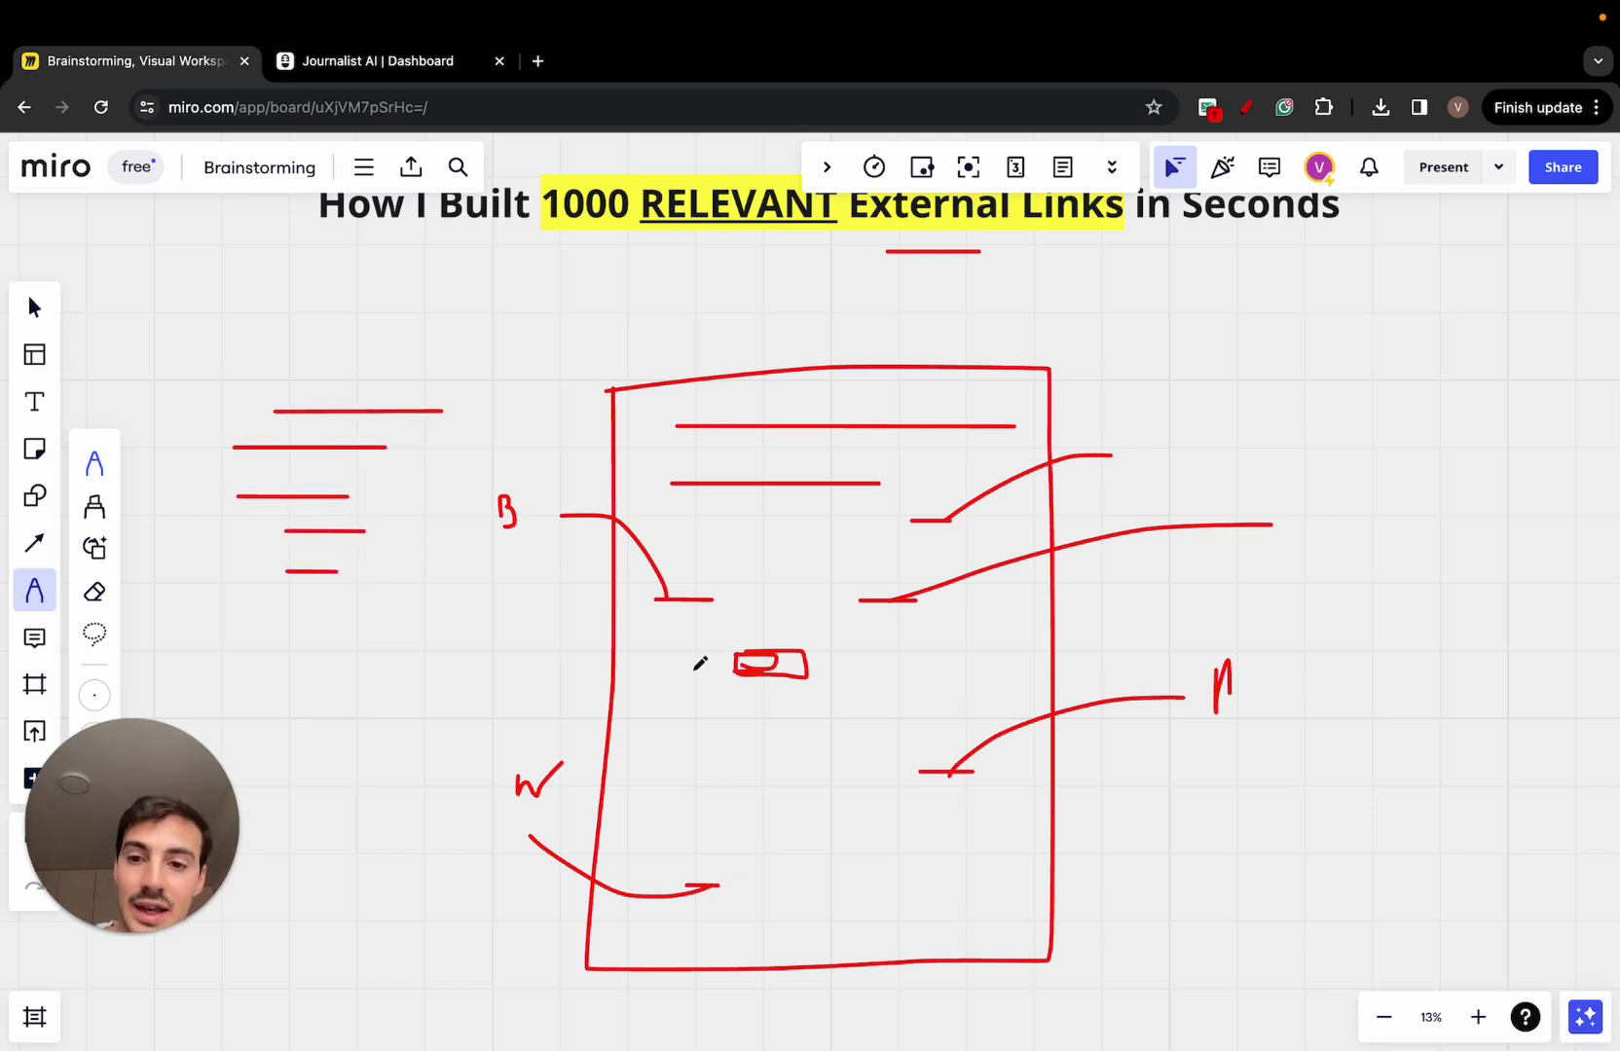
pyautogui.moveTo(740, 669); pyautogui.dragTo(353, 574)
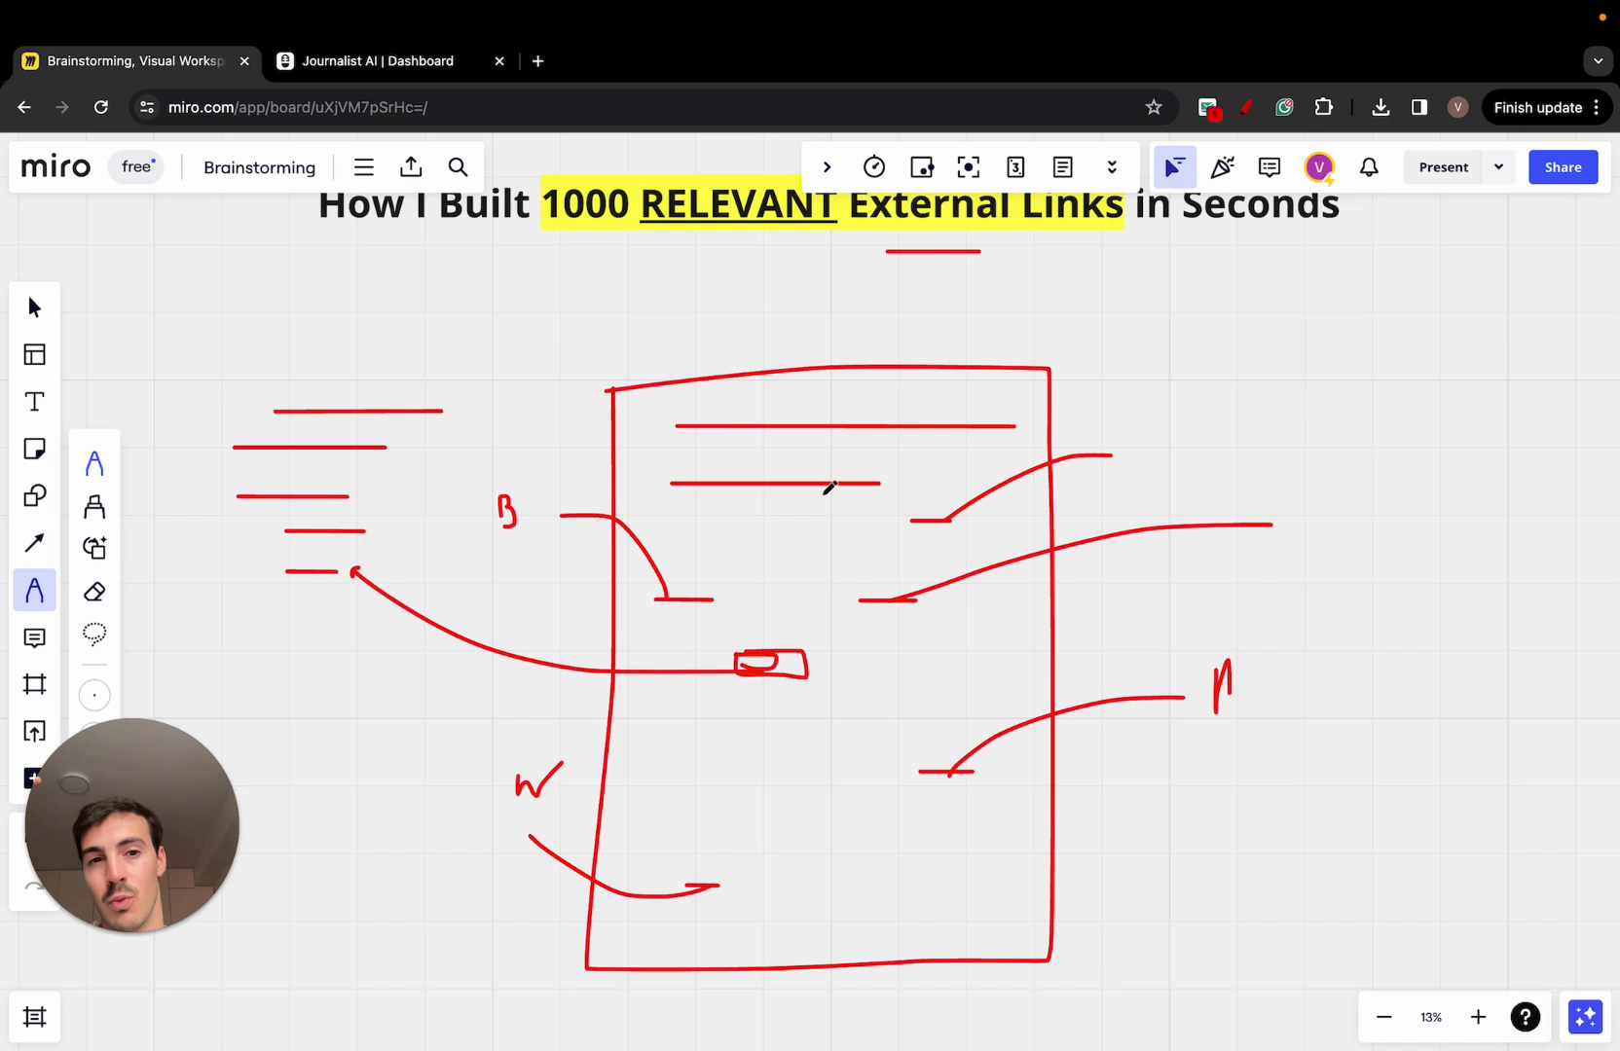
# - Add numbered lines 1, 2 and 3 on the right side
pyautogui.moveTo(1195, 402)
pyautogui.mouseDown()
pyautogui.moveTo(1208, 417)
pyautogui.moveTo(1432, 415)
pyautogui.mouseUp()
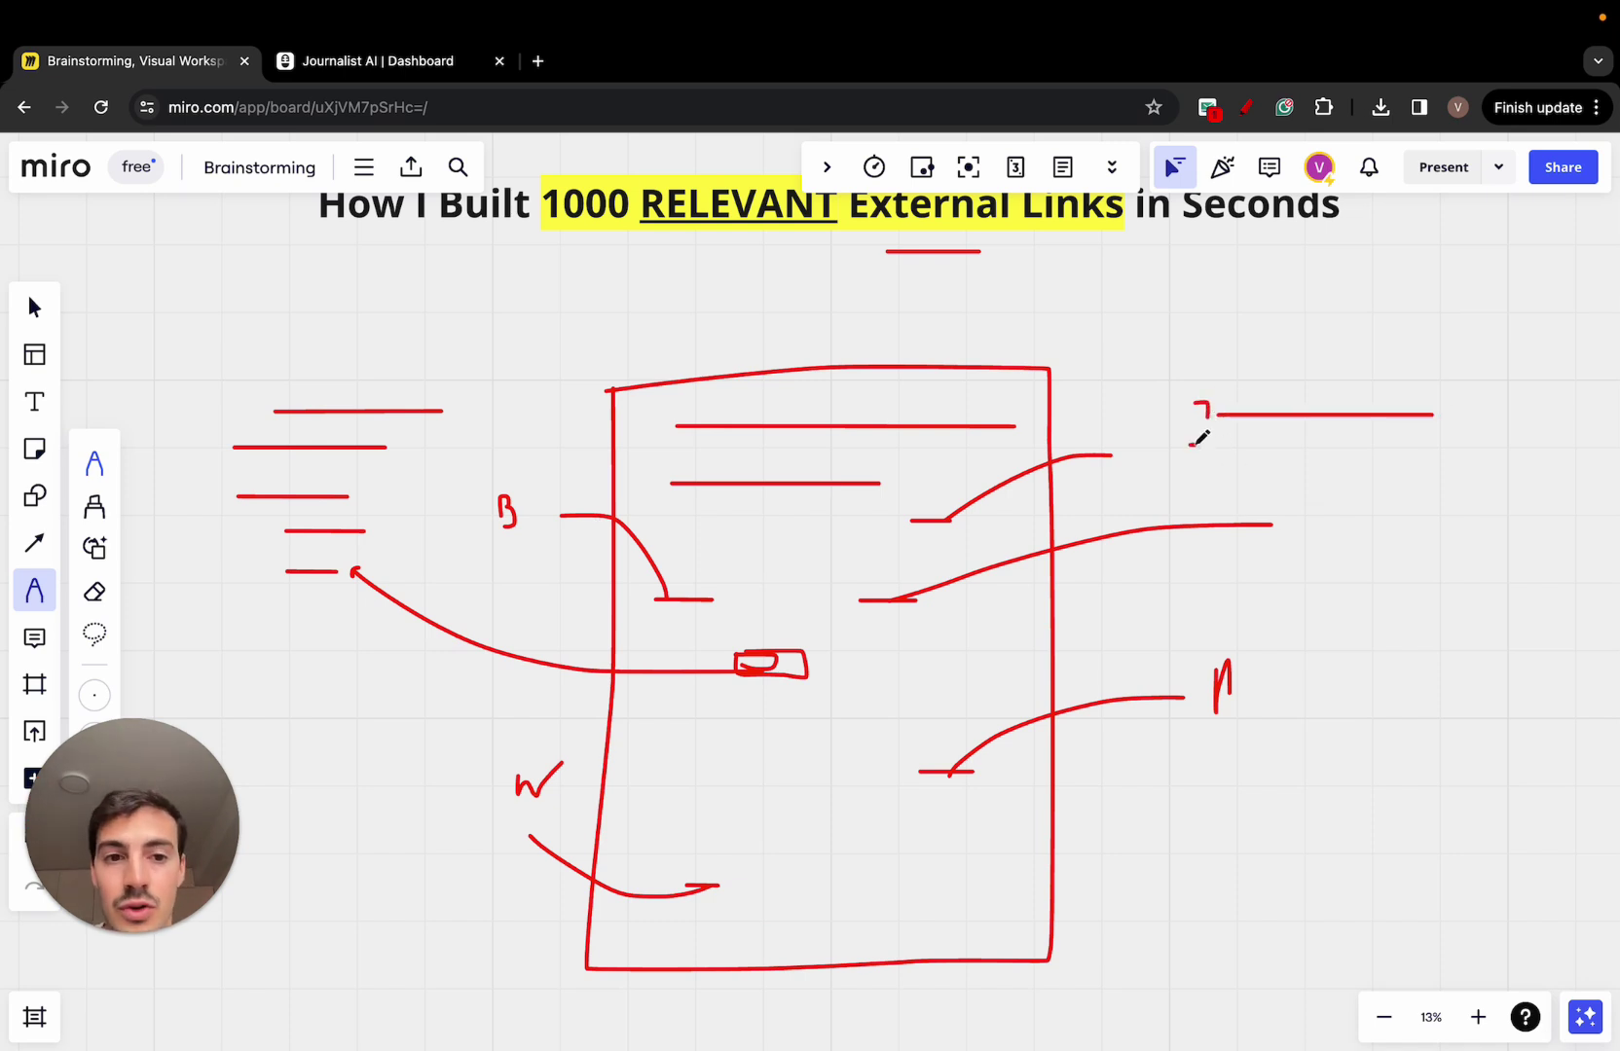
pyautogui.moveTo(1193, 444)
pyautogui.mouseDown()
pyautogui.moveTo(1192, 467)
pyautogui.moveTo(1452, 479)
pyautogui.mouseUp()
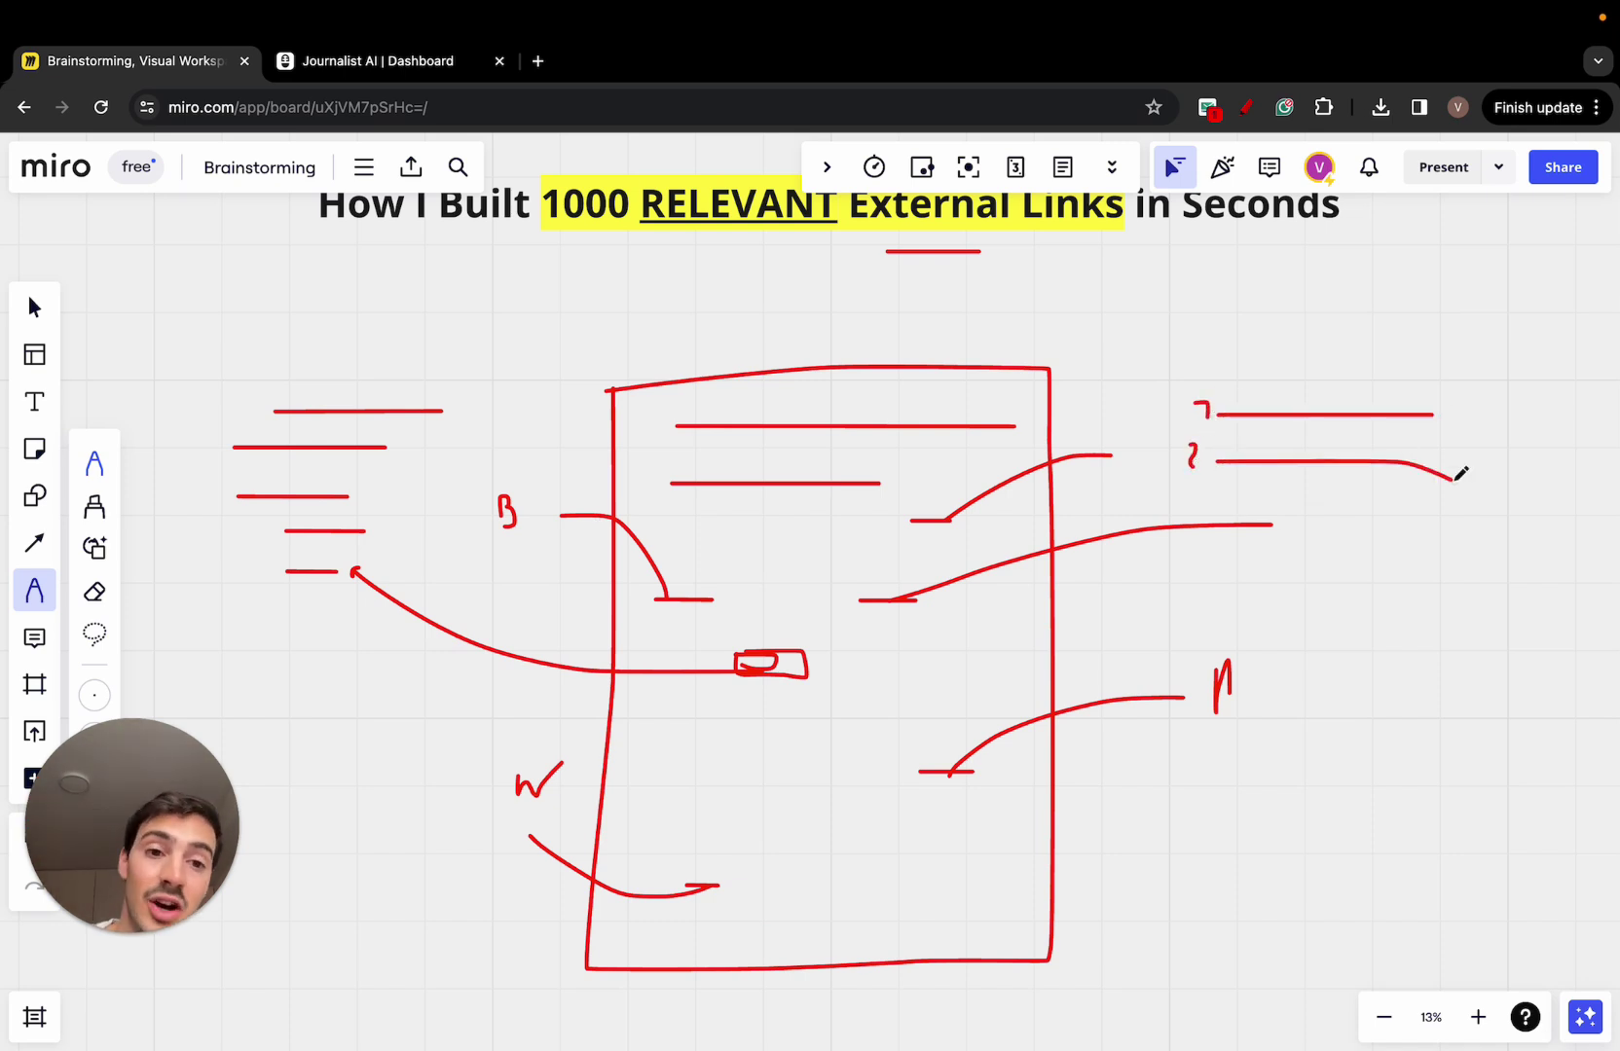
pyautogui.moveTo(1184, 498)
pyautogui.mouseDown()
pyautogui.moveTo(1186, 523)
pyautogui.moveTo(1494, 523)
pyautogui.mouseUp()
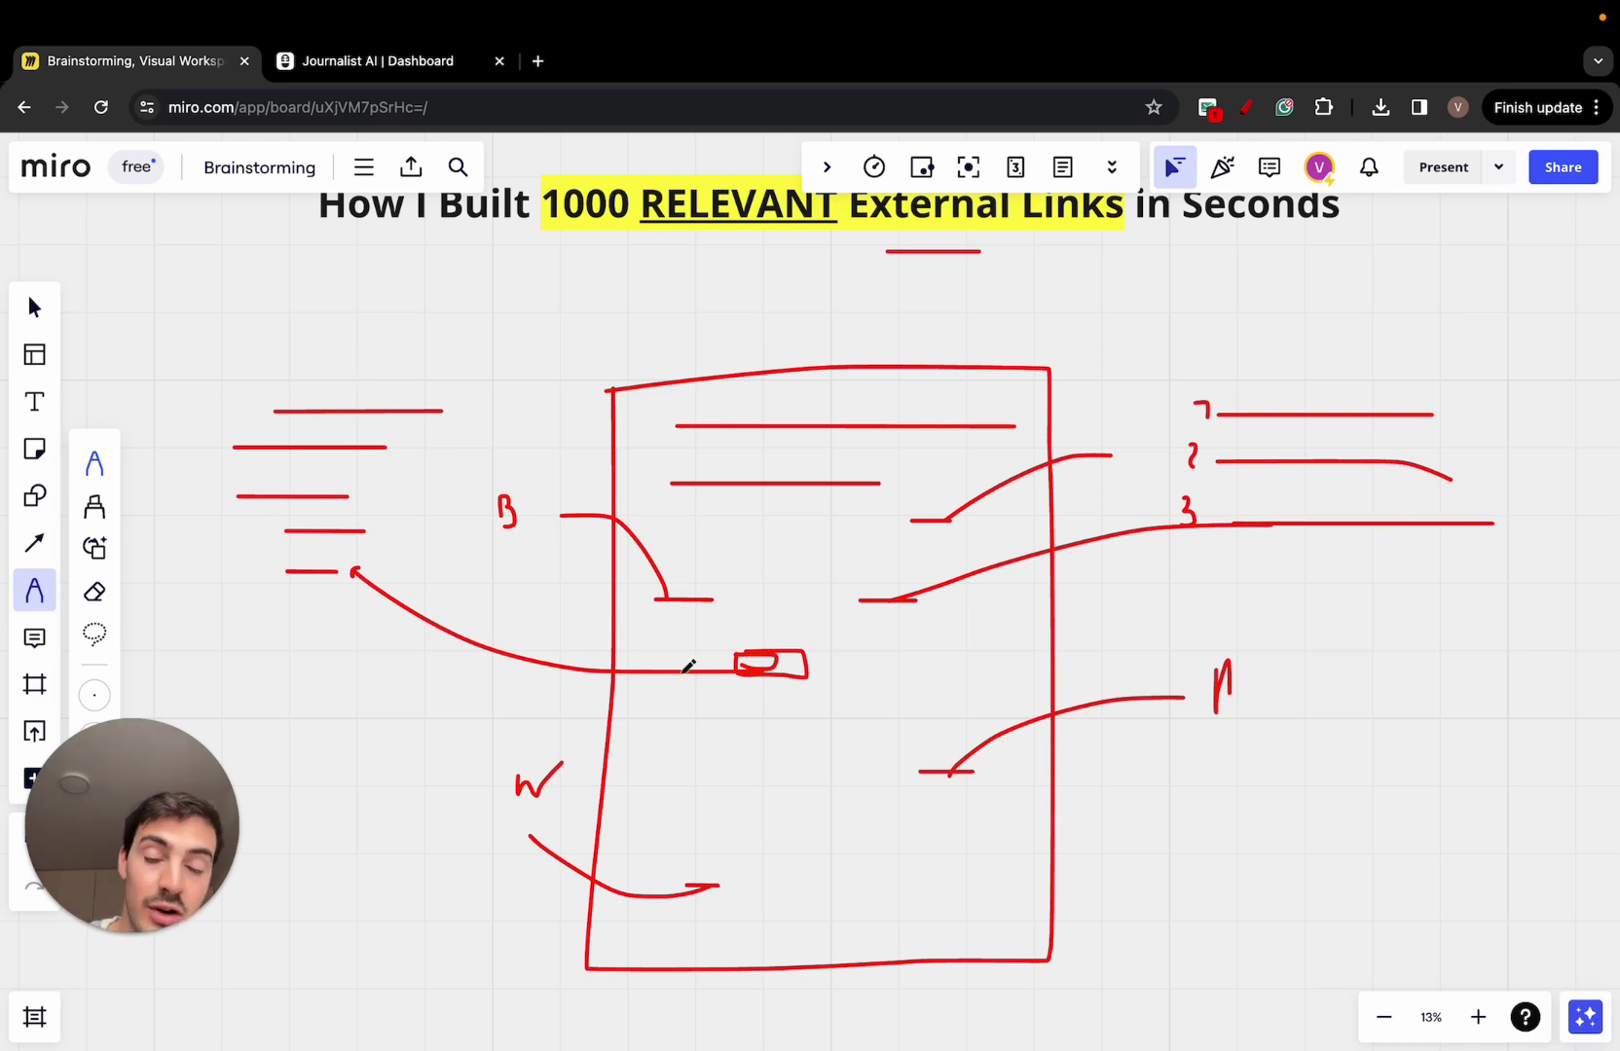
pyautogui.scroll(-2, 401, 553)
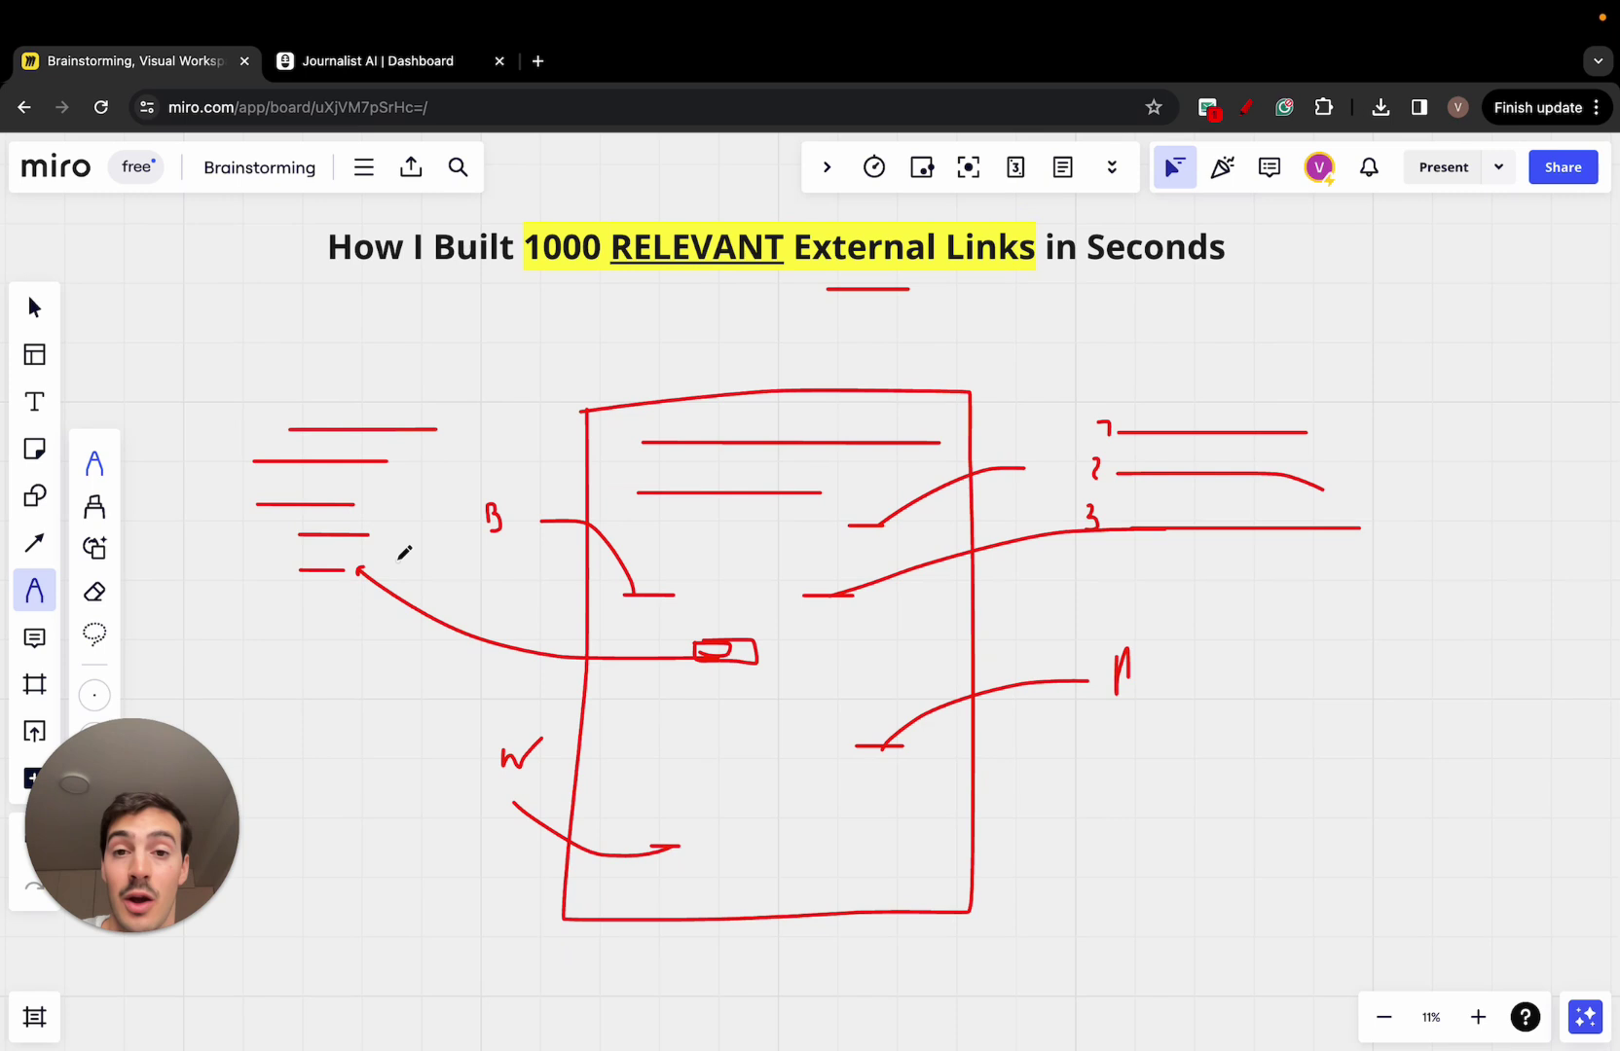
# - Open the YouTube SEO Course article from the Select article list in a new tab
pyautogui.click(384, 62)
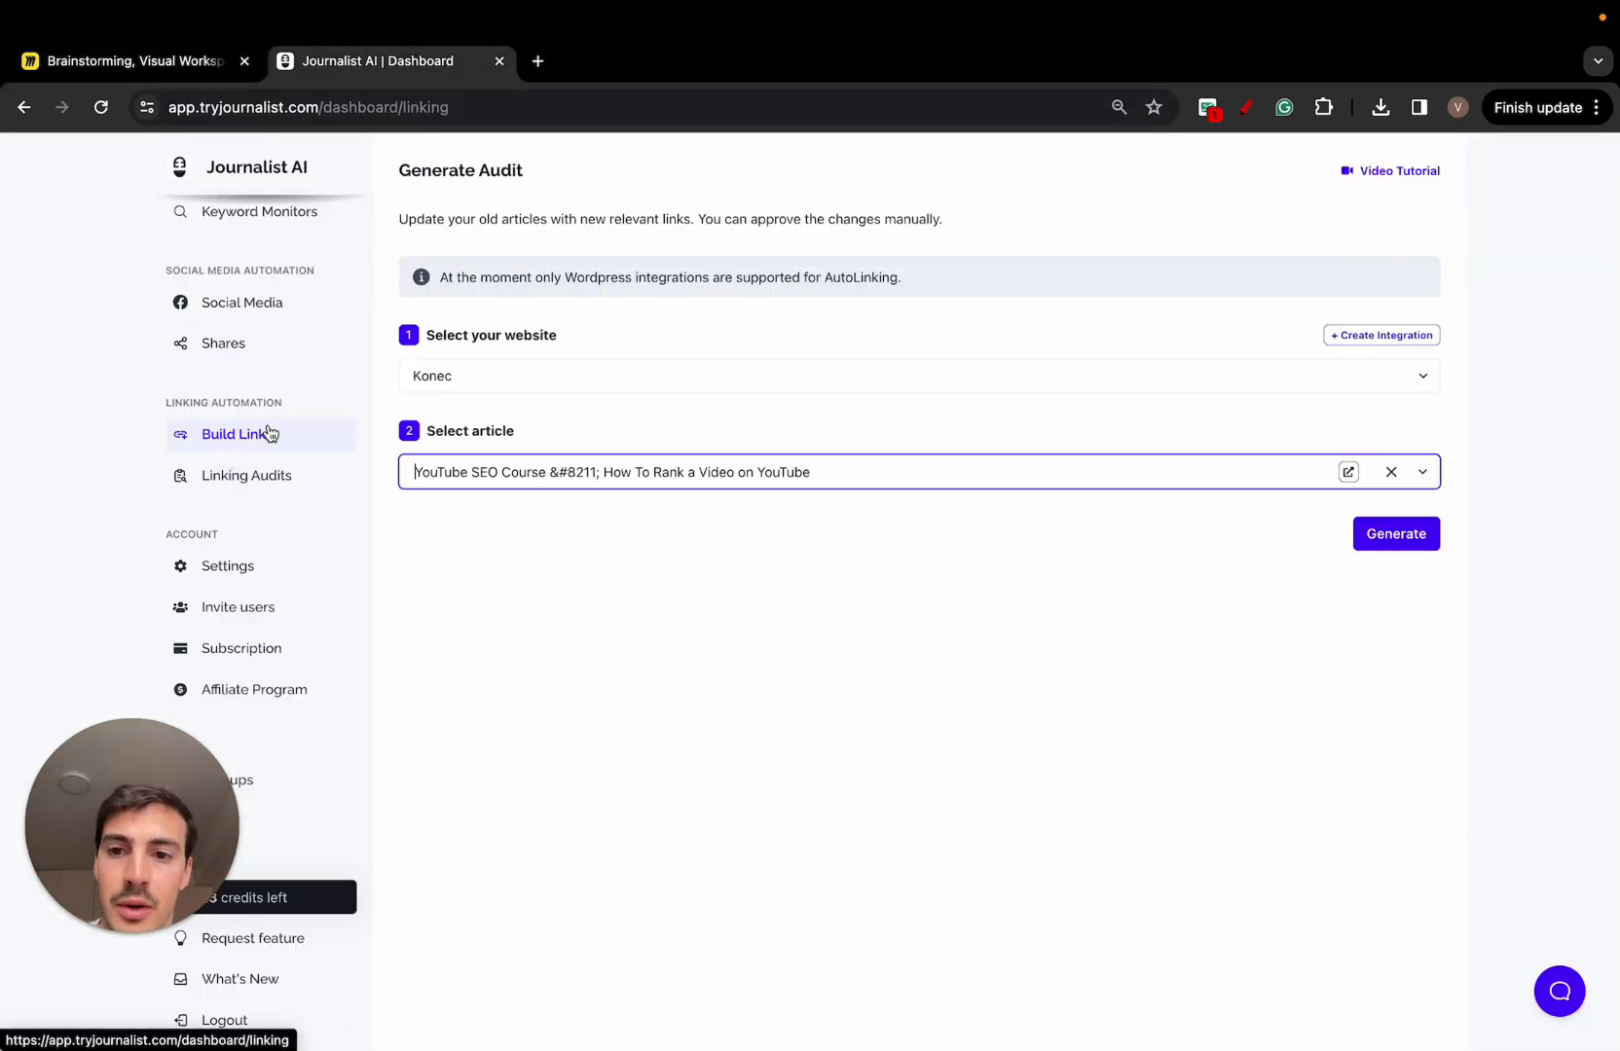
pyautogui.scroll(1, 282, 429)
pyautogui.click(514, 471)
pyautogui.scroll(-3, 586, 600)
pyautogui.scroll(3, 585, 598)
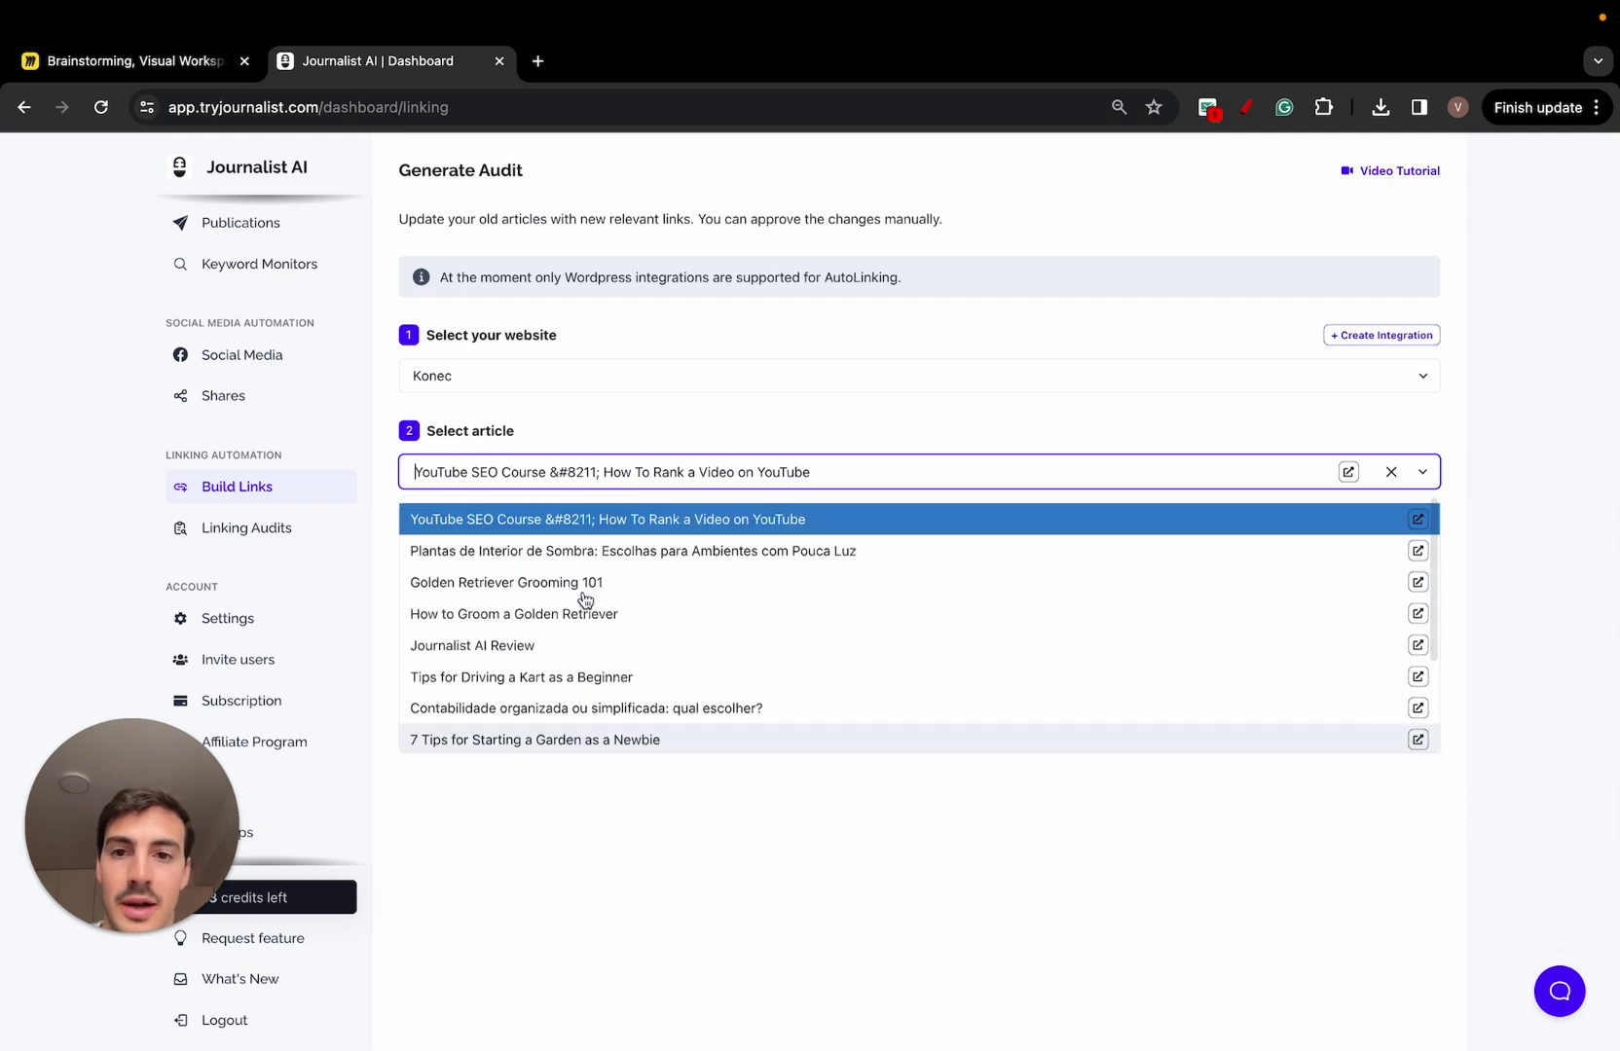
pyautogui.click(1417, 519)
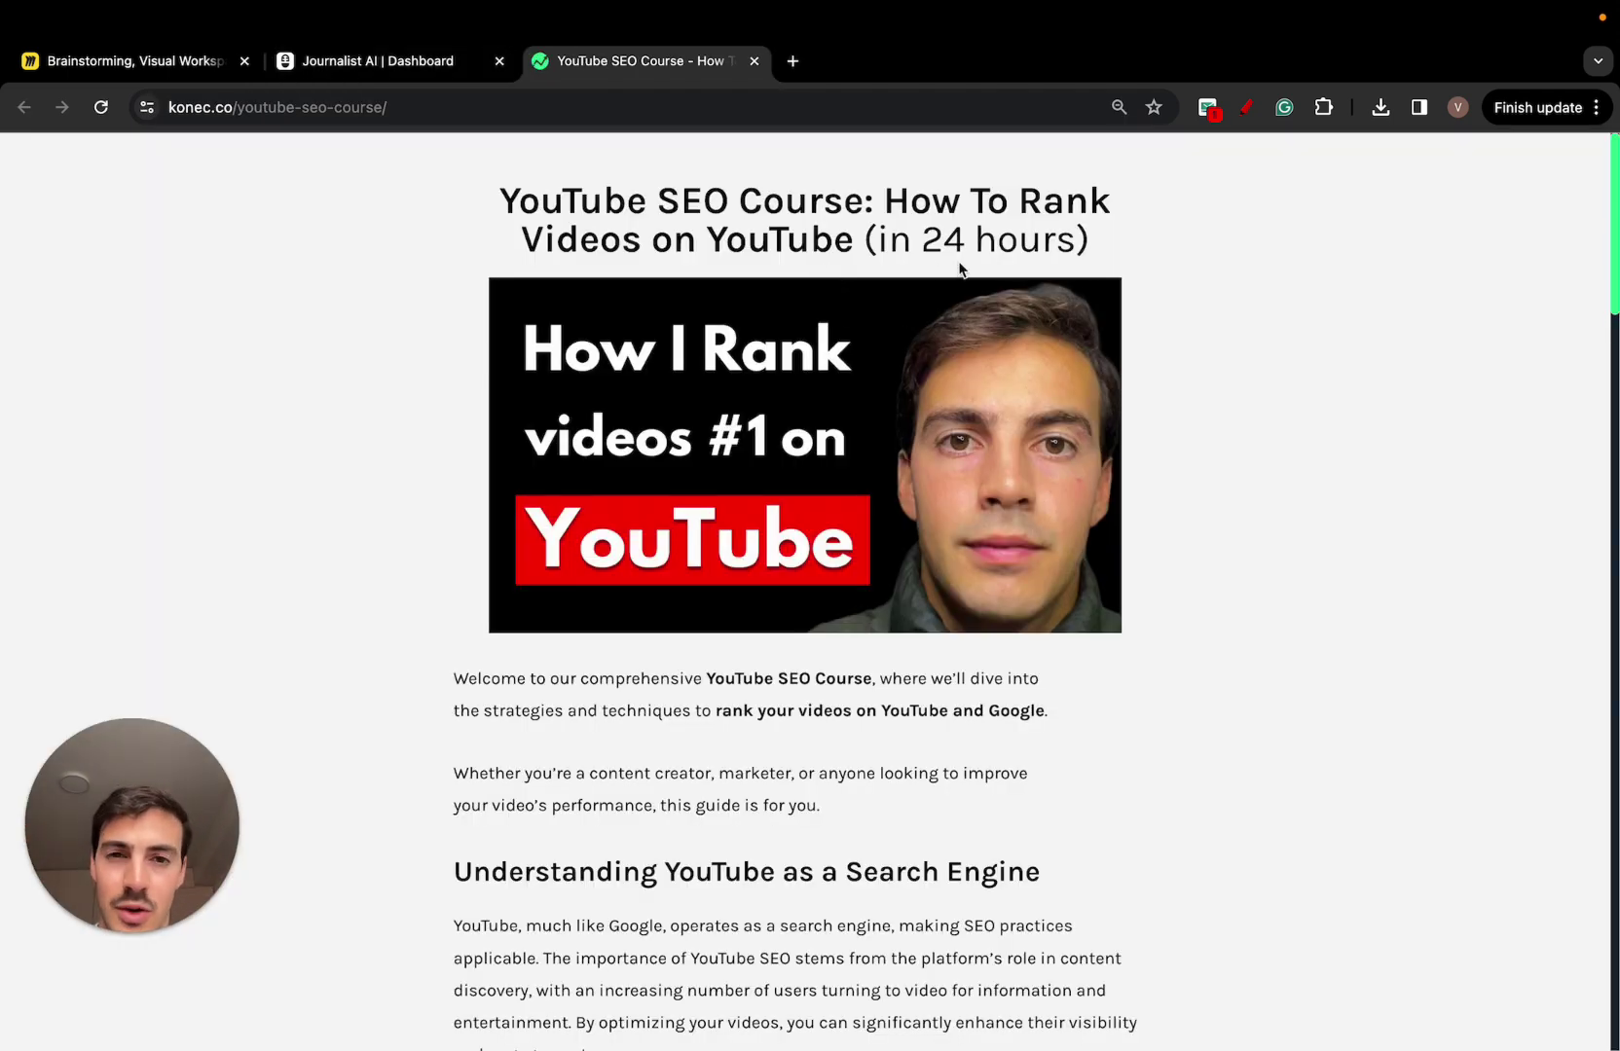
# - Skim the konec.co YouTube SEO Course article, play its embedded video, and return to Journalist AI
pyautogui.moveTo(885, 194); pyautogui.dragTo(1104, 267)
pyautogui.scroll(-10, 1144, 347)
pyautogui.click(897, 420)
pyautogui.scroll(-6, 1141, 447)
pyautogui.scroll(-5, 1140, 448)
pyautogui.rightClick(962, 382)
pyautogui.click(1239, 458)
pyautogui.scroll(-16, 1239, 459)
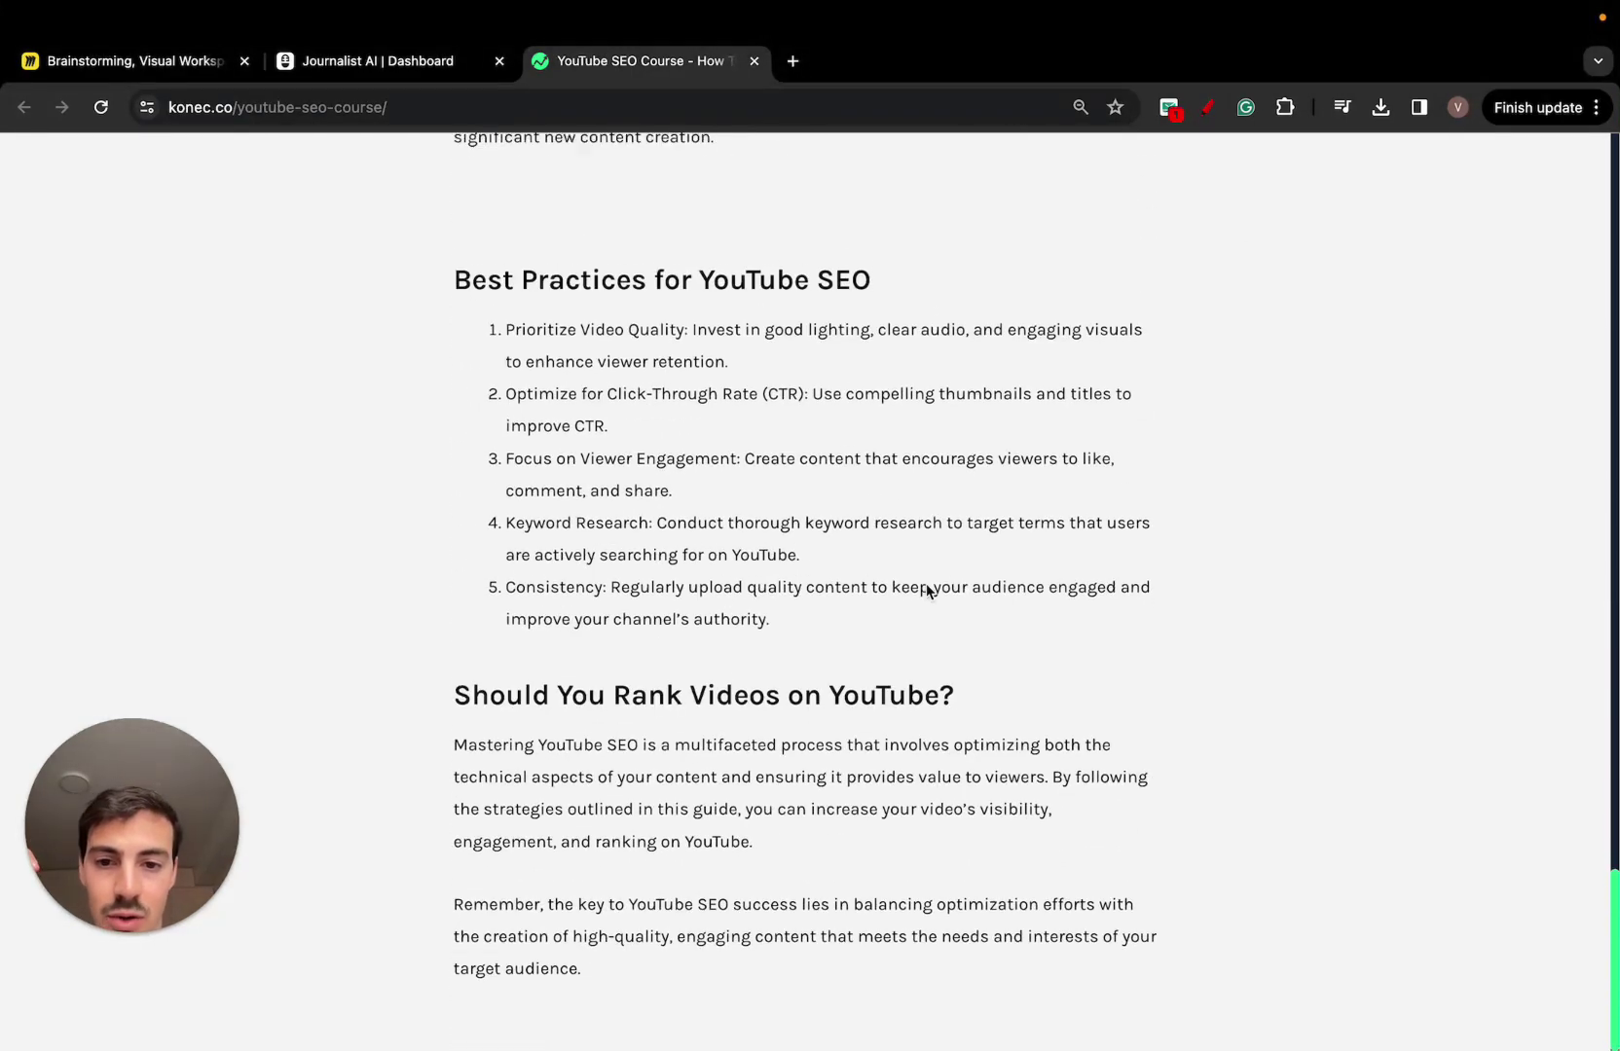
pyautogui.scroll(20, 927, 583)
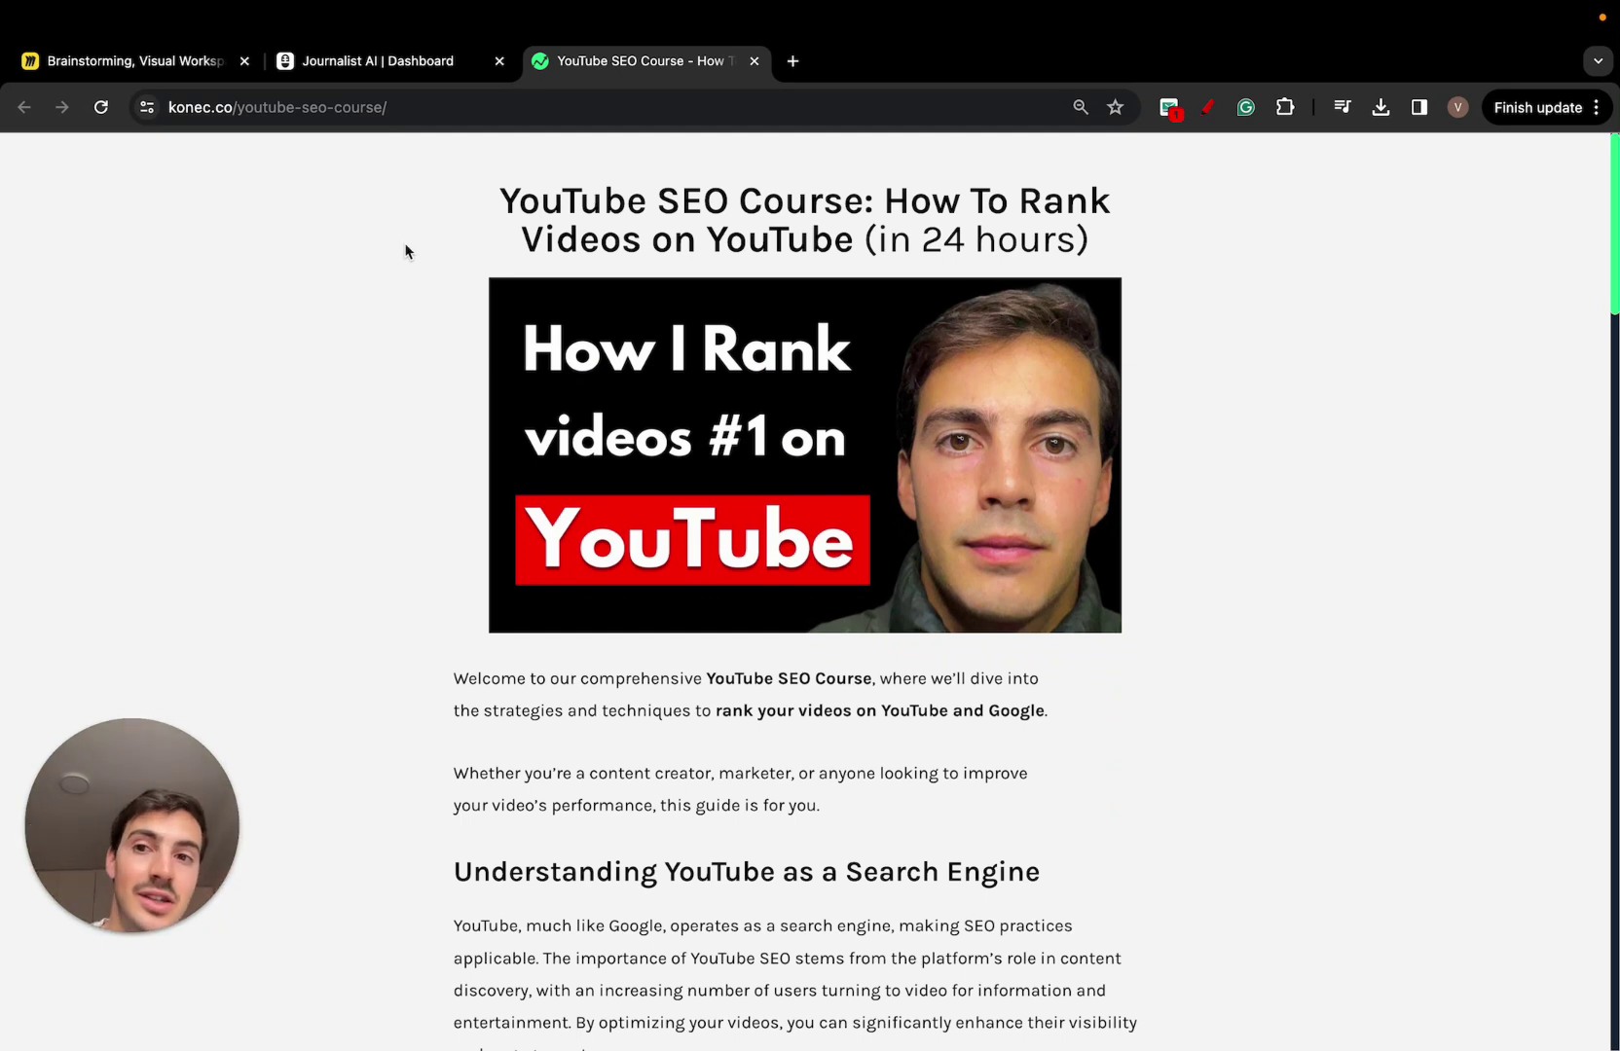
pyautogui.click(416, 76)
# - Generate the linking audit for the YouTube SEO Course article
pyautogui.click(1414, 541)
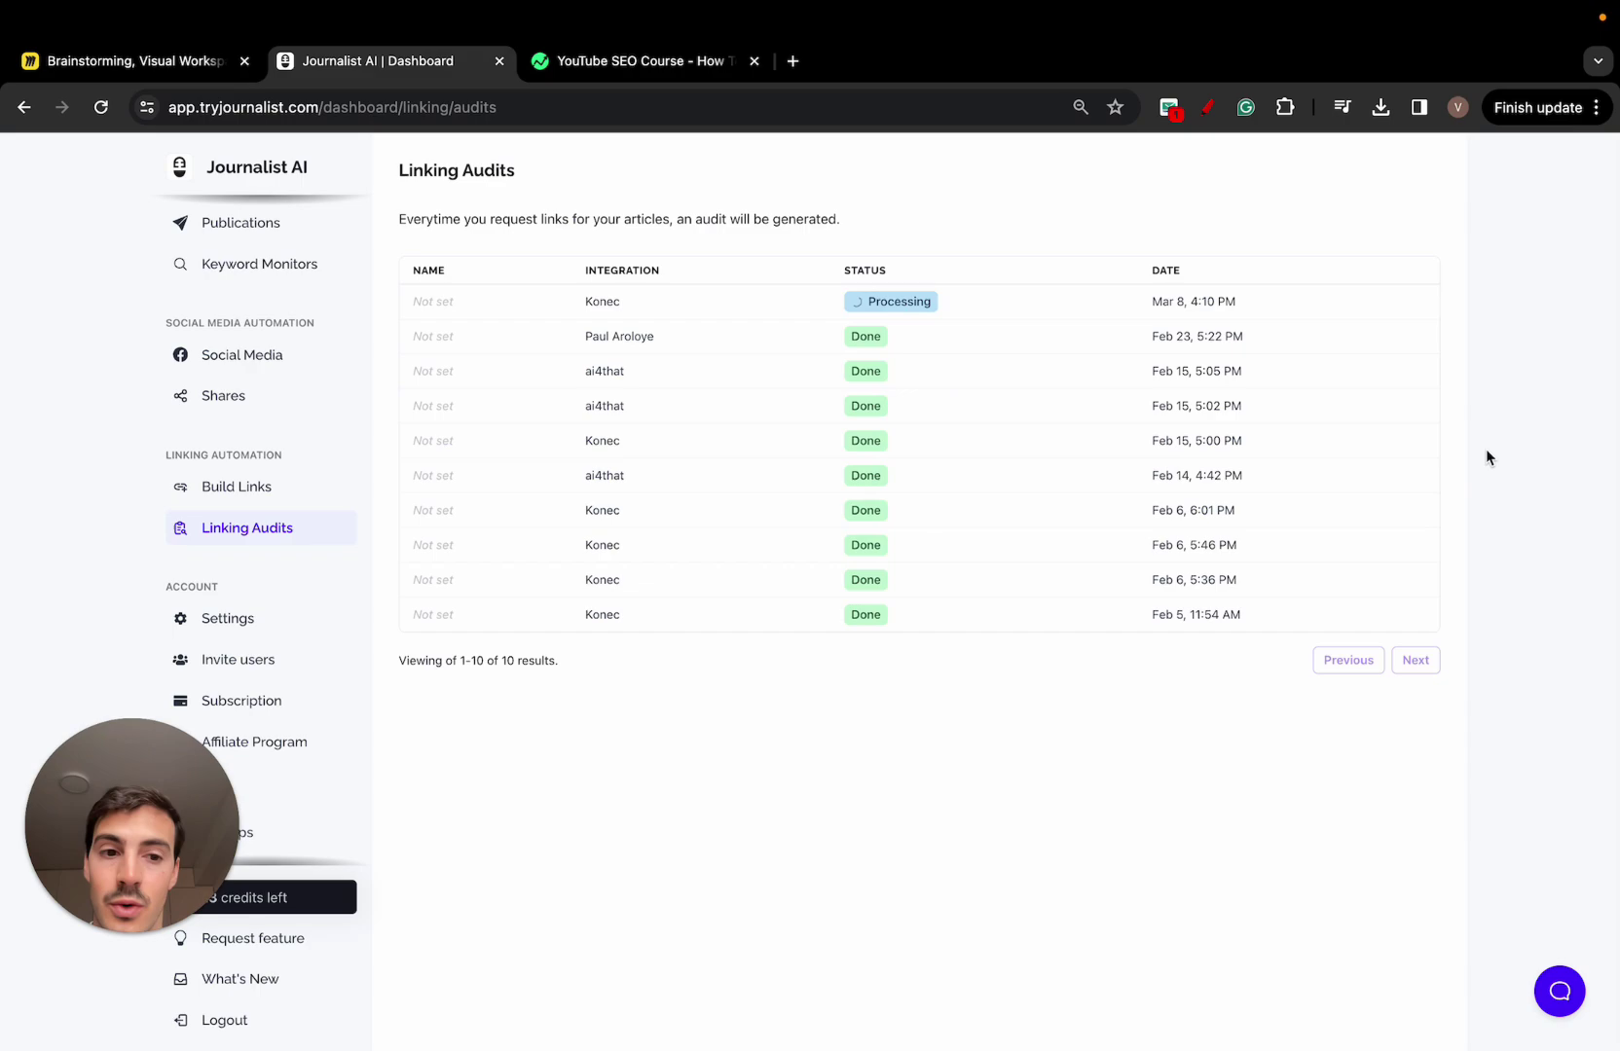
pyautogui.click(695, 63)
pyautogui.scroll(-15, 715, 275)
pyautogui.scroll(-10, 714, 274)
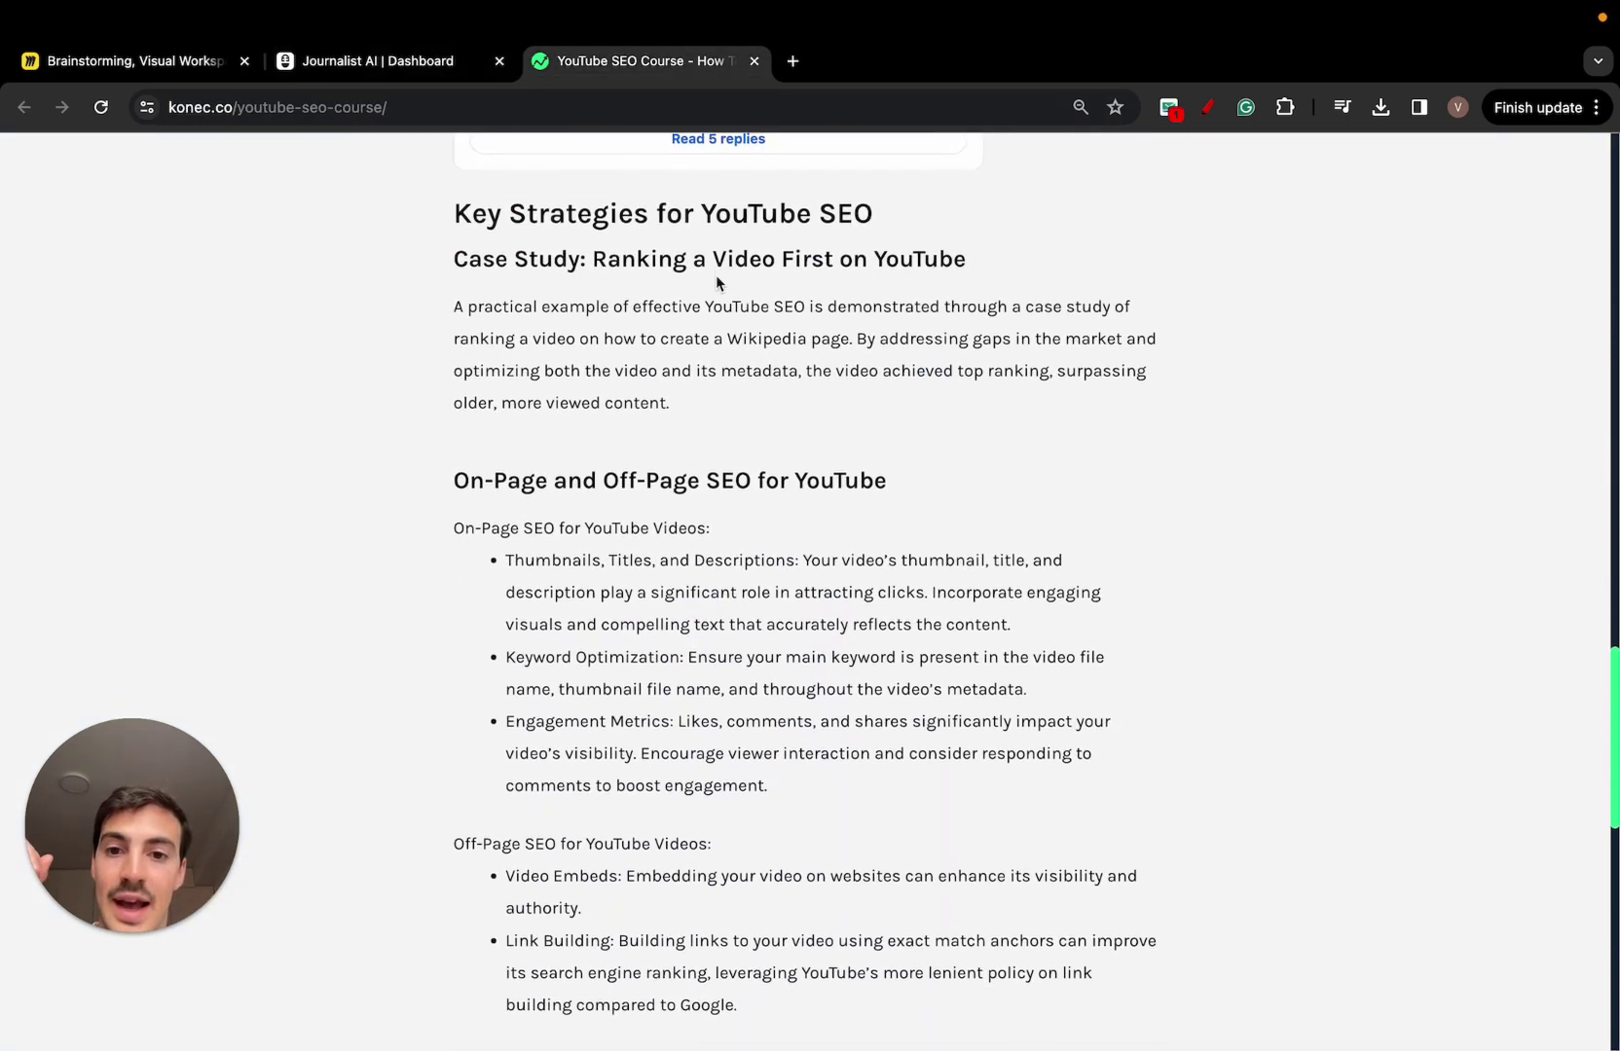
# - Browse the article while waiting, then check the Processing Konec audit in Linking Audits
pyautogui.moveTo(608, 559); pyautogui.dragTo(725, 559)
pyautogui.scroll(-3, 725, 584)
pyautogui.click(735, 727)
pyautogui.scroll(15, 883, 598)
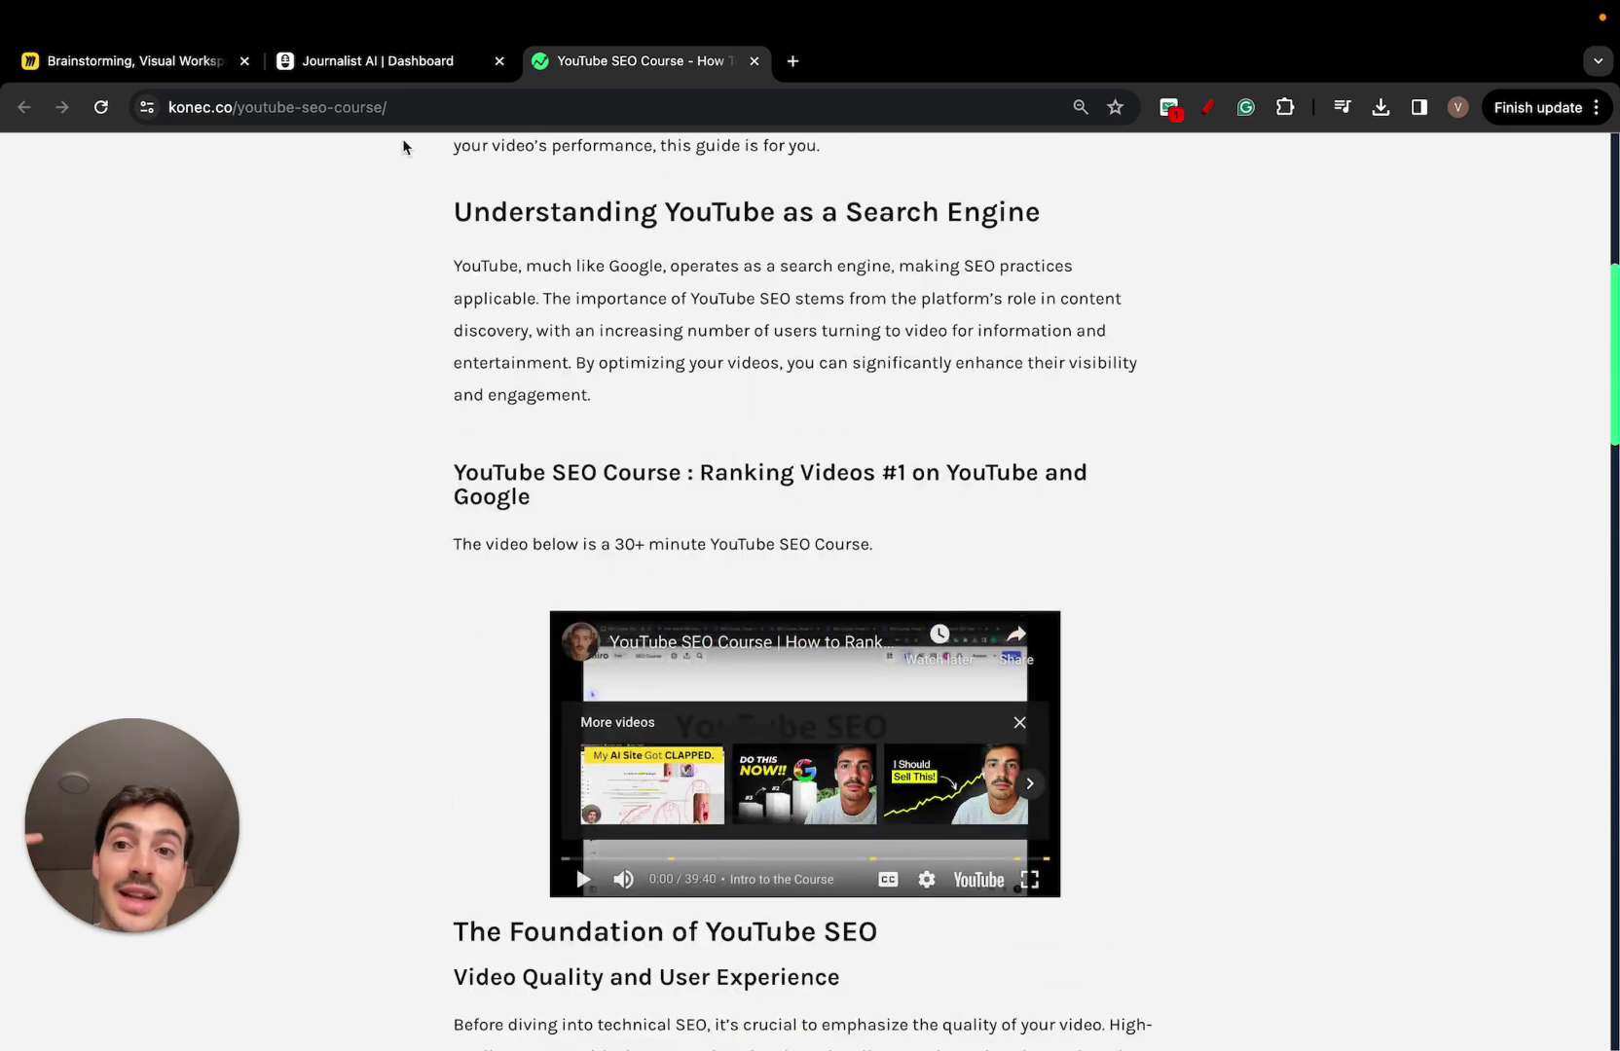
pyautogui.click(377, 60)
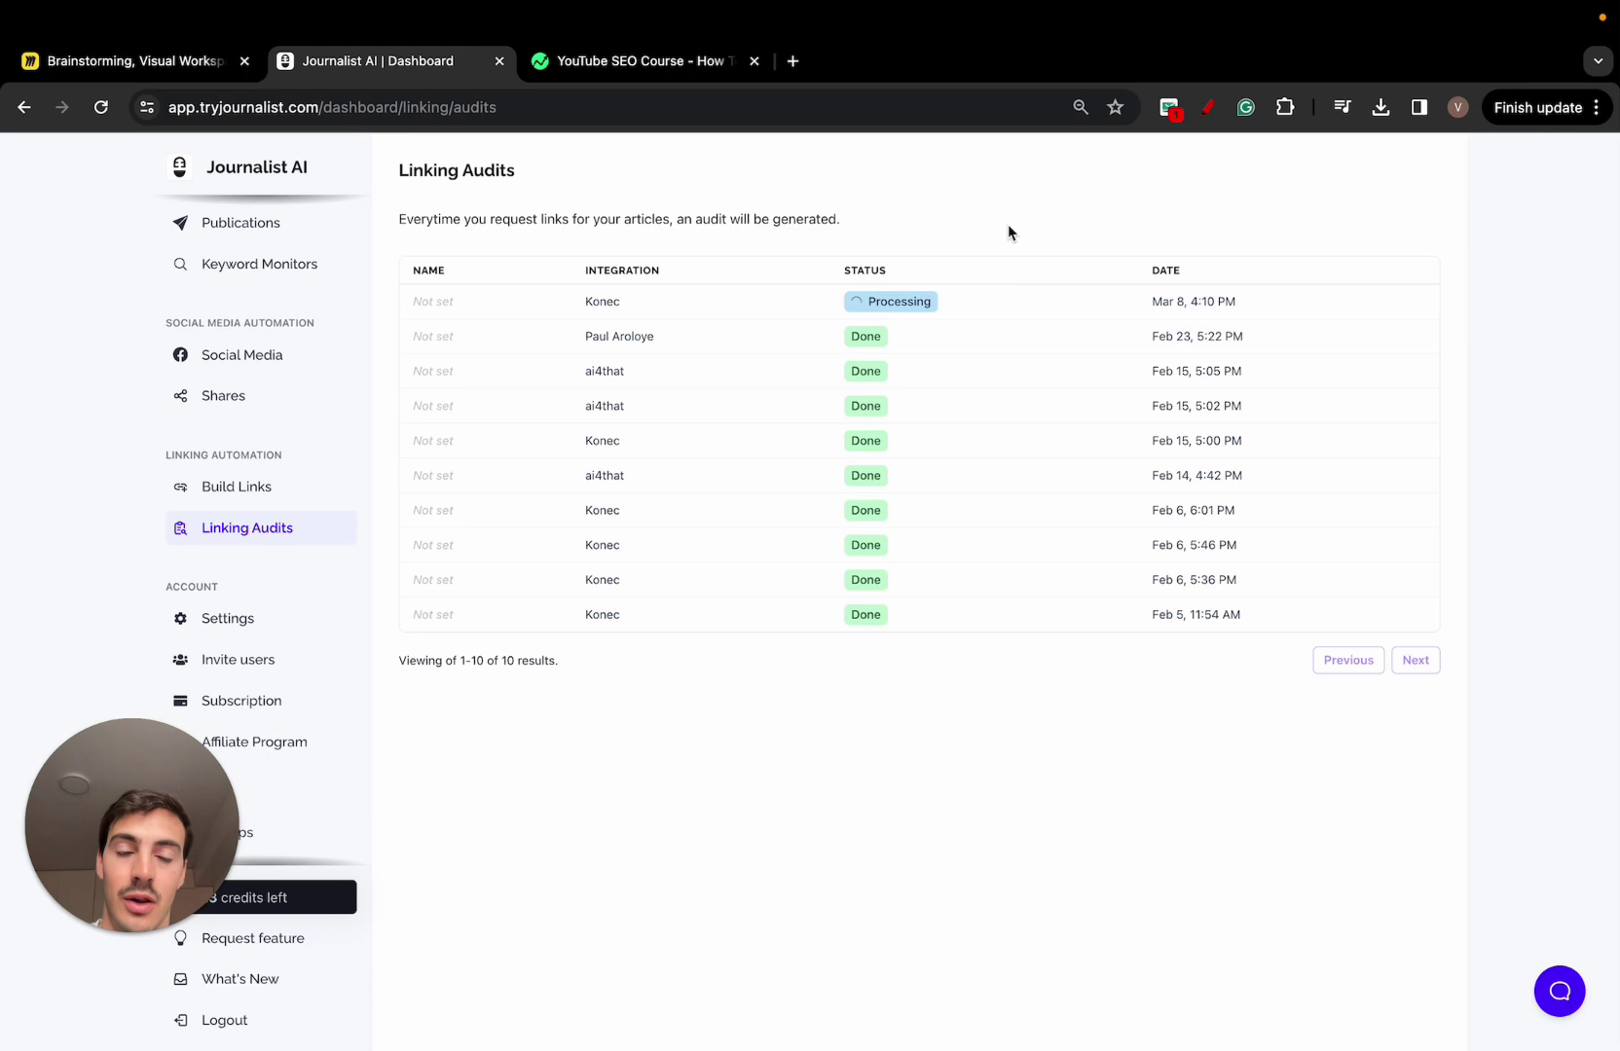
# - Open the newest Konec audit, zoom in, and expand the 'importance of YouTube SEO' anchor context
pyautogui.click(788, 305)
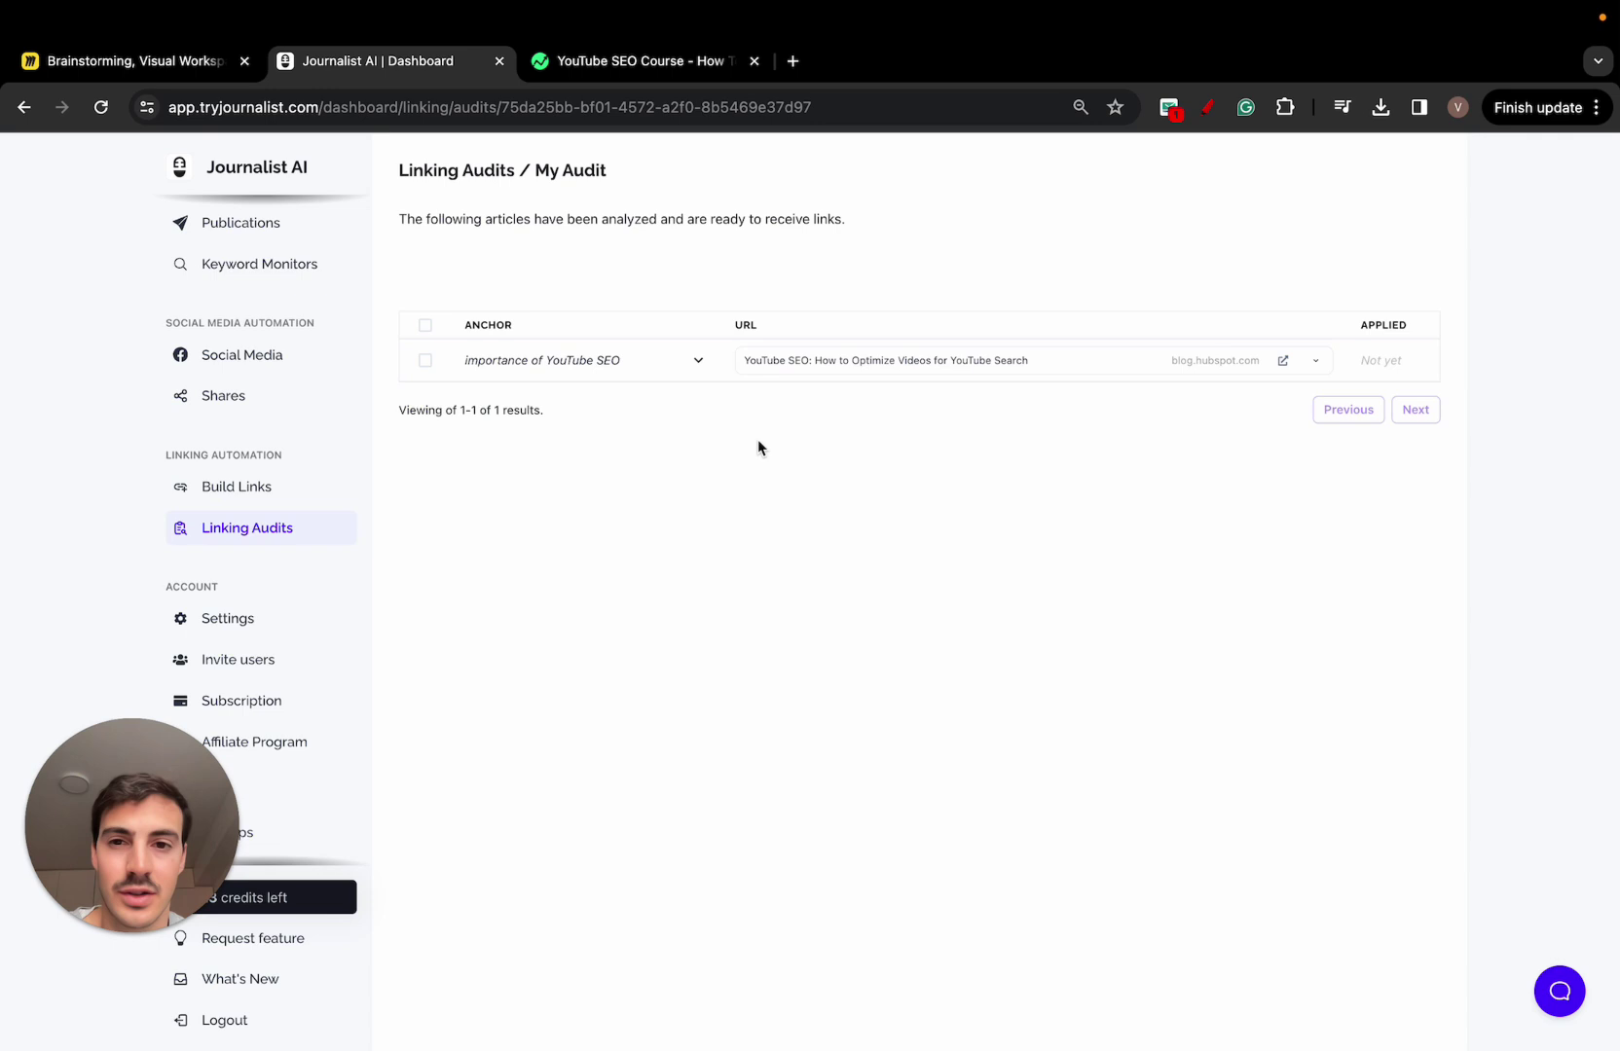
pyautogui.press('super+equal')
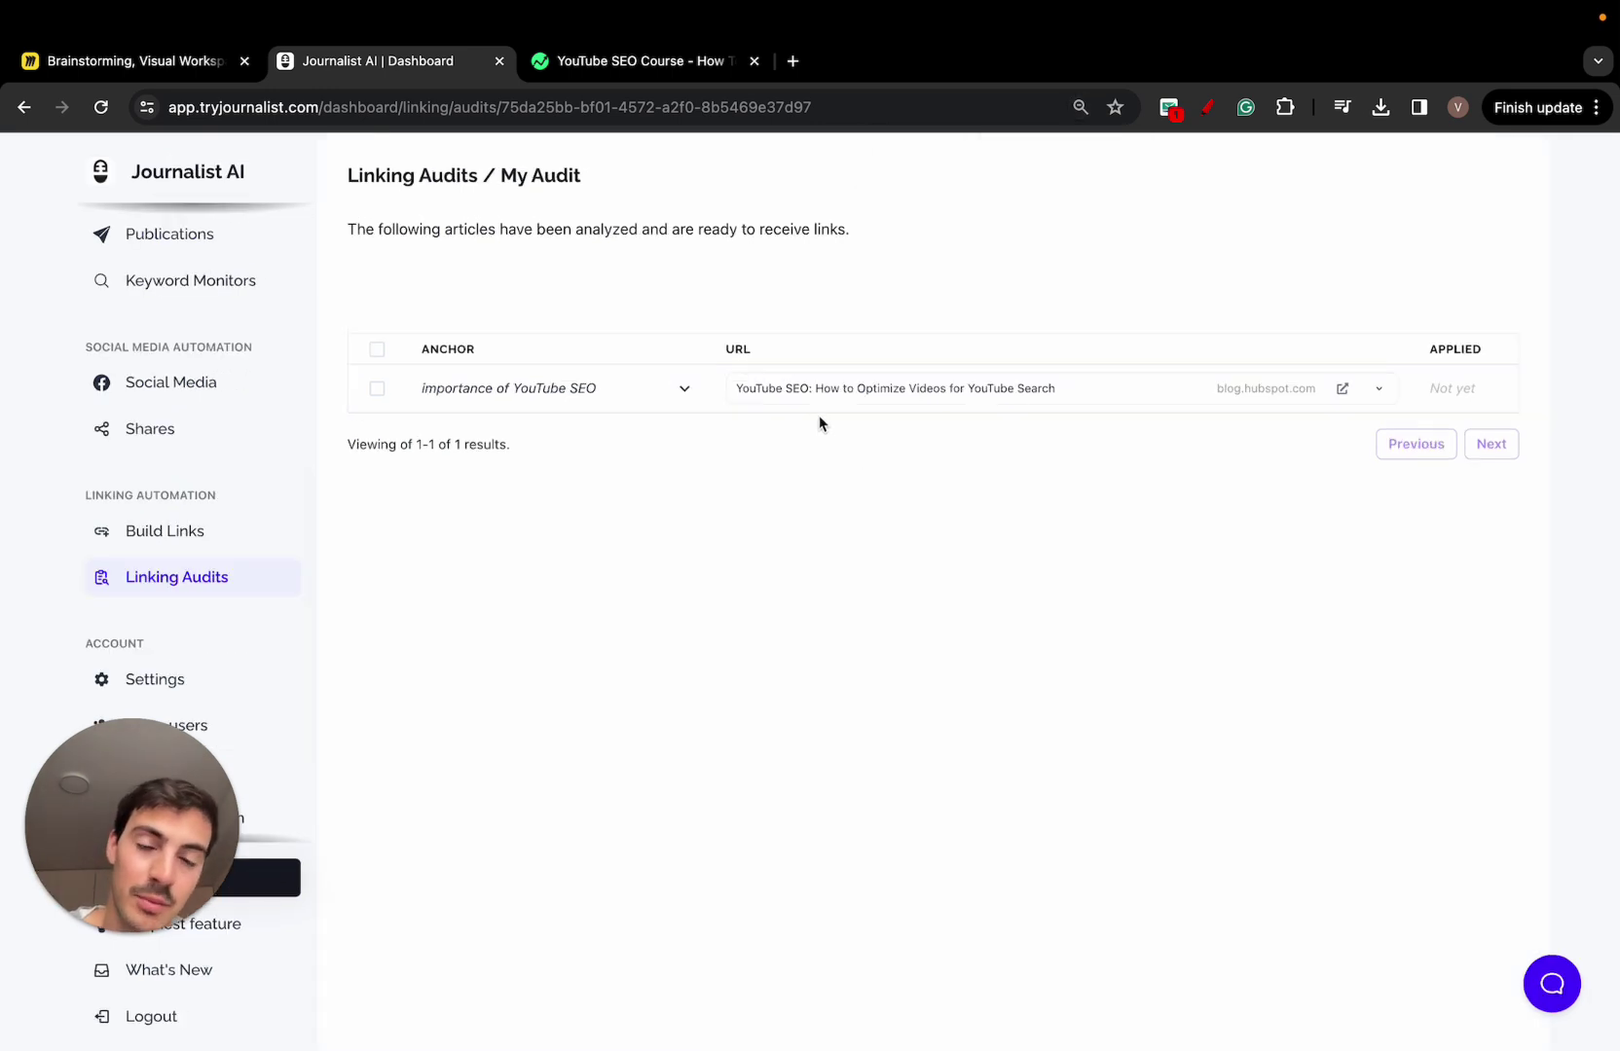
pyautogui.click(683, 391)
pyautogui.doubleClick(850, 454)
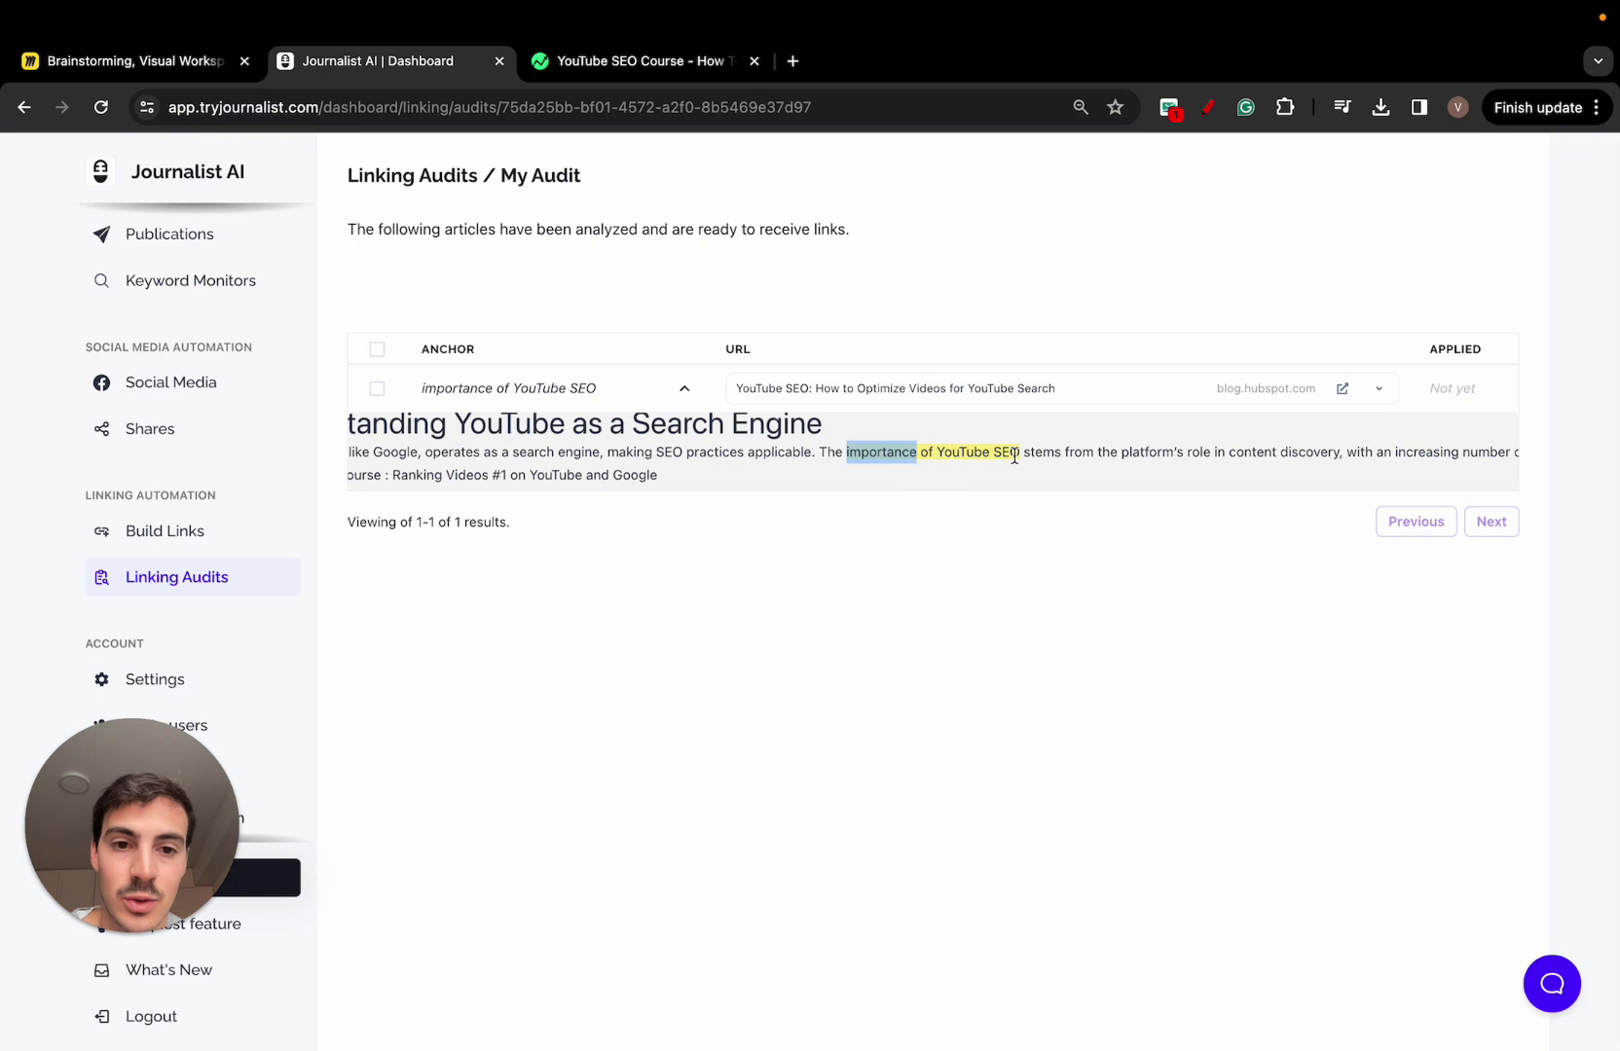
pyautogui.moveTo(1013, 456); pyautogui.dragTo(1014, 455)
pyautogui.press('super+c')
pyautogui.click(847, 452)
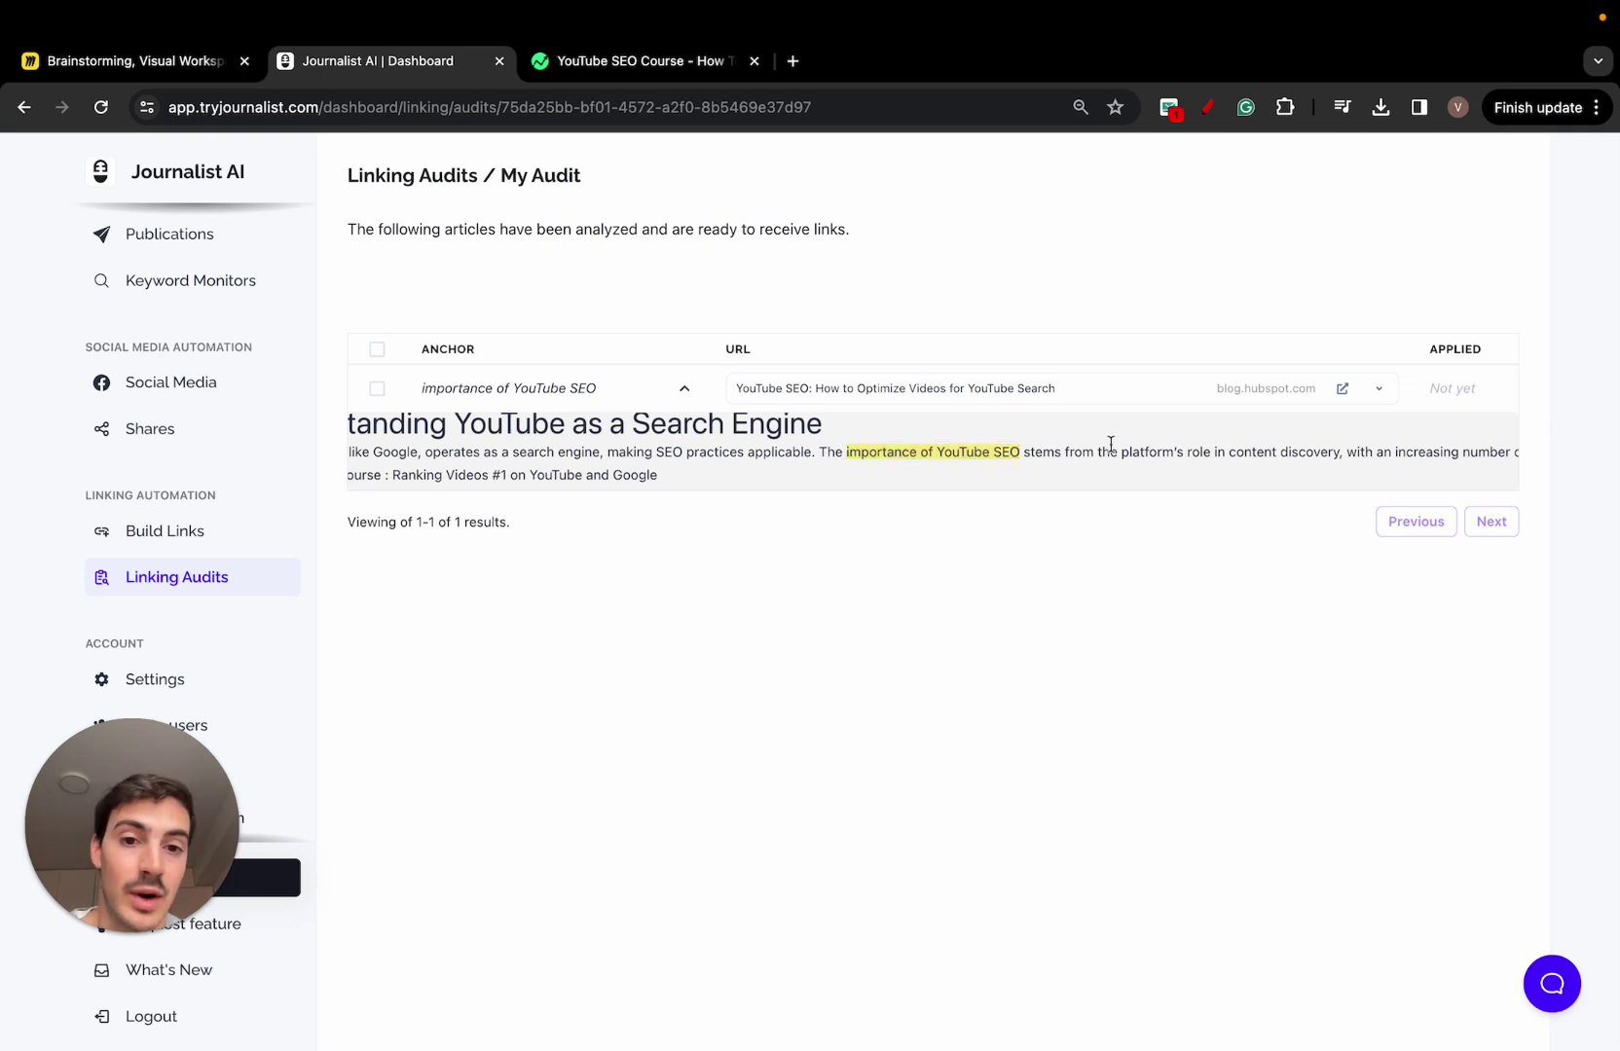
# - Find 'importance of YouTube SEO' in the konec.co article with Cmd+F
pyautogui.click(658, 68)
pyautogui.press('super+f')
pyautogui.press('super+v')
pyautogui.scroll(2, 633, 402)
pyautogui.moveTo(572, 410); pyautogui.dragTo(790, 404)
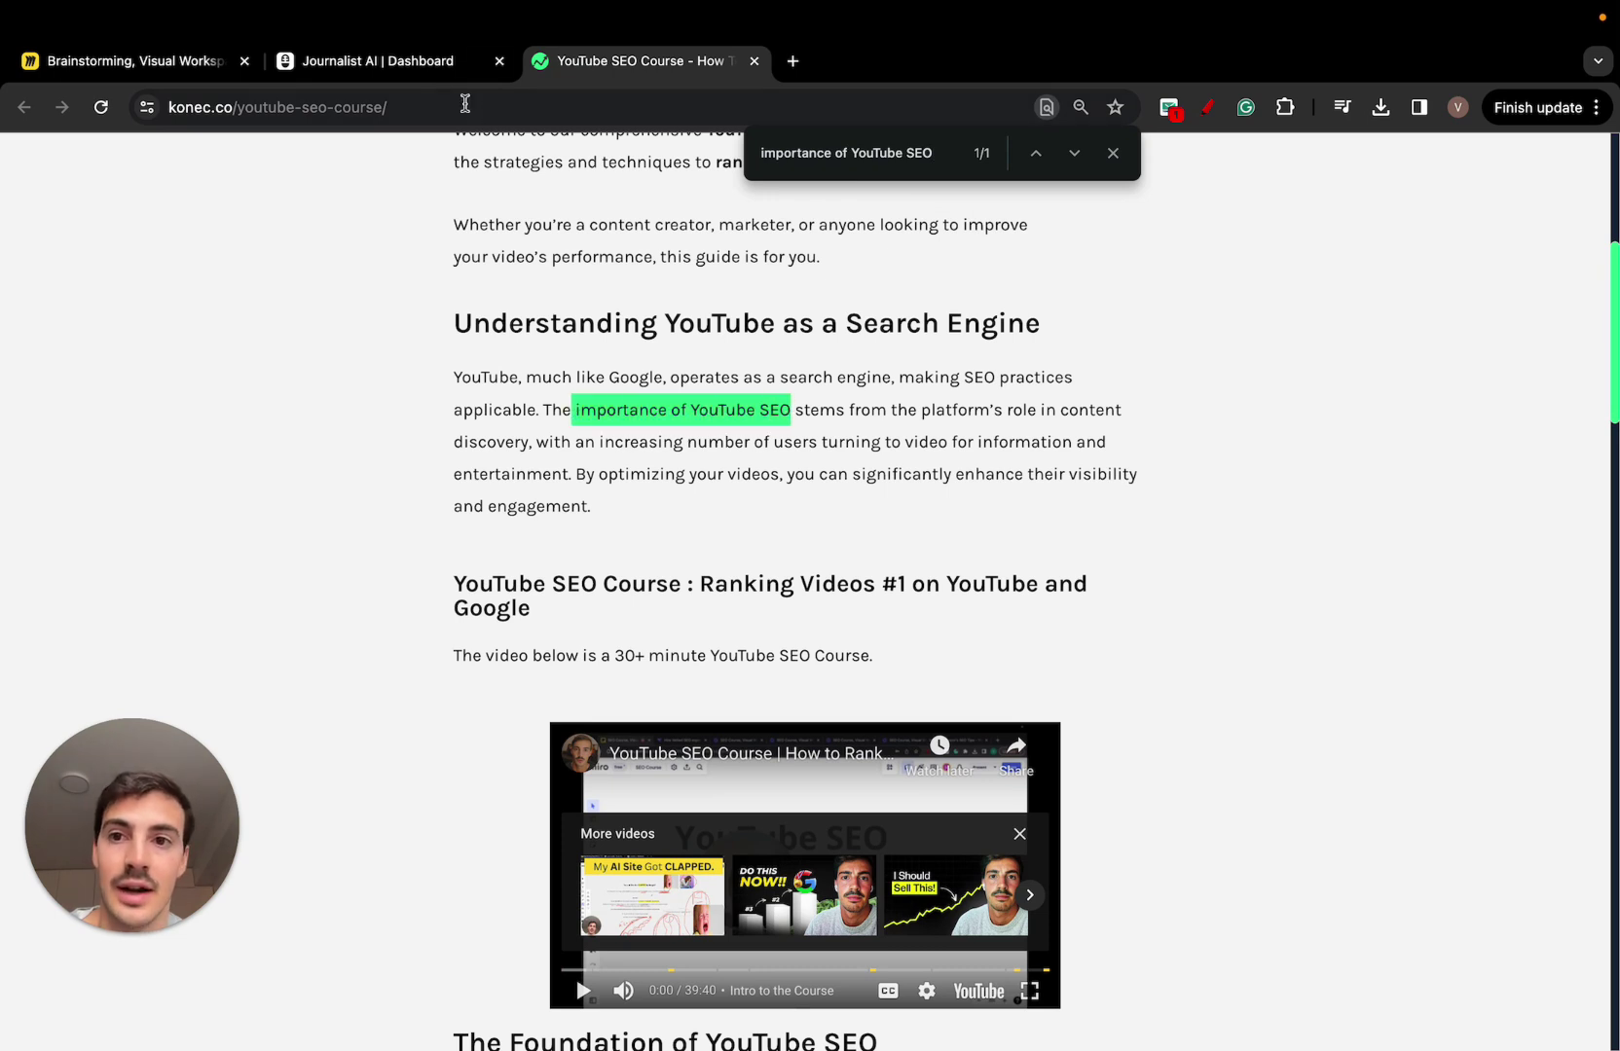
pyautogui.click(435, 70)
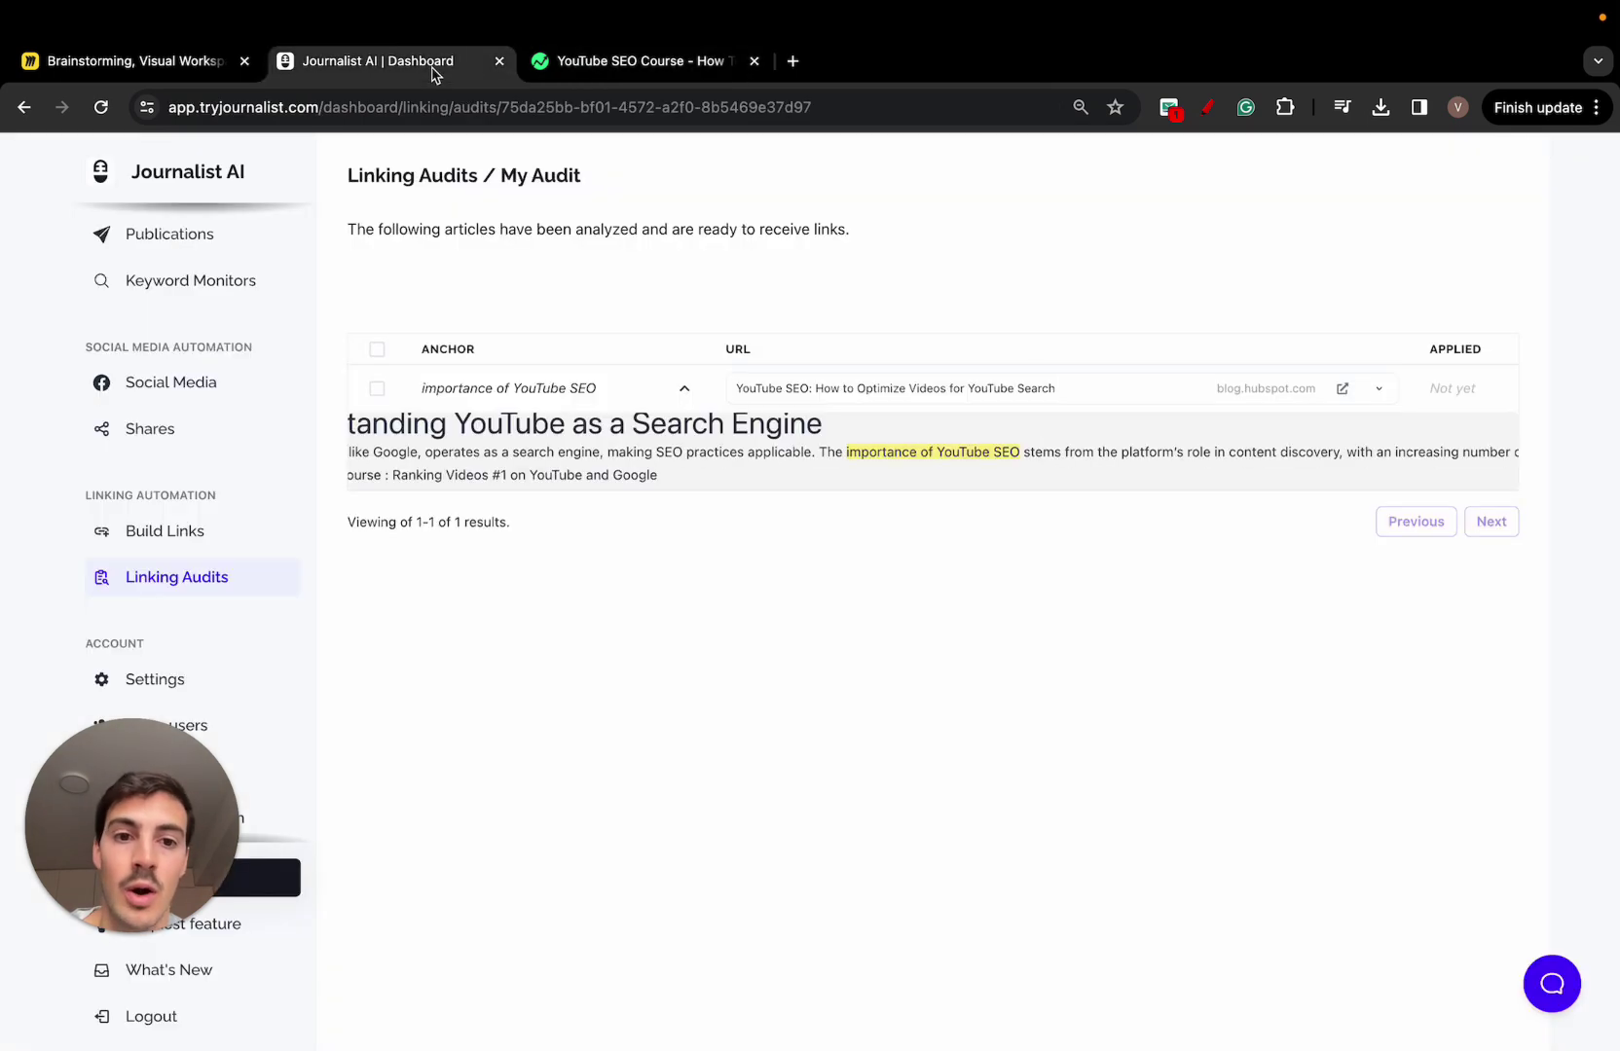
# - Open the suggested HubSpot YouTube SEO article in a new tab
pyautogui.click(996, 393)
pyautogui.scroll(-1, 1006, 577)
pyautogui.scroll(1, 1006, 578)
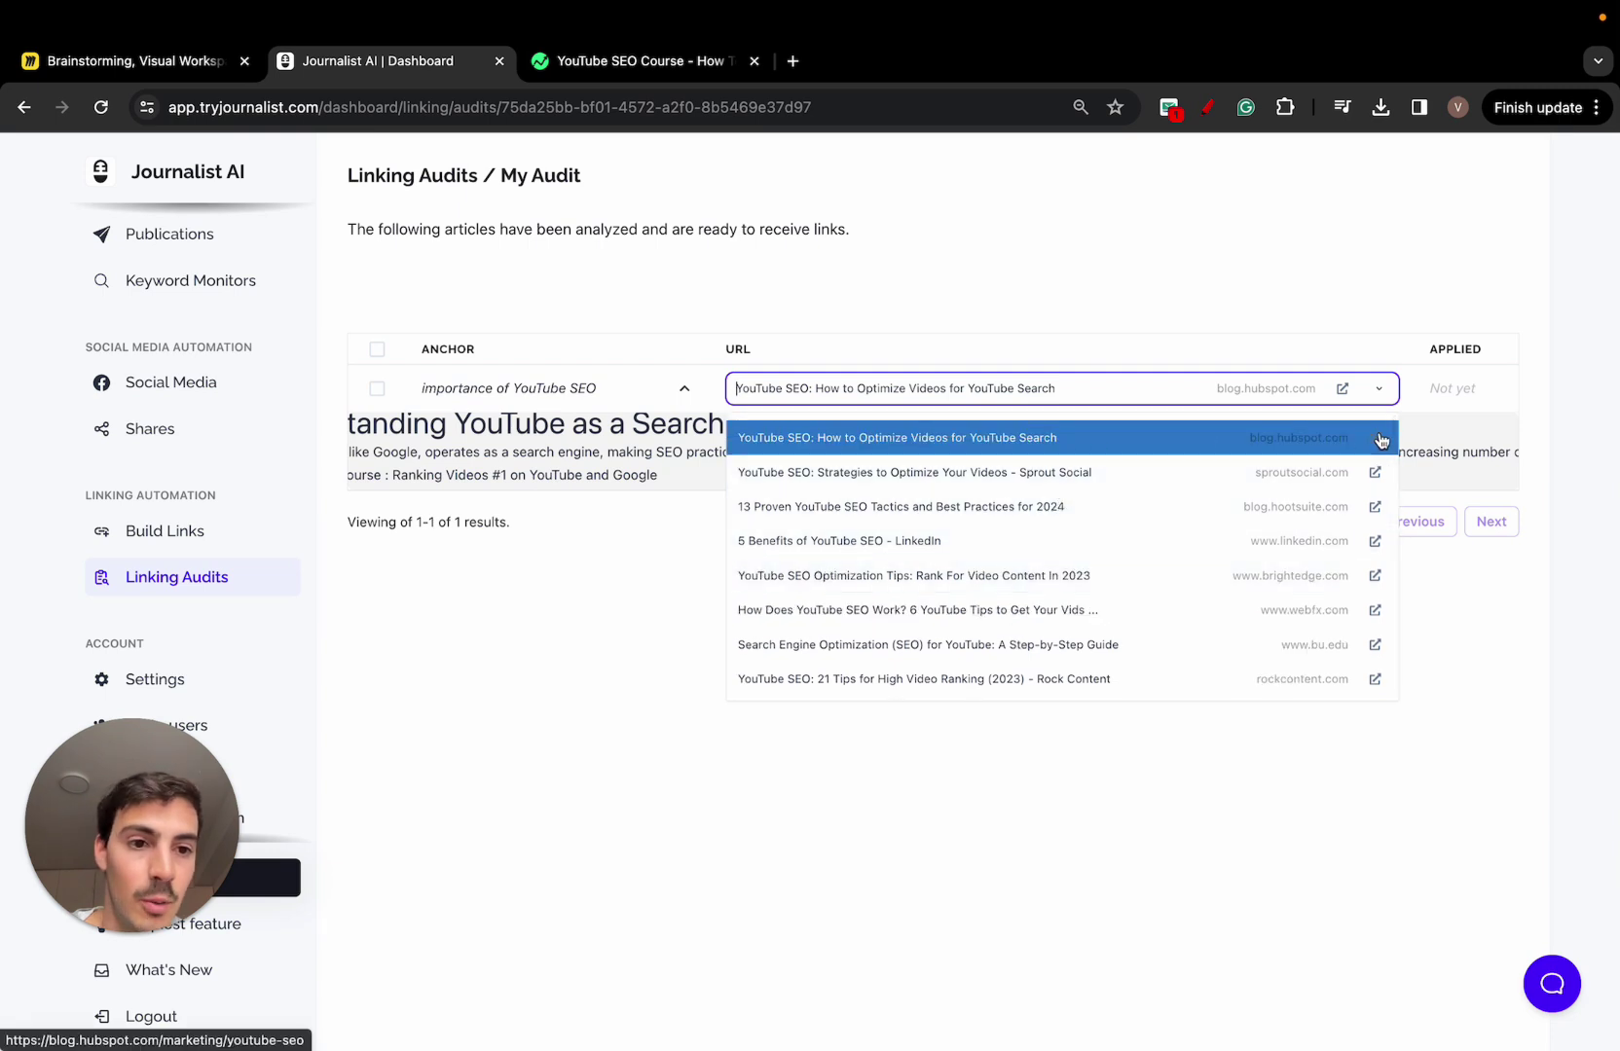
pyautogui.click(1377, 439)
pyautogui.click(437, 66)
# - Open the Sprout Social suggestion in a new tab and view it
pyautogui.click(1049, 397)
pyautogui.scroll(-1, 1227, 476)
pyautogui.click(1370, 458)
pyautogui.click(1075, 66)
pyautogui.doubleClick(592, 412)
pyautogui.click(648, 62)
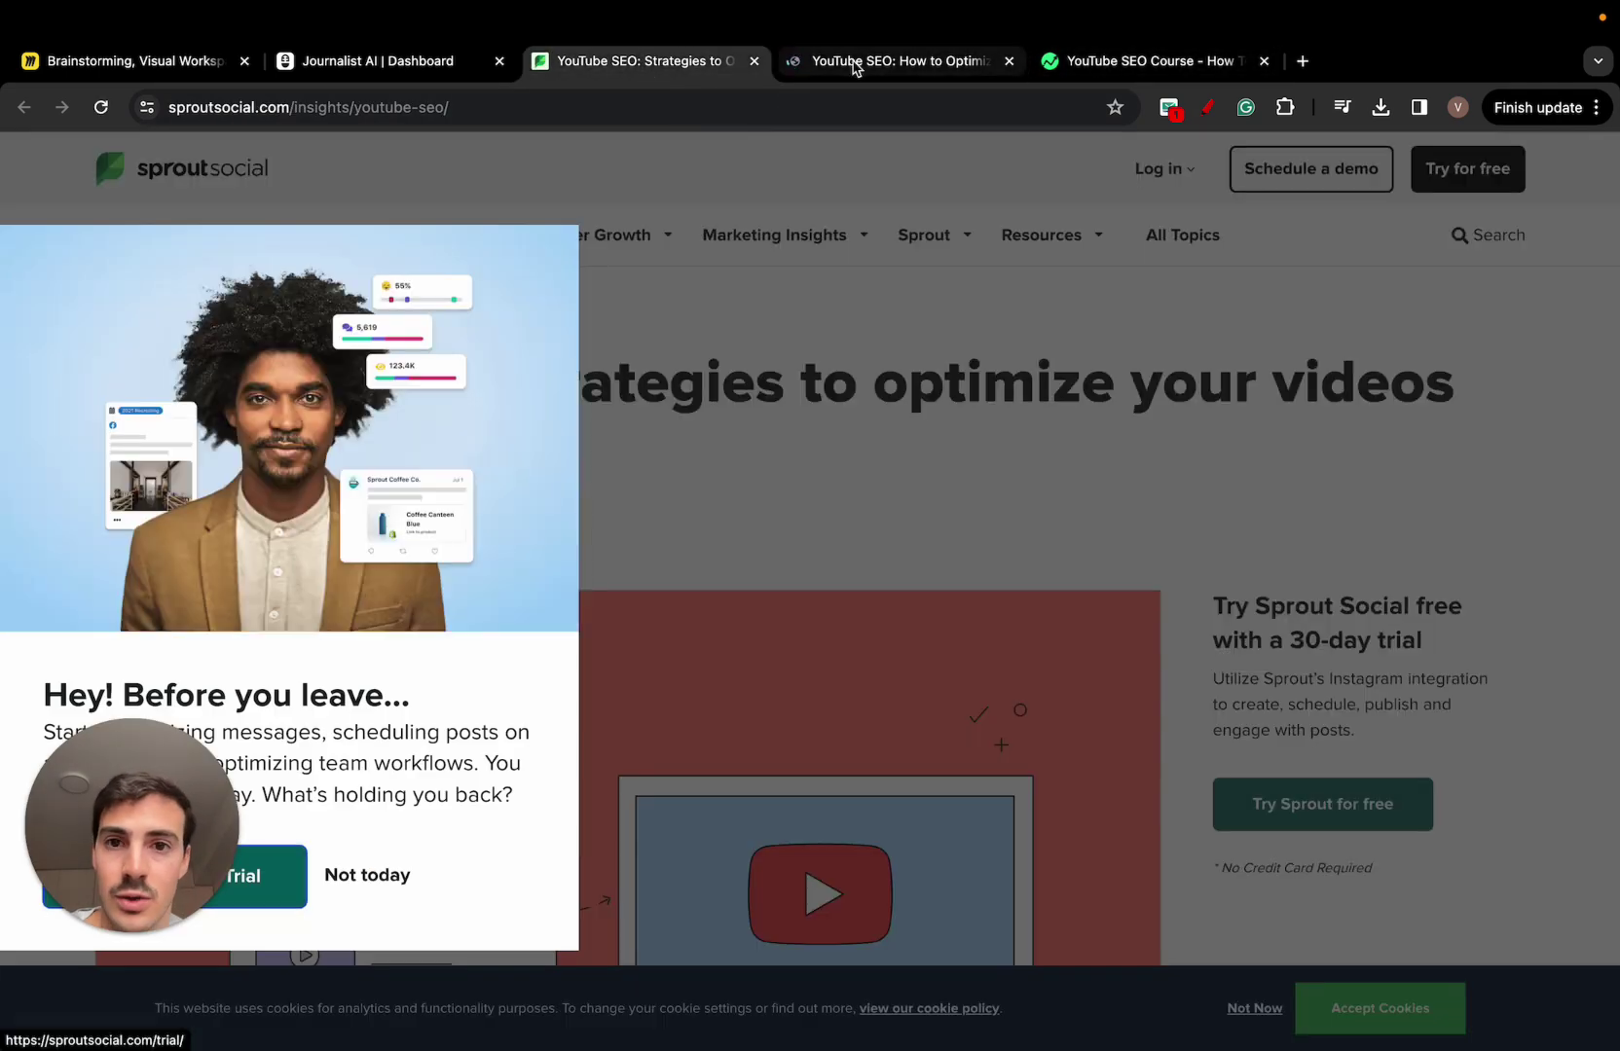
# - Skim the HubSpot YouTube SEO article, then reopen the anchor's suggested URLs in Journalist AI
pyautogui.click(857, 62)
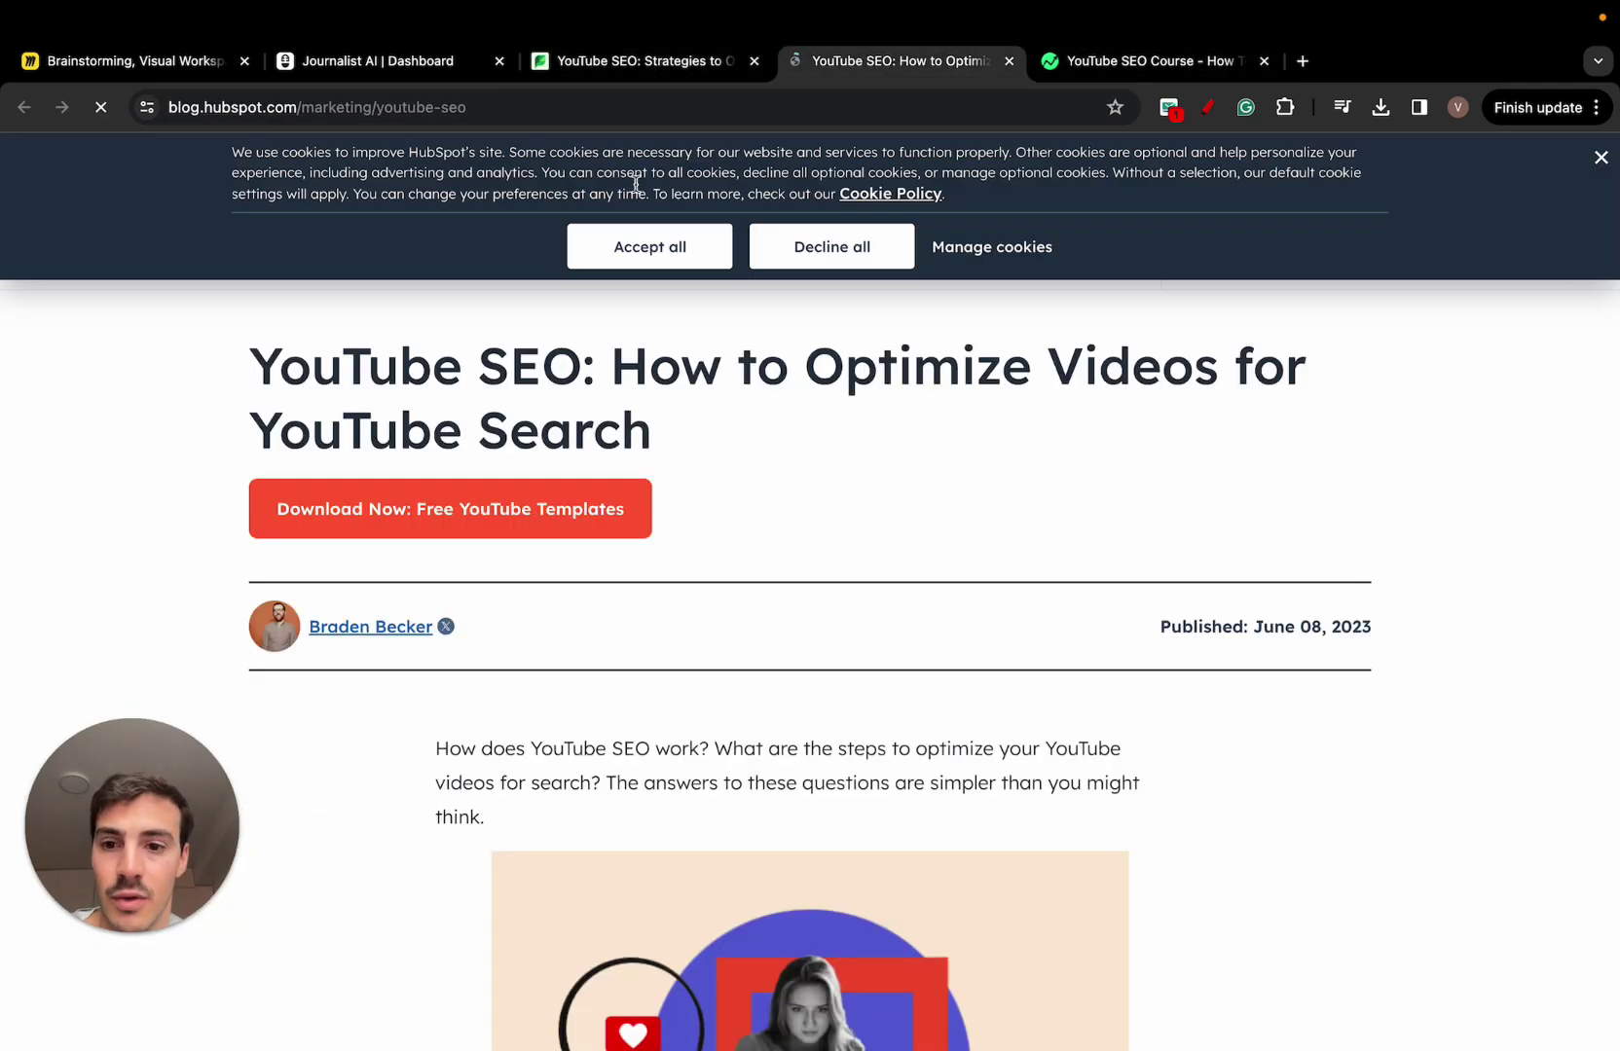
pyautogui.scroll(-8, 752, 468)
pyautogui.scroll(-5, 752, 468)
pyautogui.scroll(5, 752, 468)
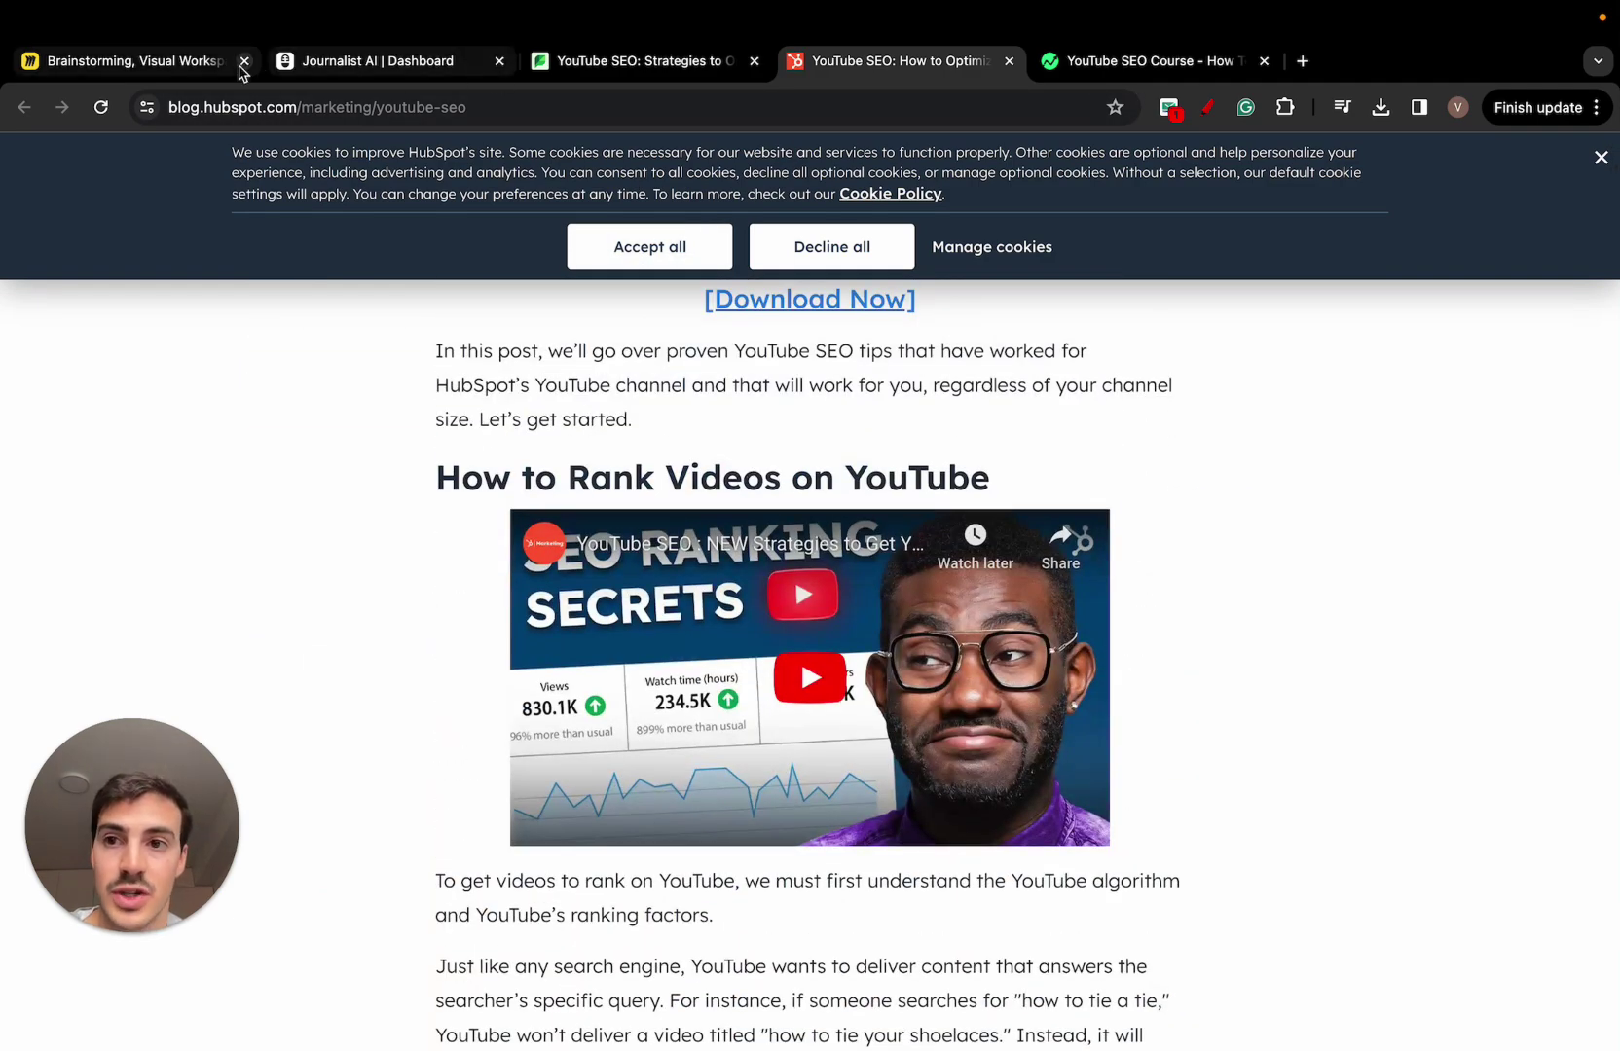
pyautogui.click(229, 63)
pyautogui.click(389, 61)
pyautogui.click(942, 389)
# - Keep HubSpot as the target, tick the anchor row, and insert the link ('1 links have been inserted')
pyautogui.click(942, 440)
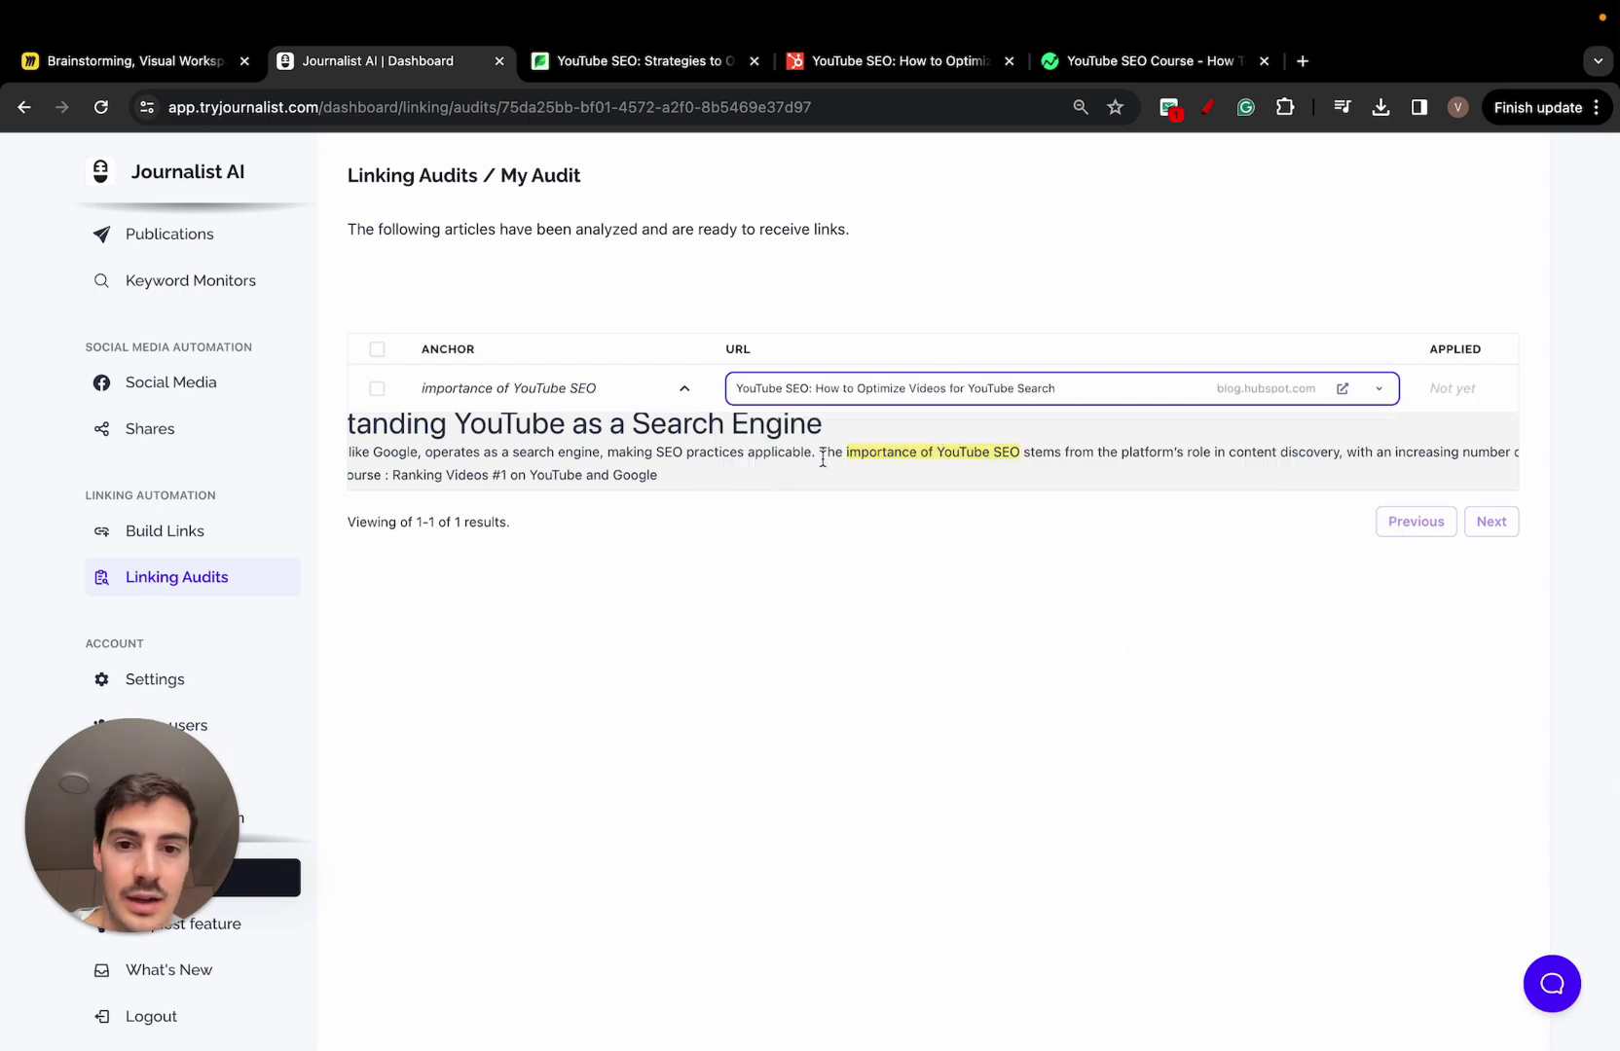
pyautogui.click(377, 388)
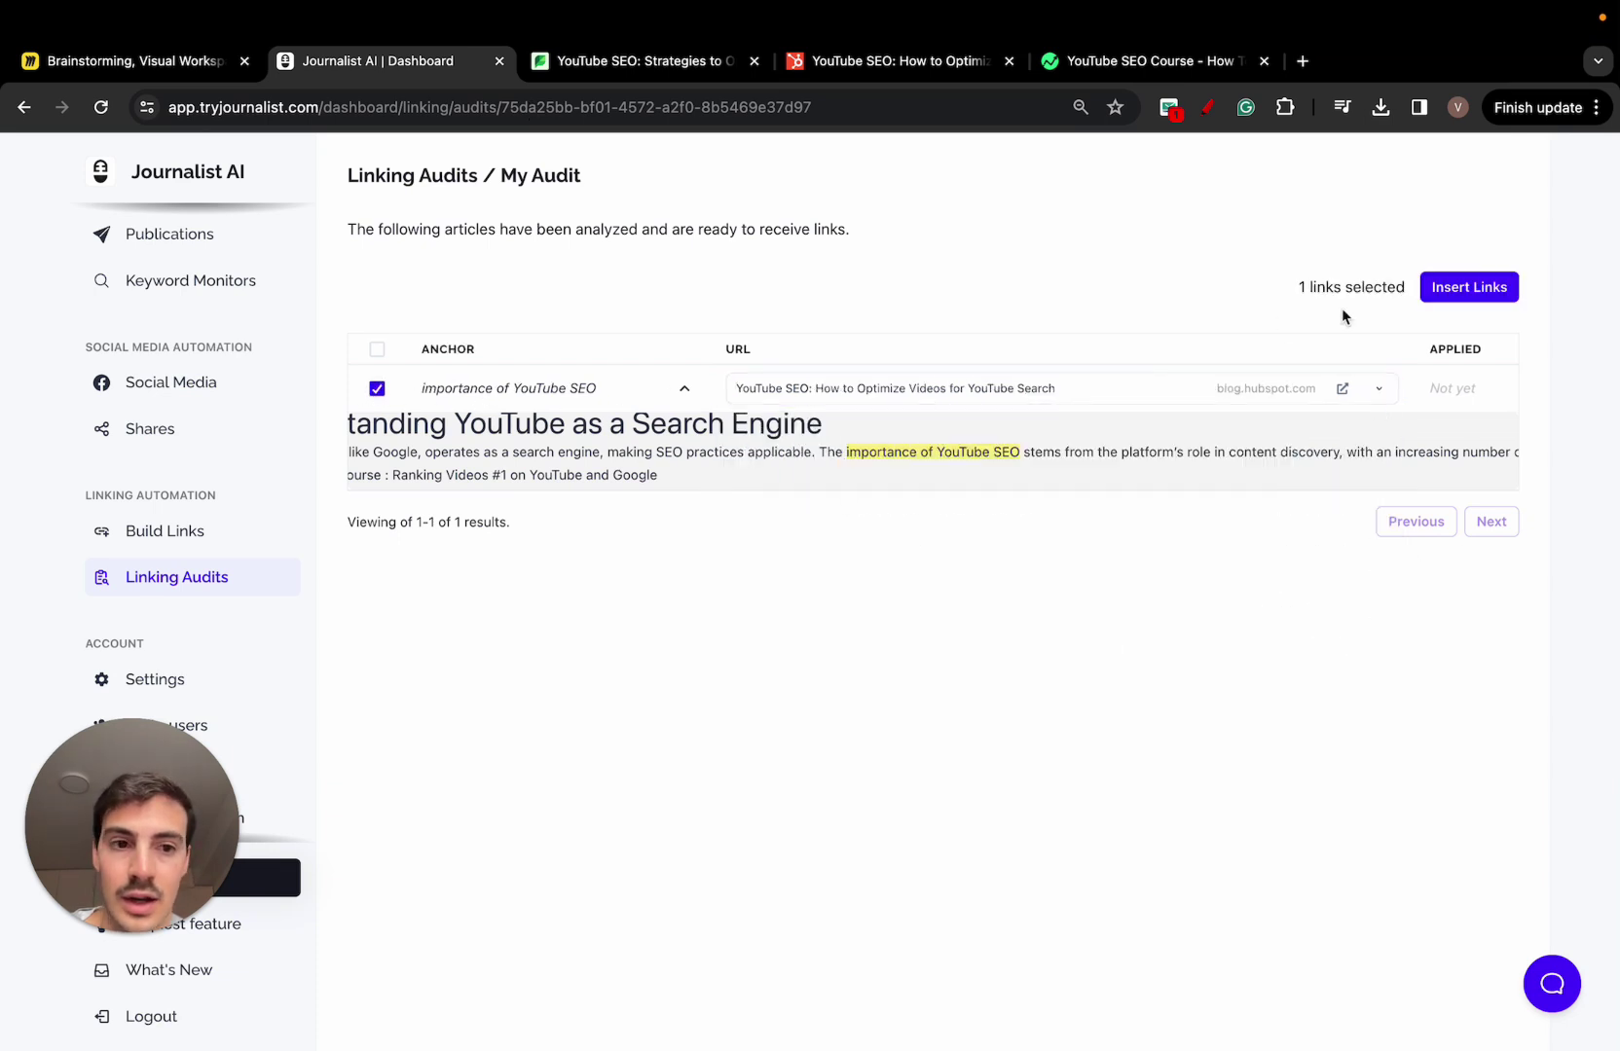
pyautogui.click(1449, 289)
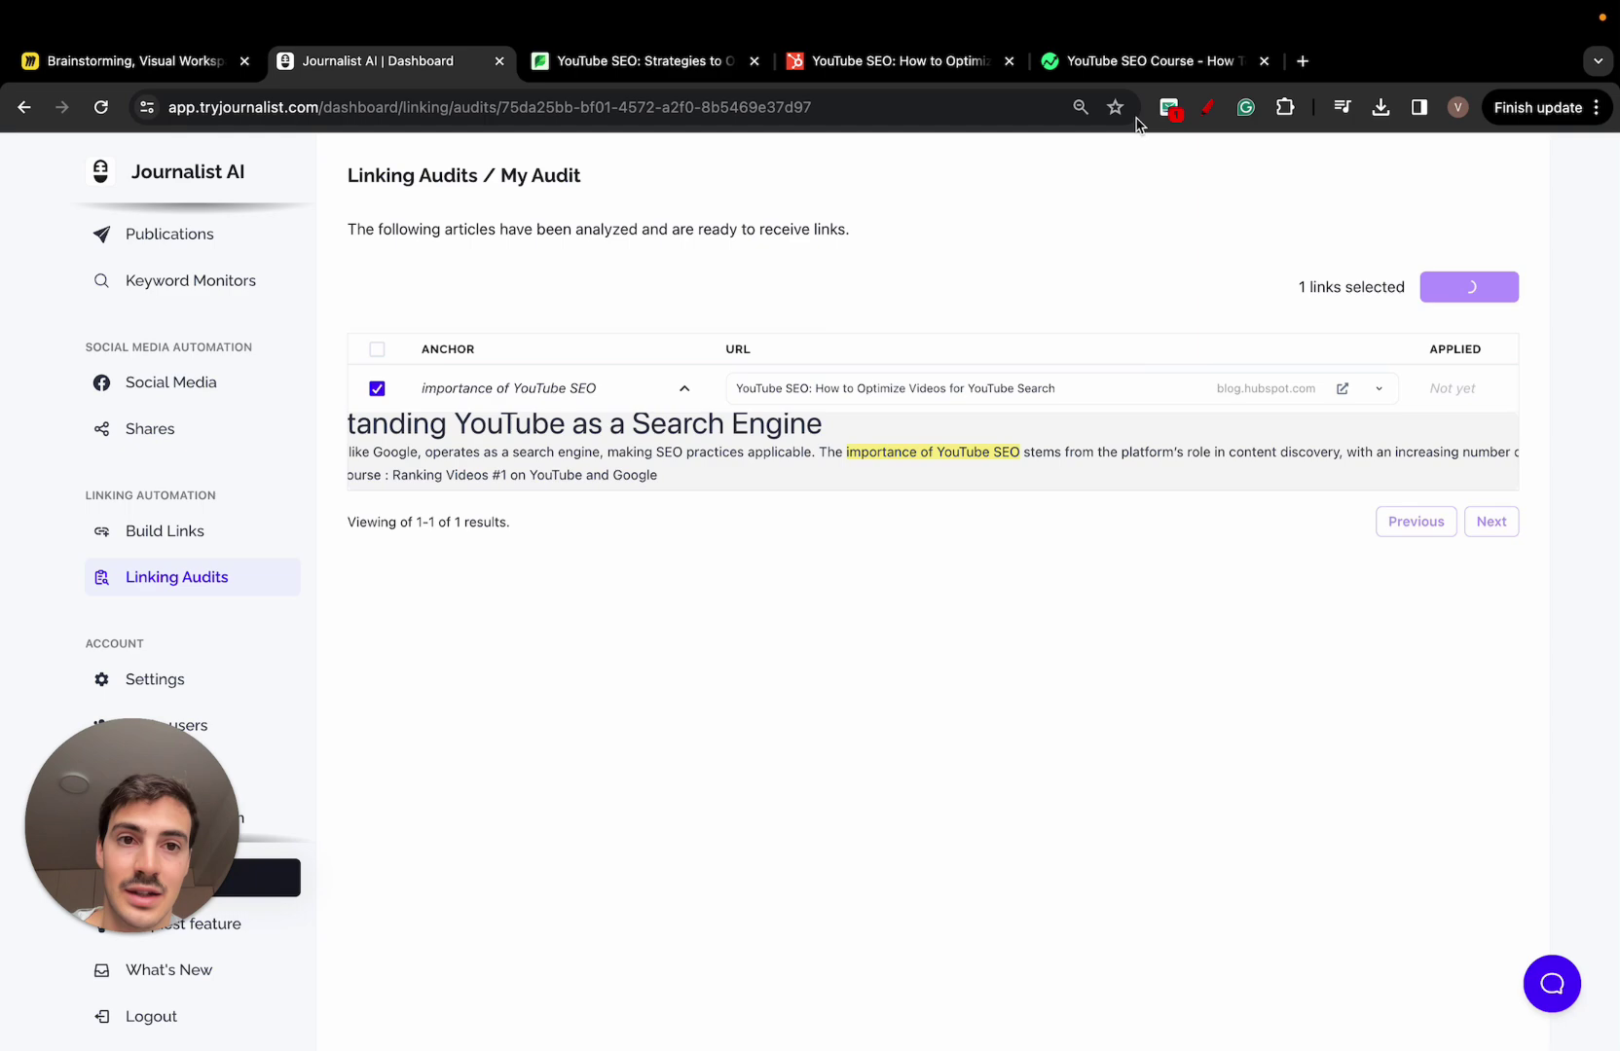
pyautogui.moveTo(1160, 61); pyautogui.dragTo(643, 61)
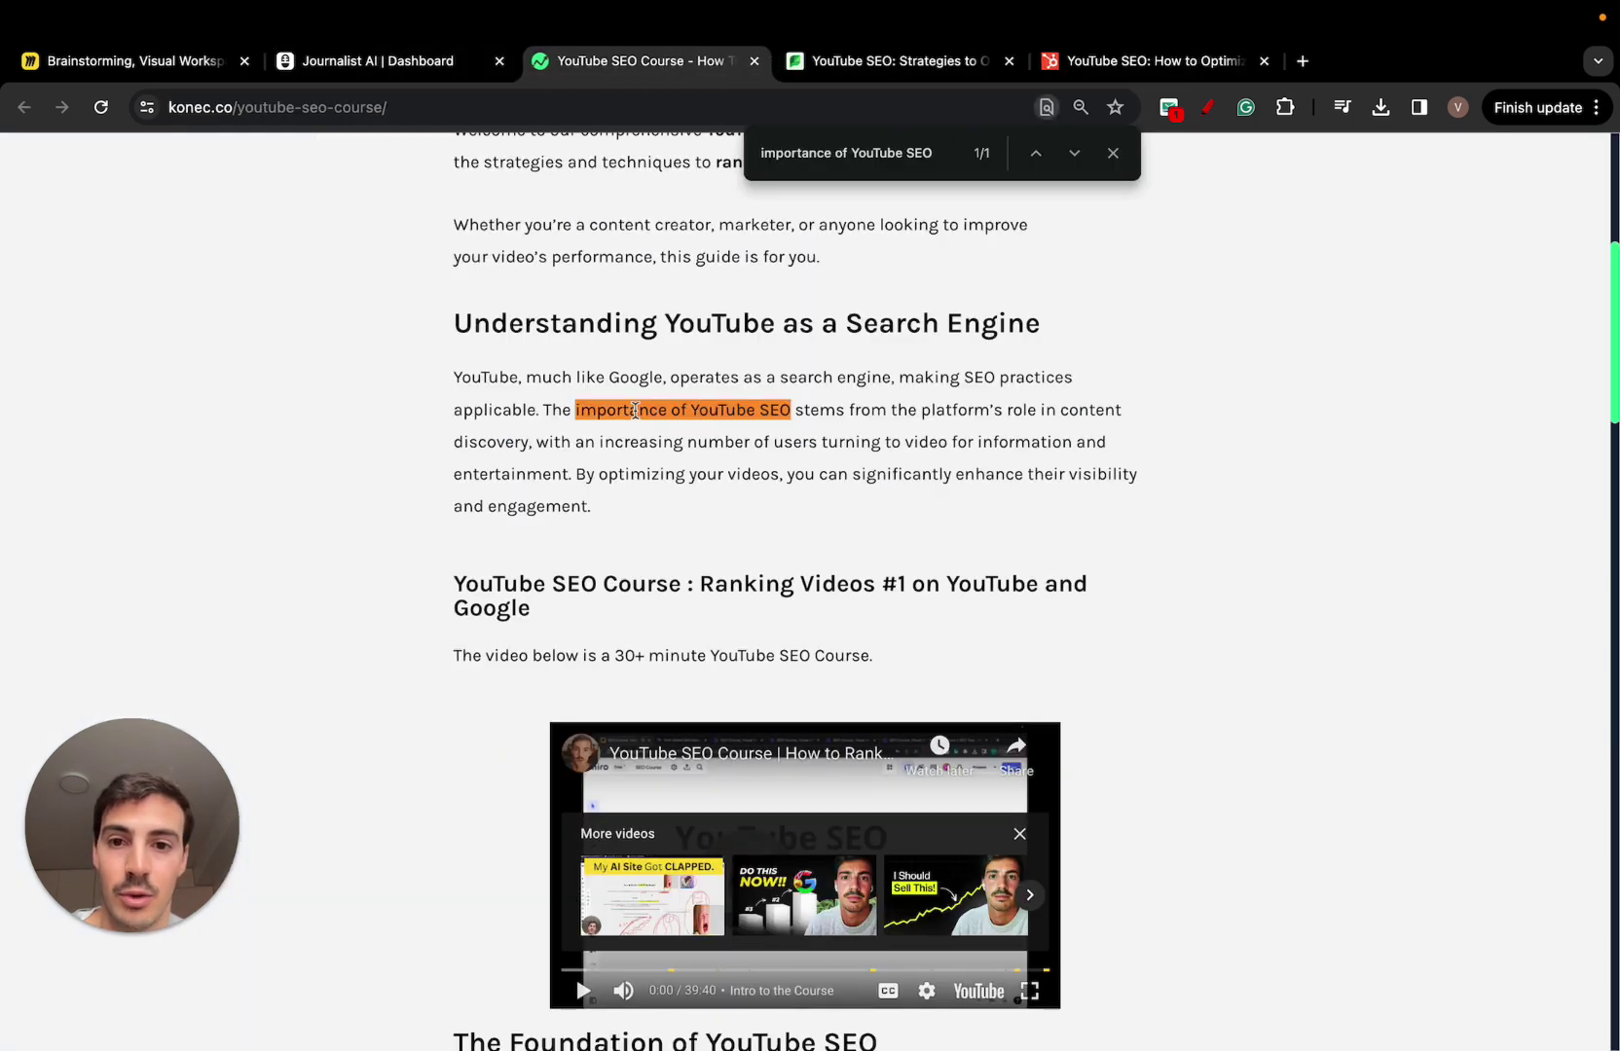
pyautogui.click(417, 74)
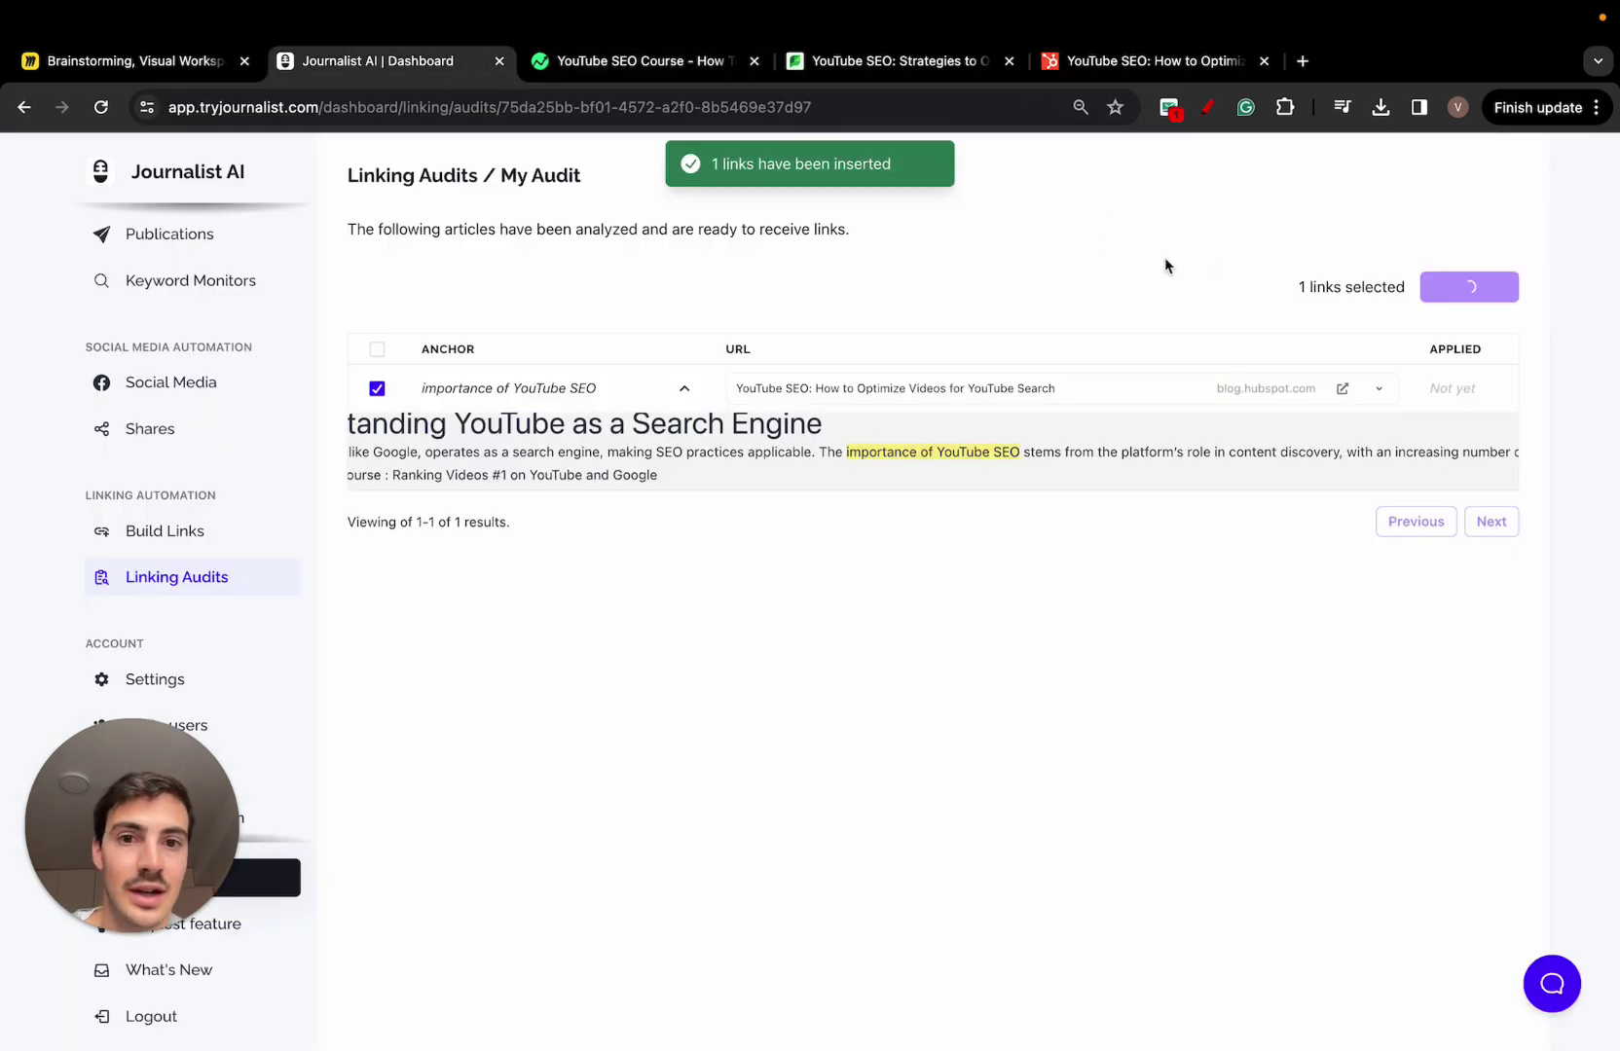
pyautogui.moveTo(711, 164); pyautogui.dragTo(915, 167)
pyautogui.click(654, 63)
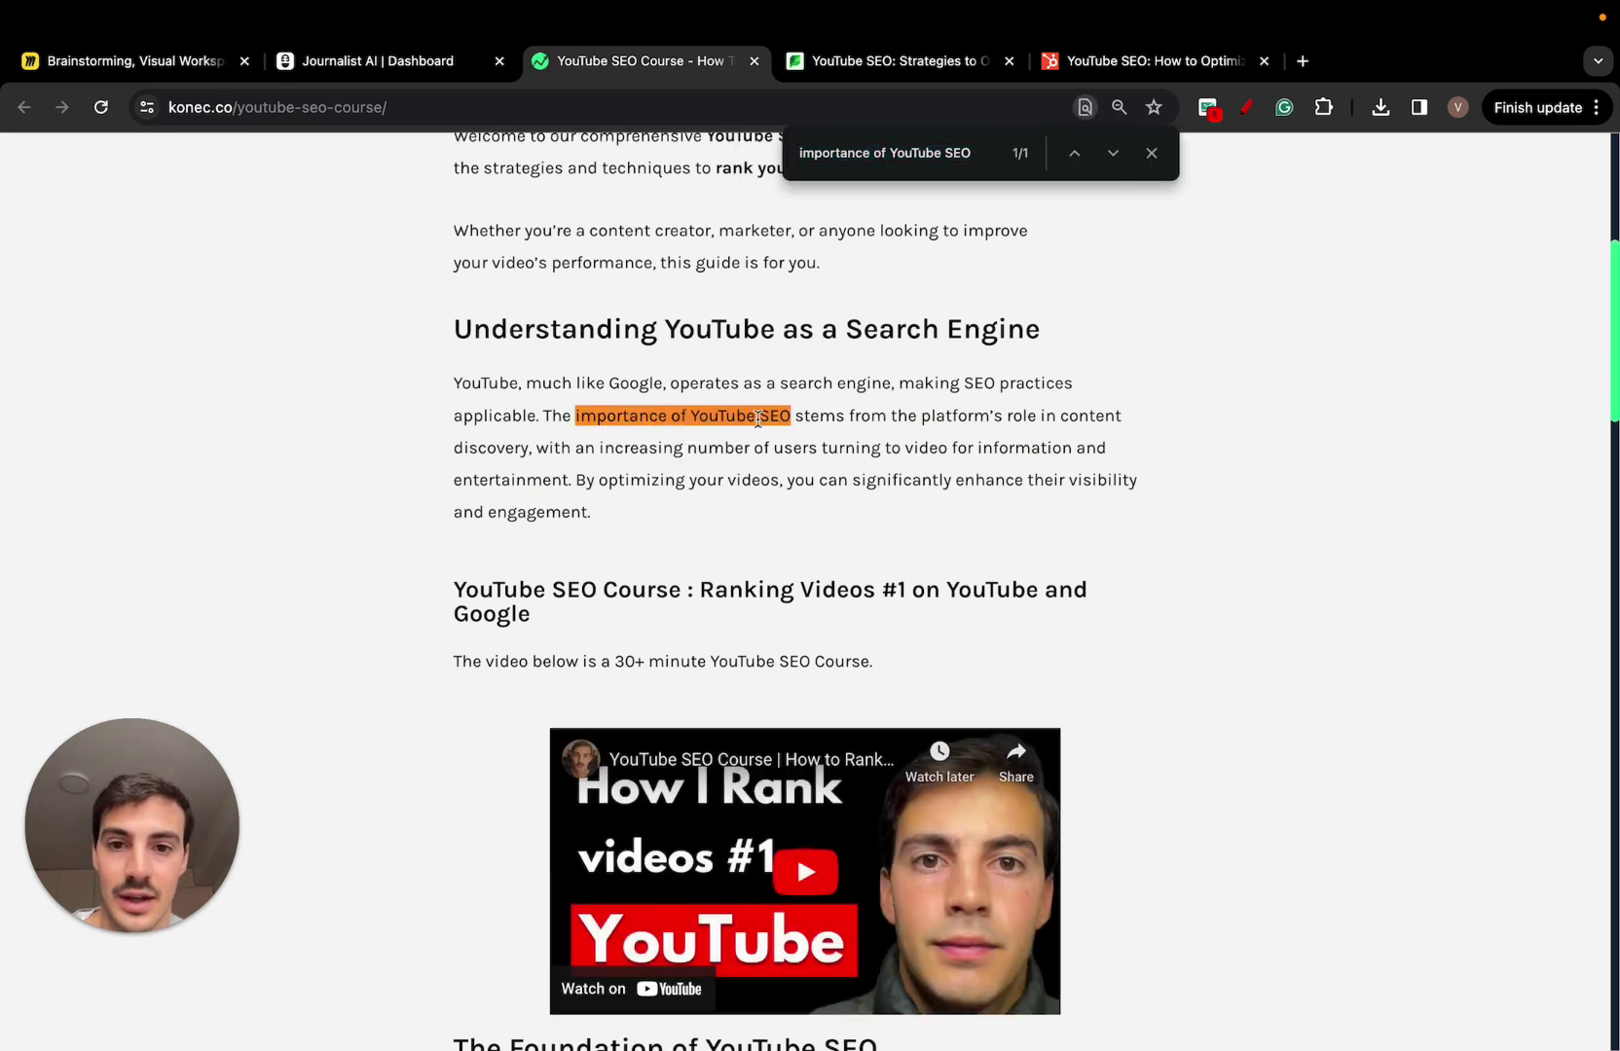
# - Reload the konec.co post and follow the new 'importance of YouTube SEO' link to HubSpot
pyautogui.press('Escape')
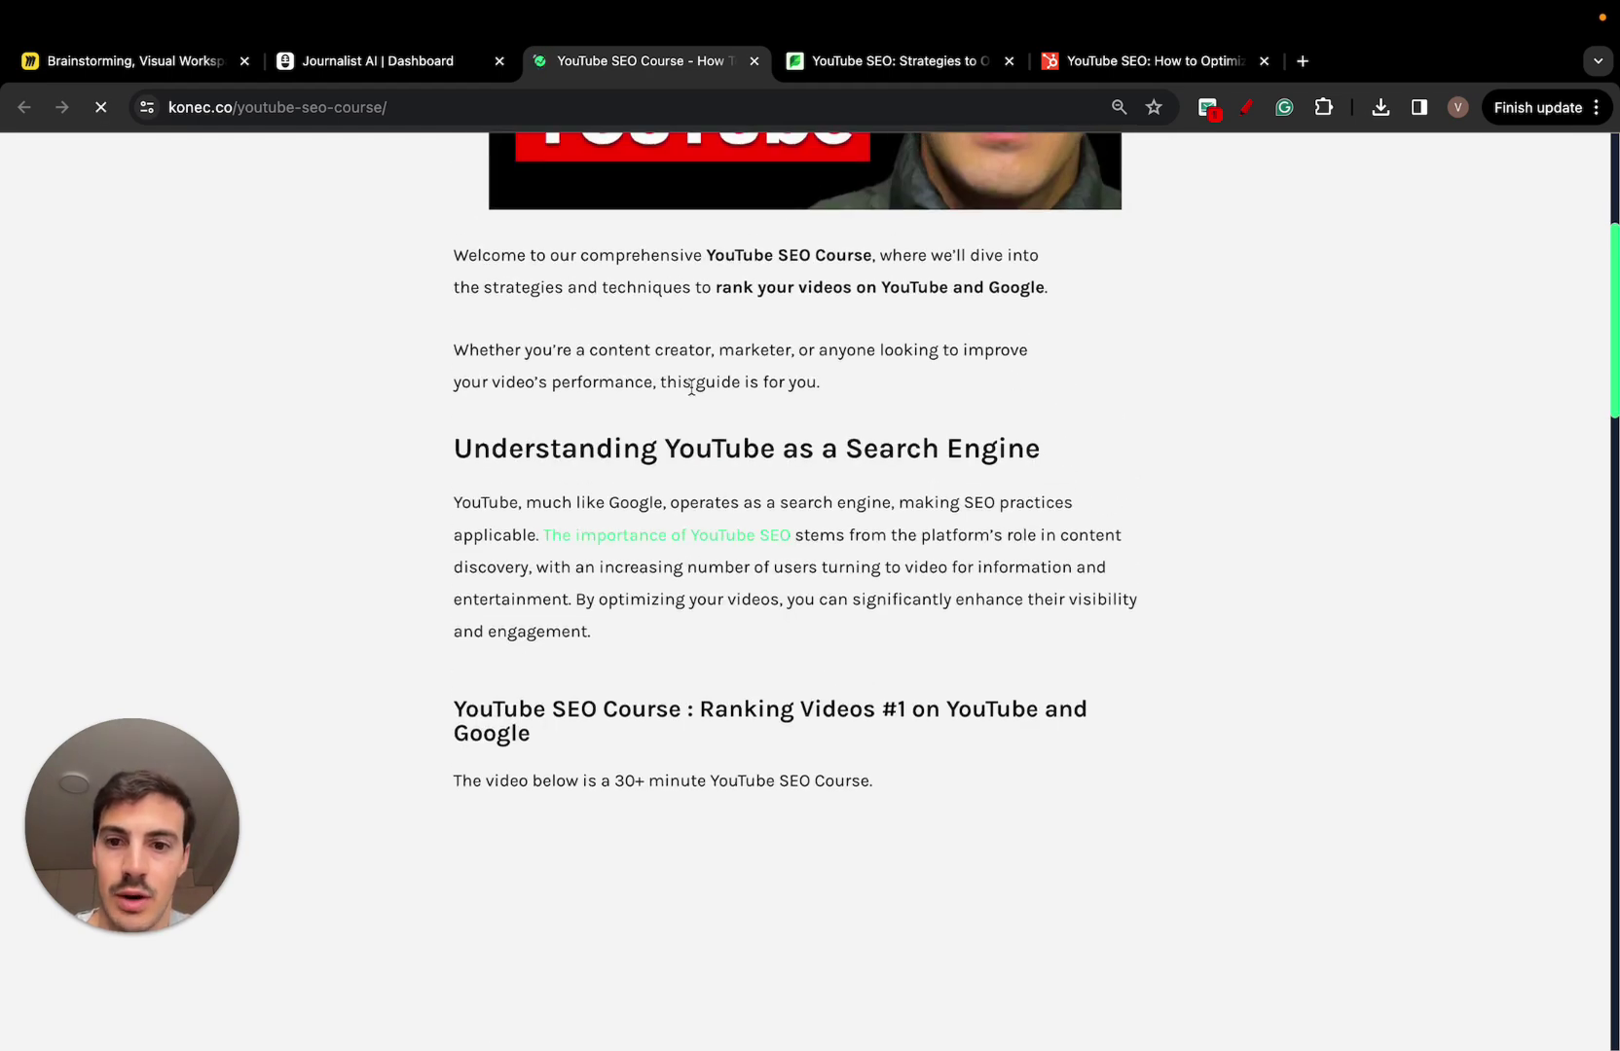
pyautogui.scroll(-1, 693, 342)
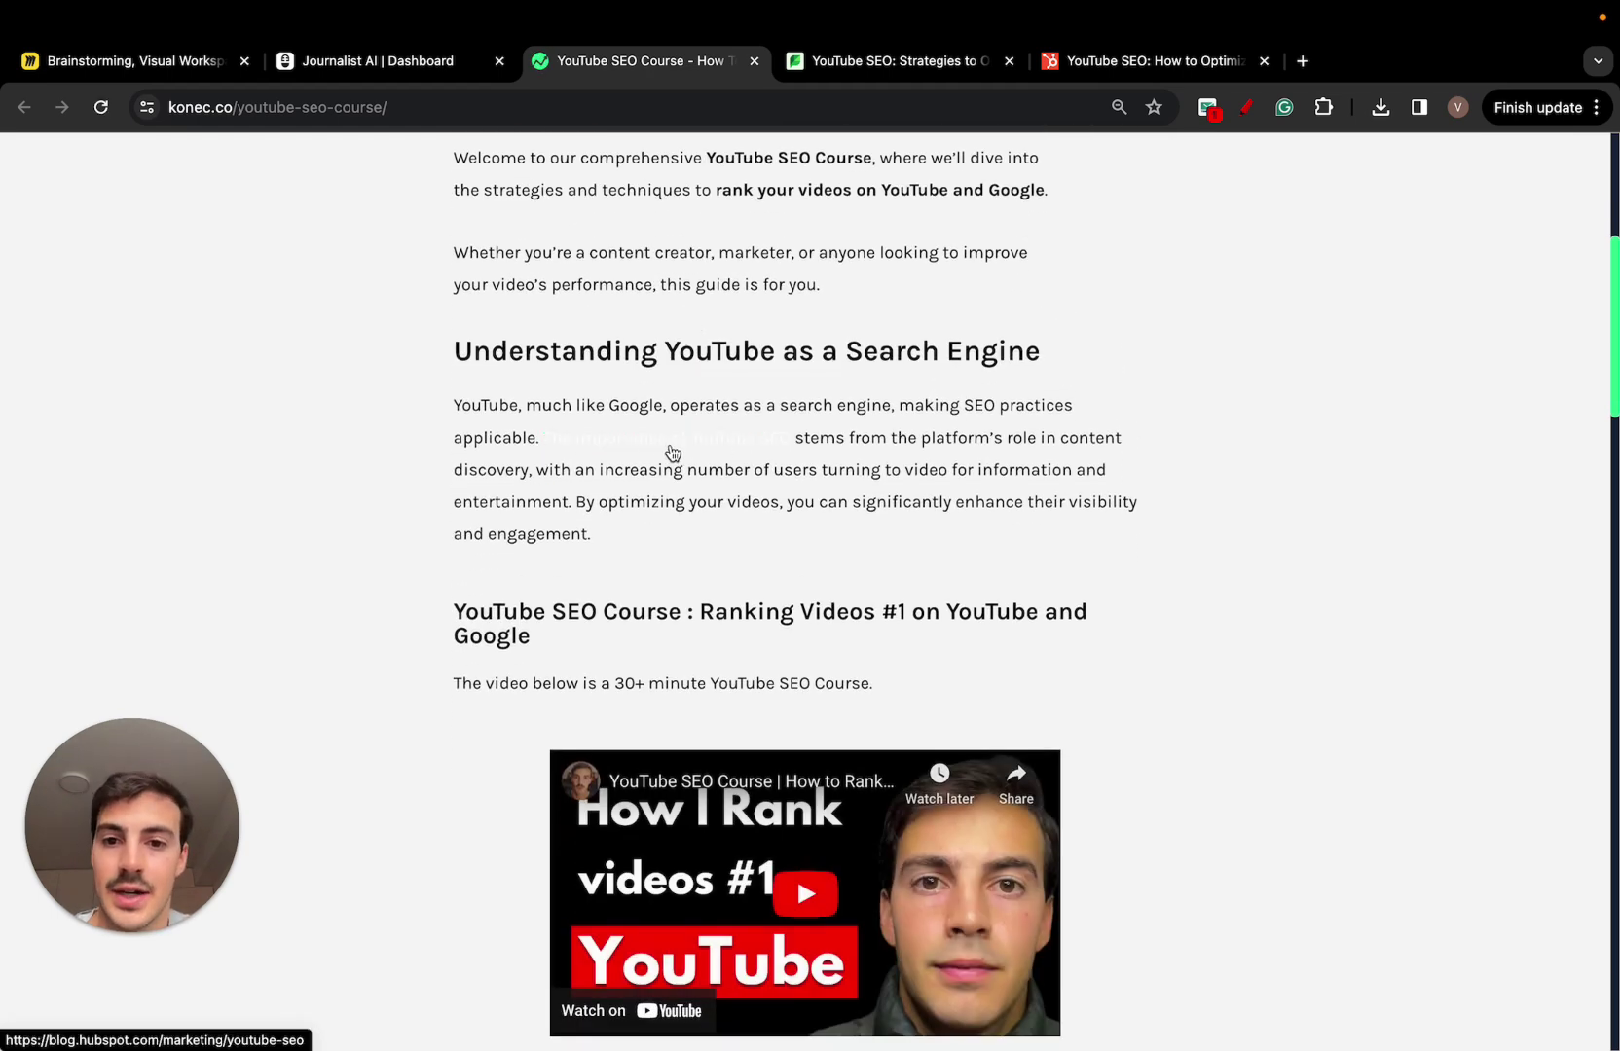
pyautogui.keyDown('super'); pyautogui.click(672, 453); pyautogui.keyUp('super')
pyautogui.click(901, 70)
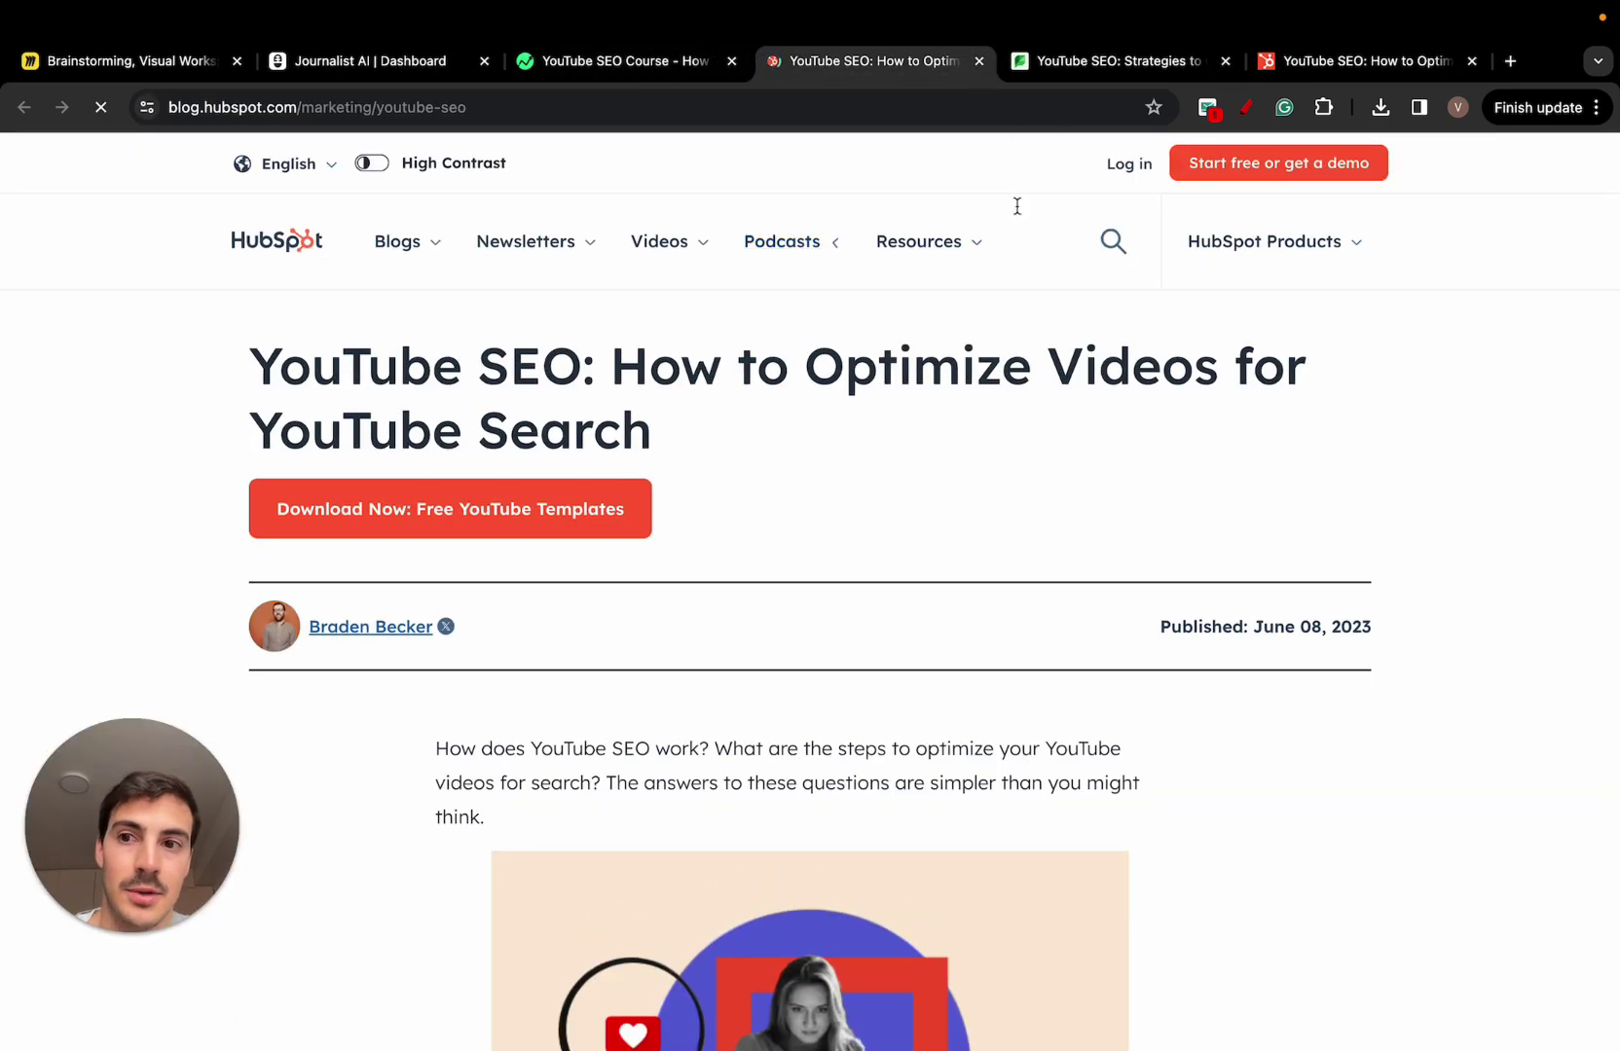
pyautogui.click(370, 61)
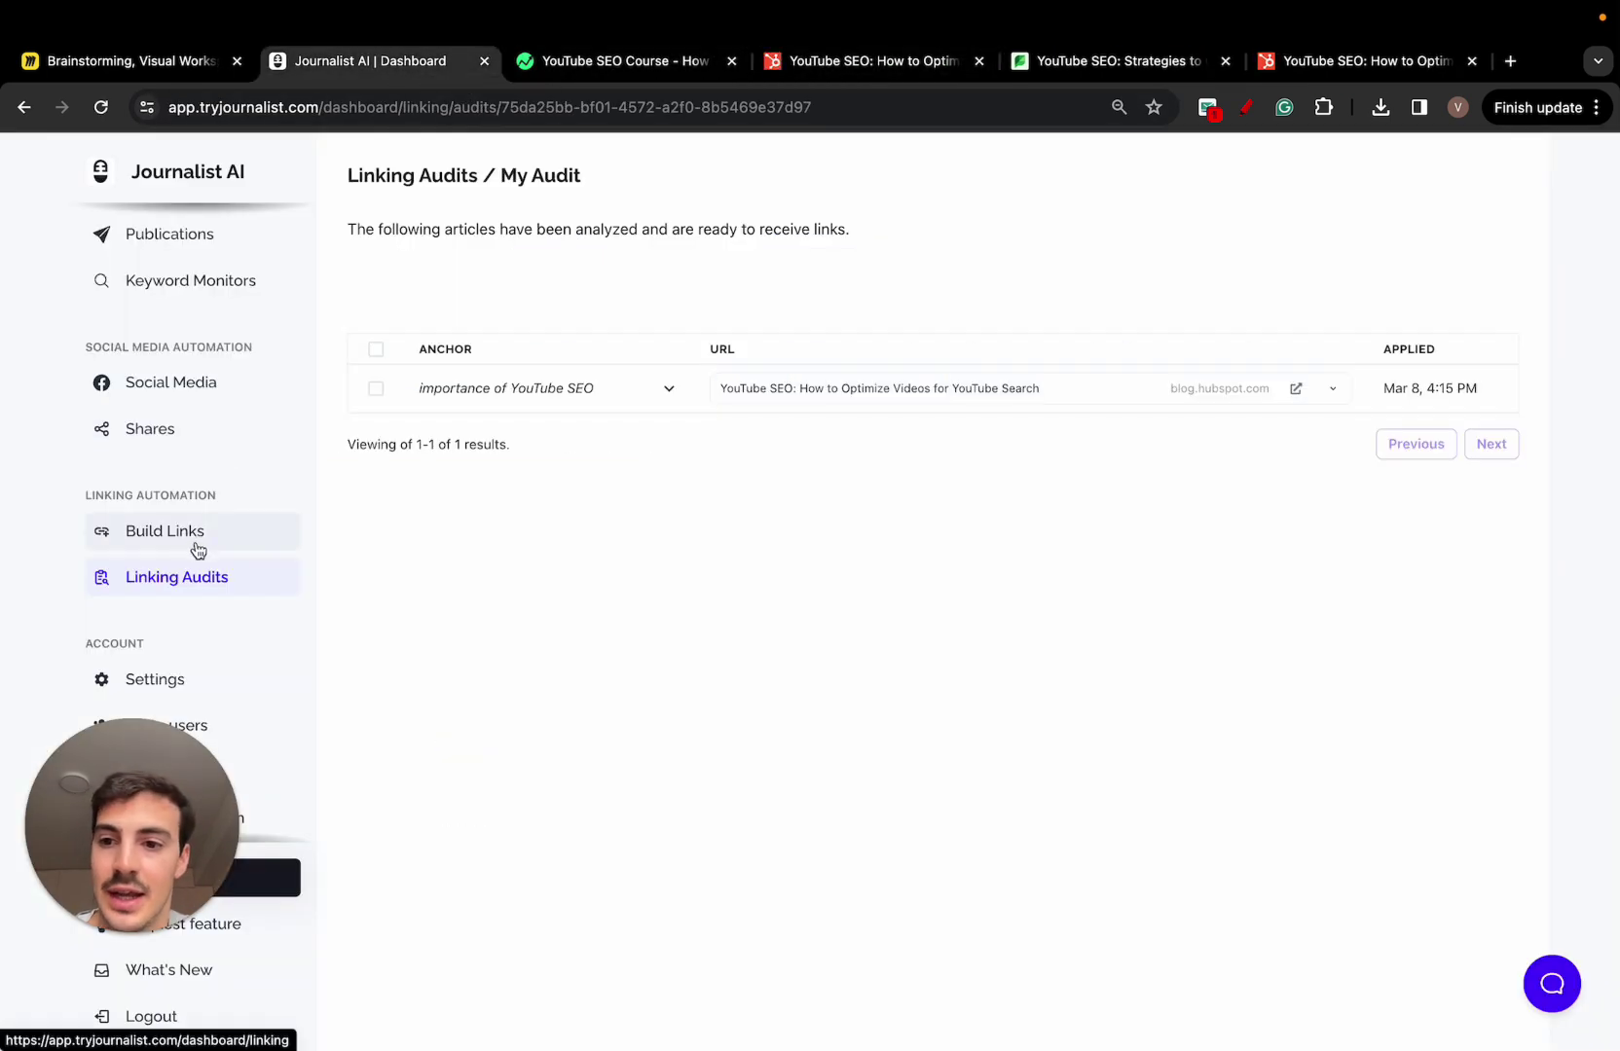
# - Recheck the latest Konec audit, keeping the HubSpot link, then view the konec.co post
pyautogui.click(192, 580)
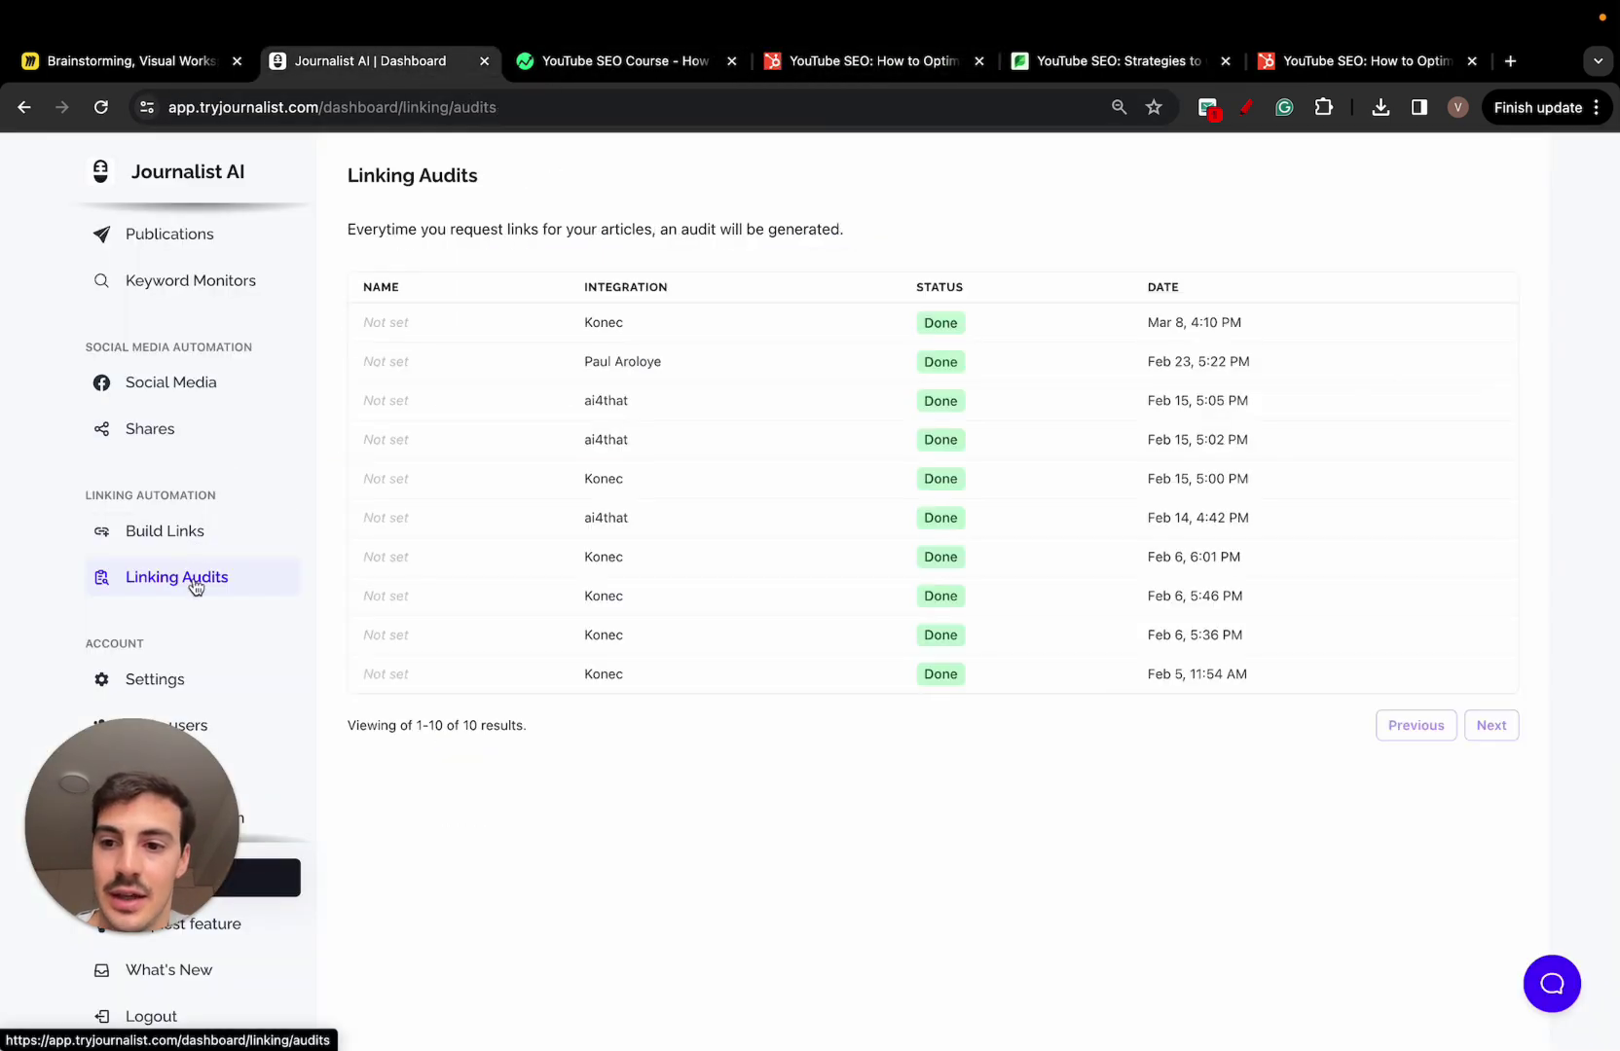
pyautogui.click(849, 343)
pyautogui.click(1180, 389)
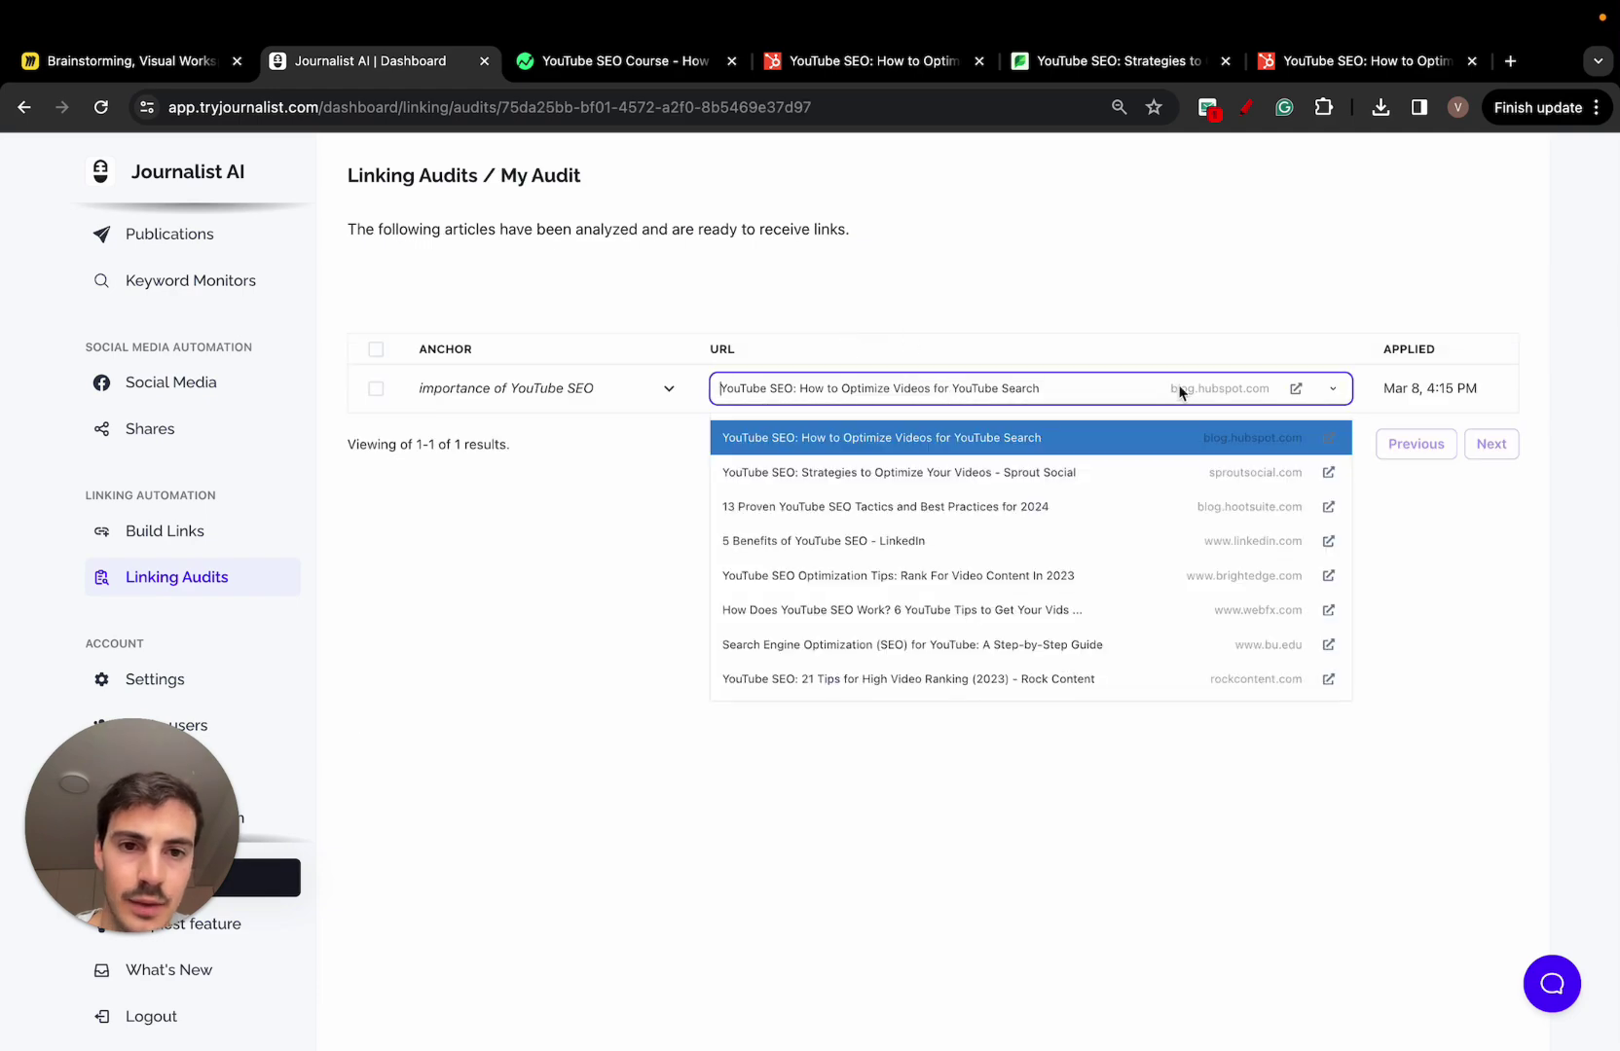
pyautogui.click(1226, 322)
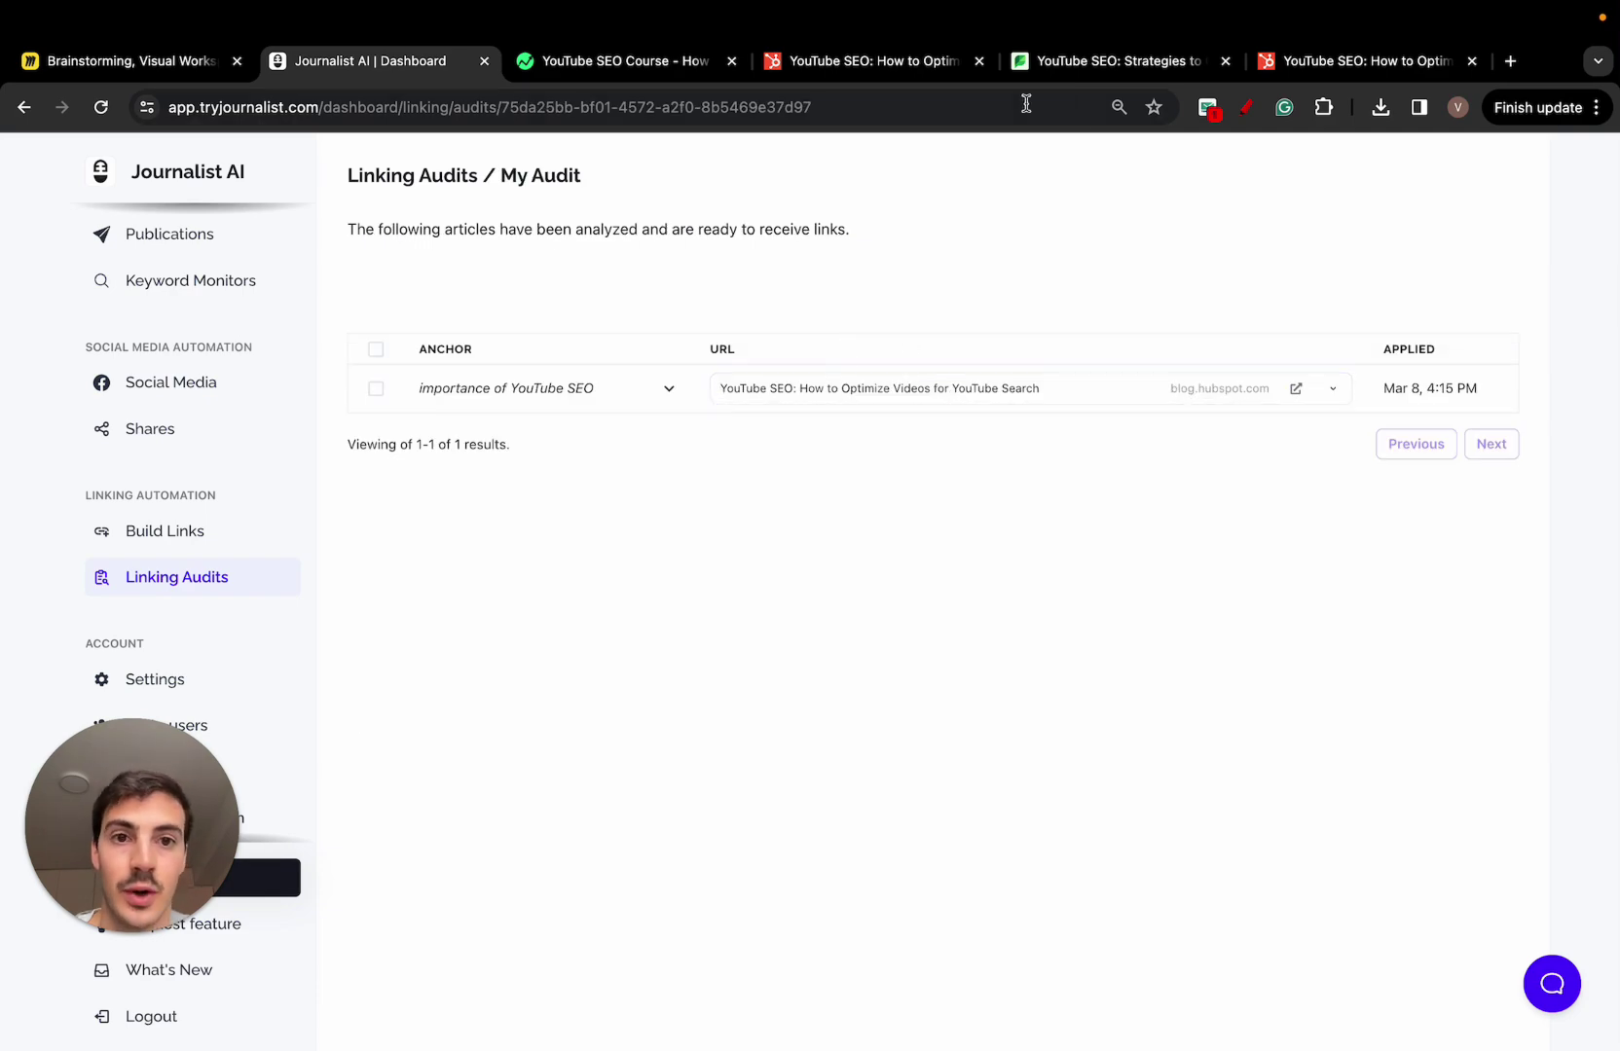
pyautogui.click(604, 77)
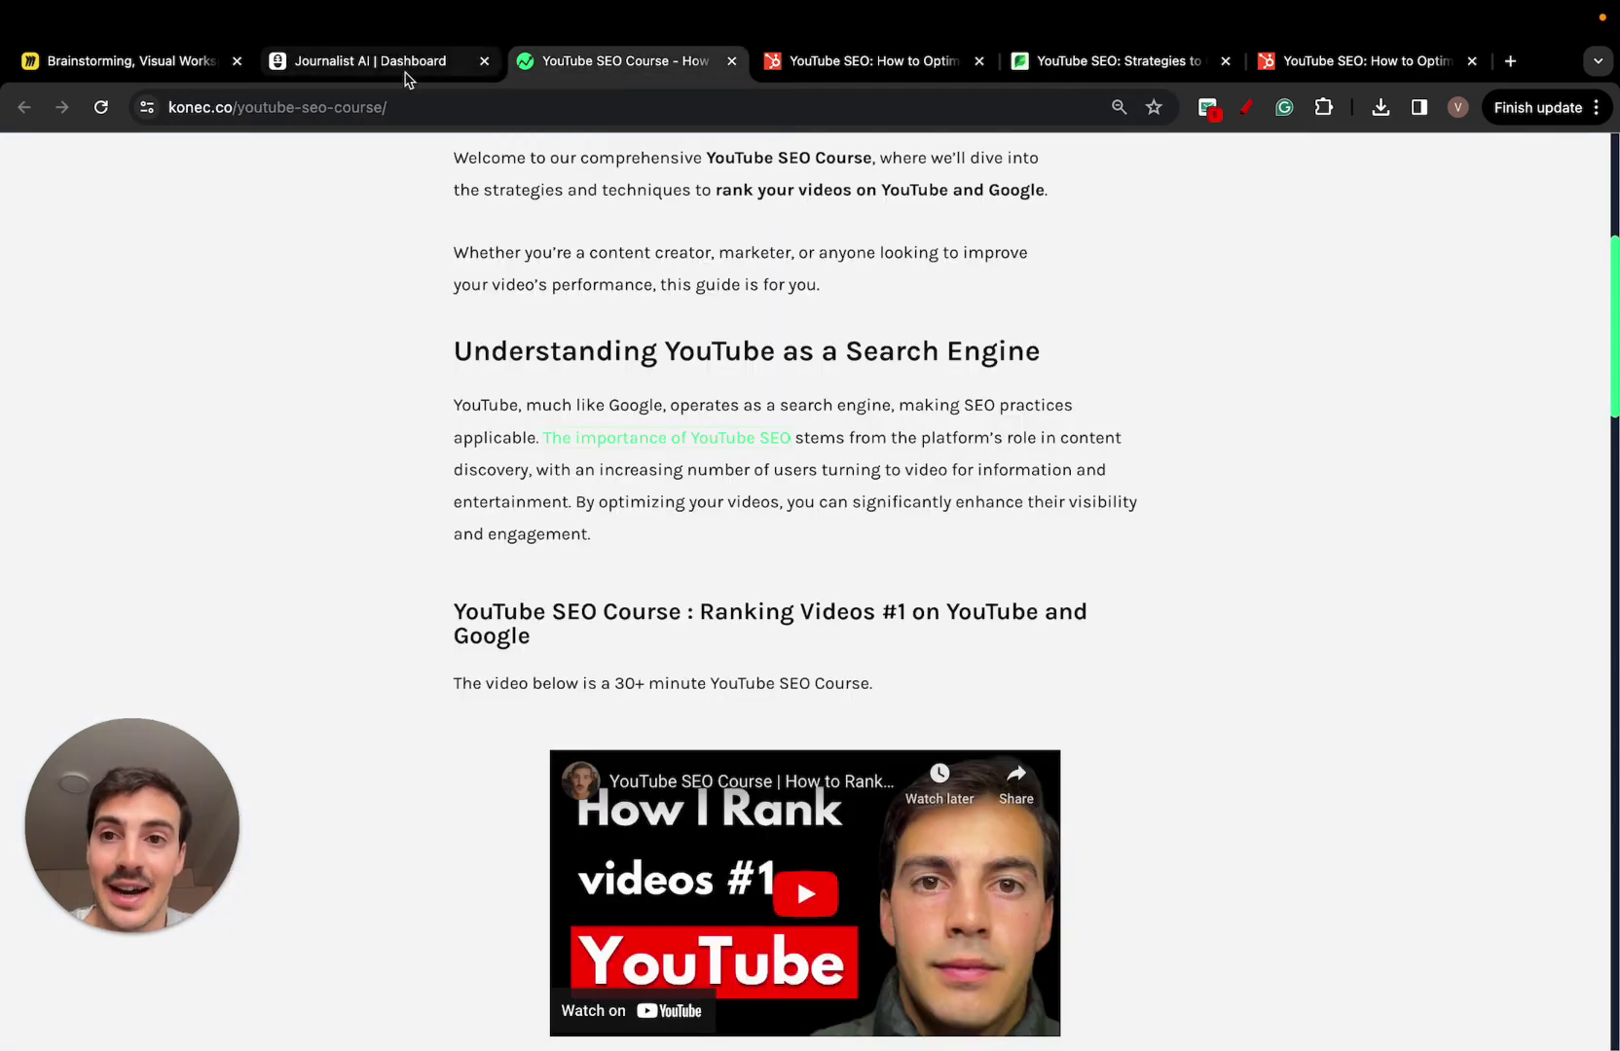
# - Back in Linking Audits, look through the Feb 6 and Feb 15 audits
pyautogui.click(407, 78)
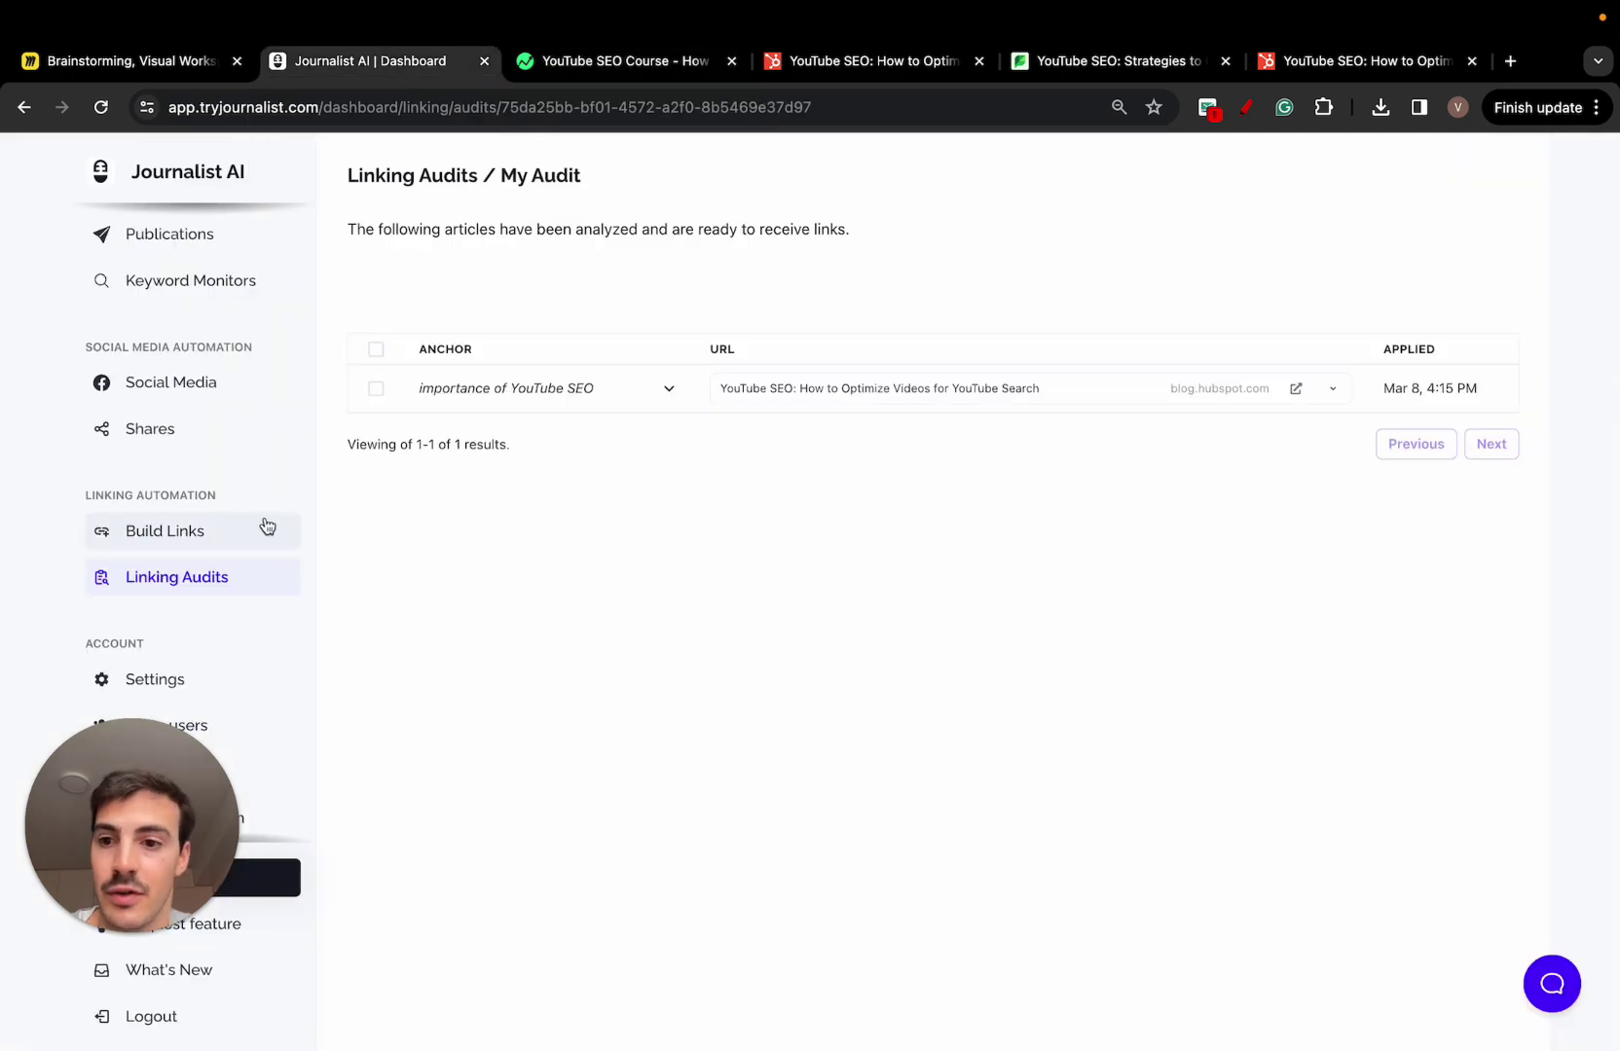
pyautogui.click(229, 581)
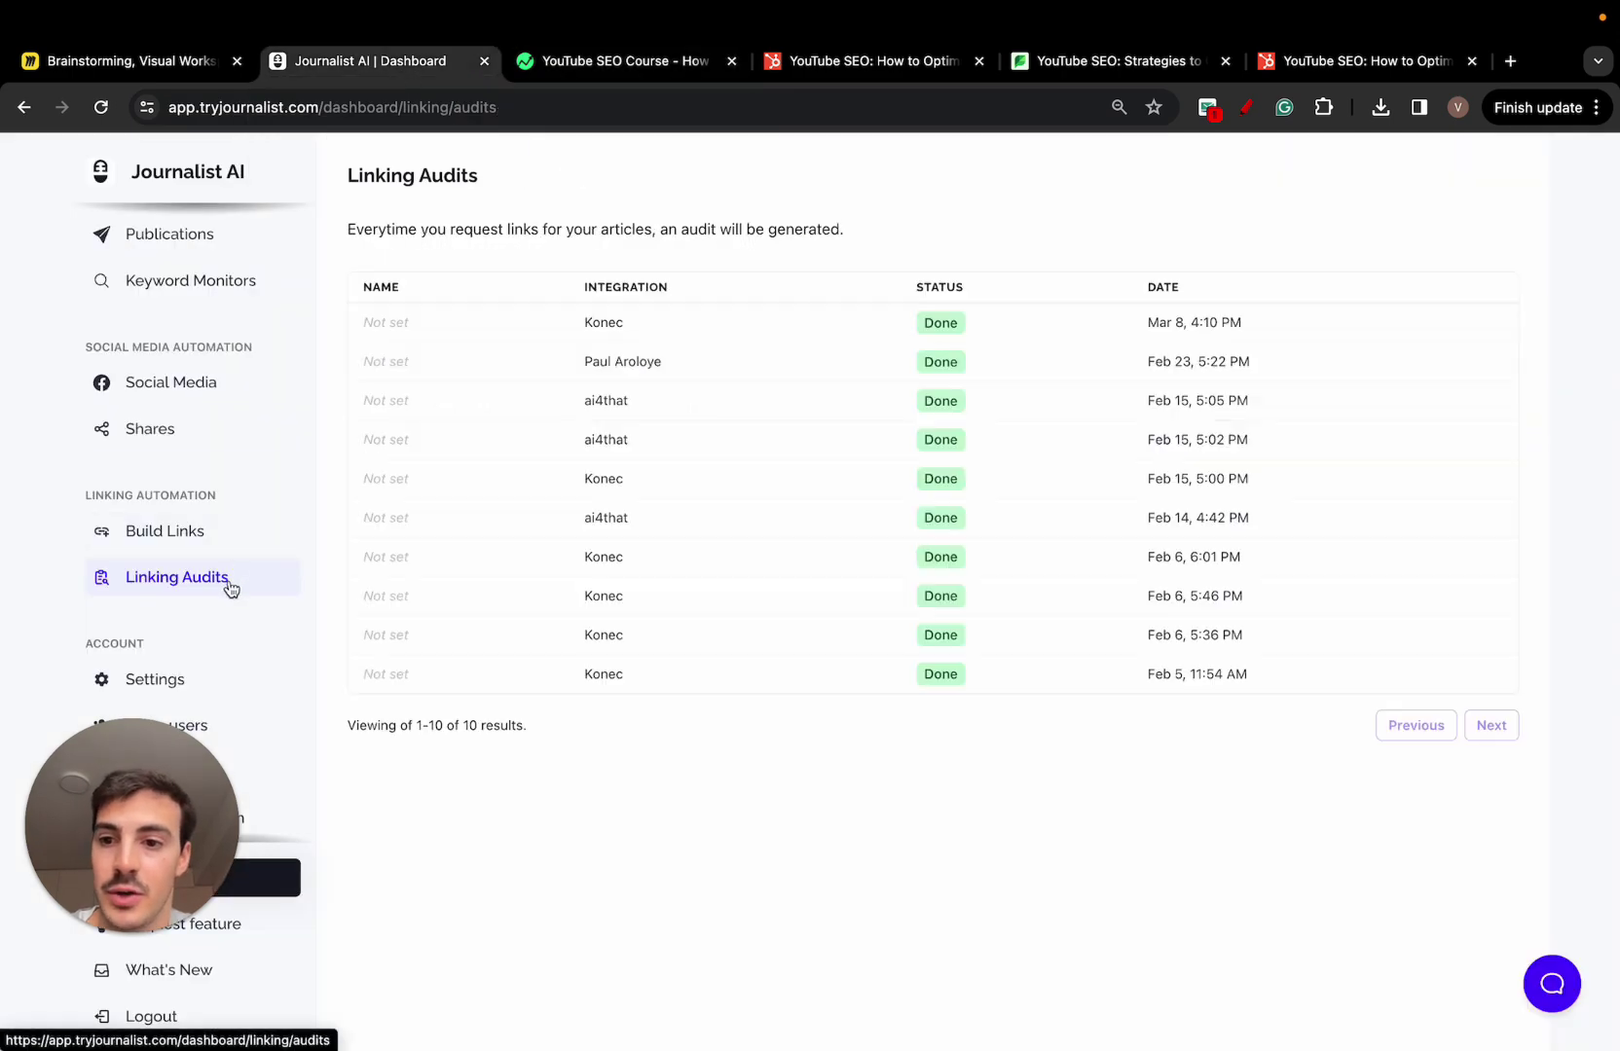
pyautogui.click(713, 642)
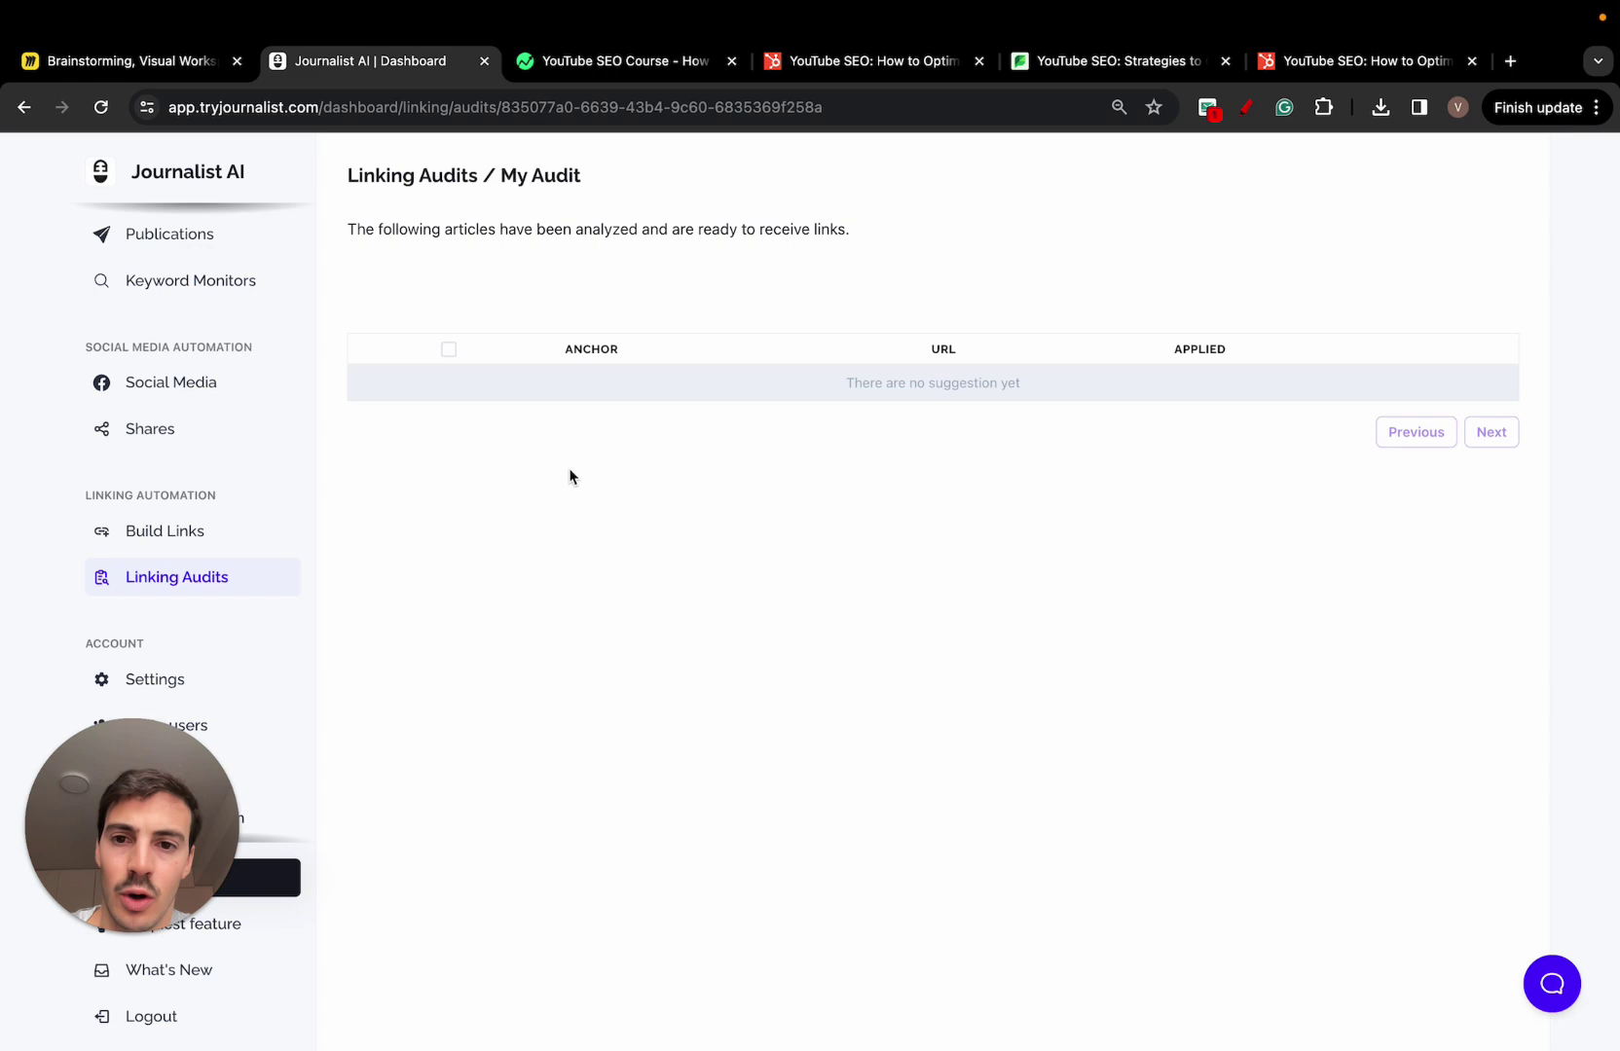
pyautogui.hscroll(-5, 401, 558)
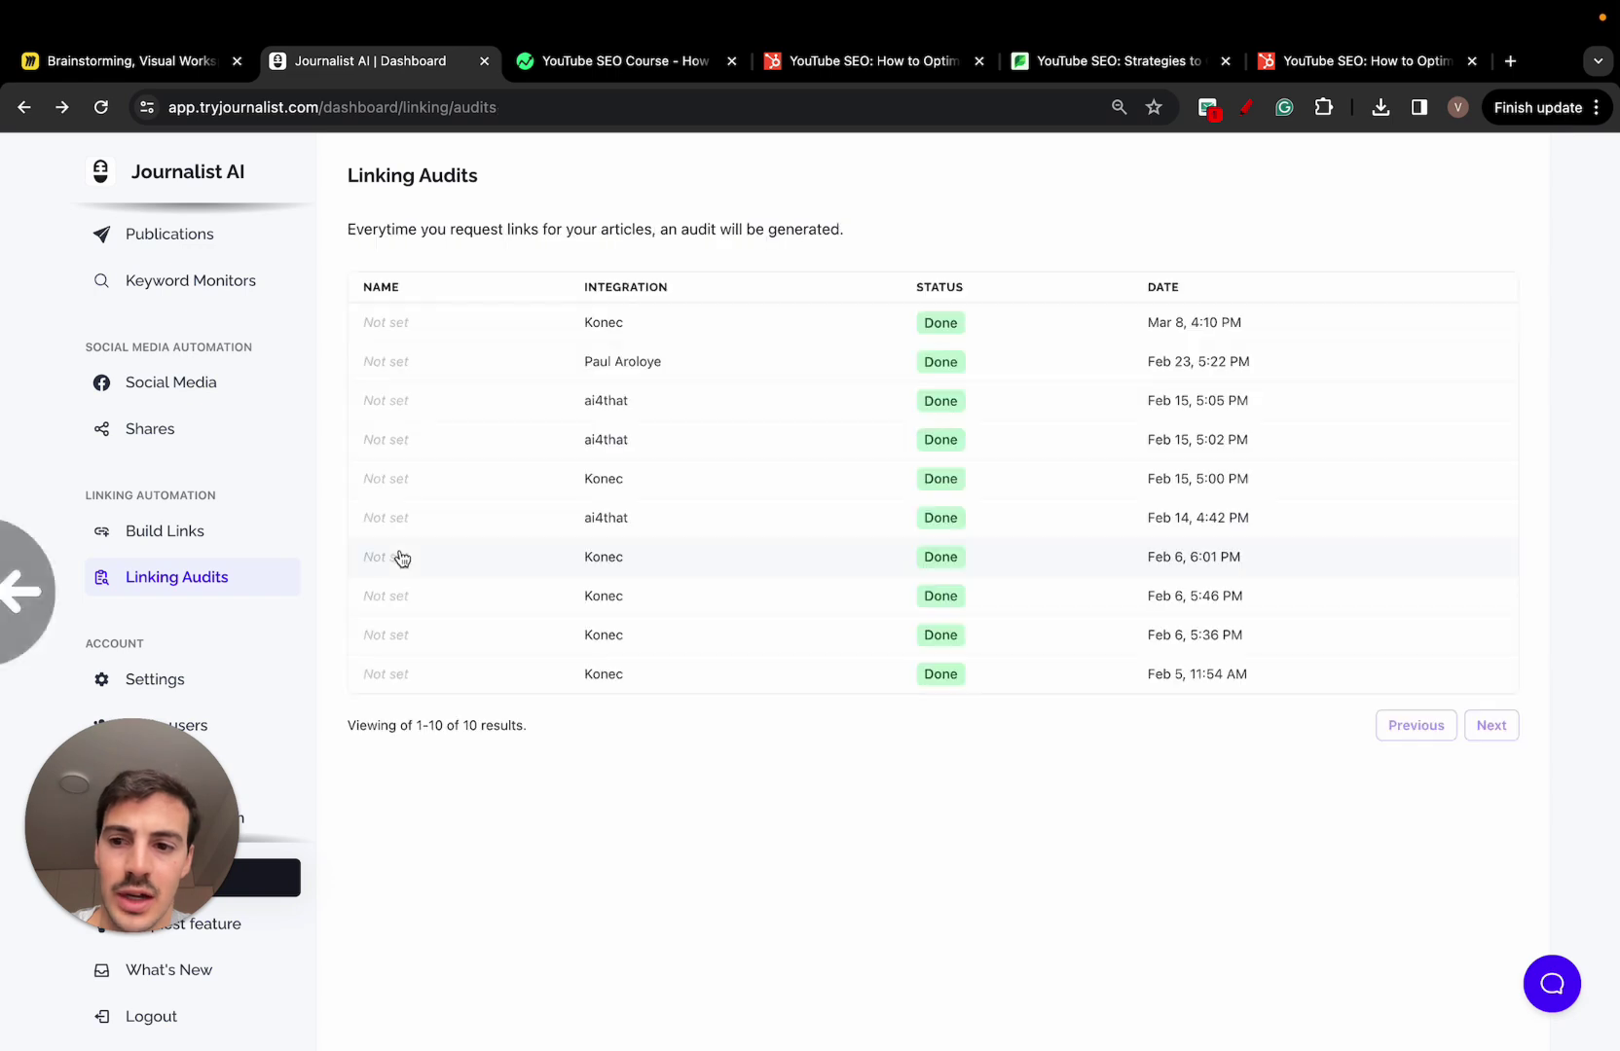
pyautogui.click(765, 479)
pyautogui.hscroll(-5, 773, 401)
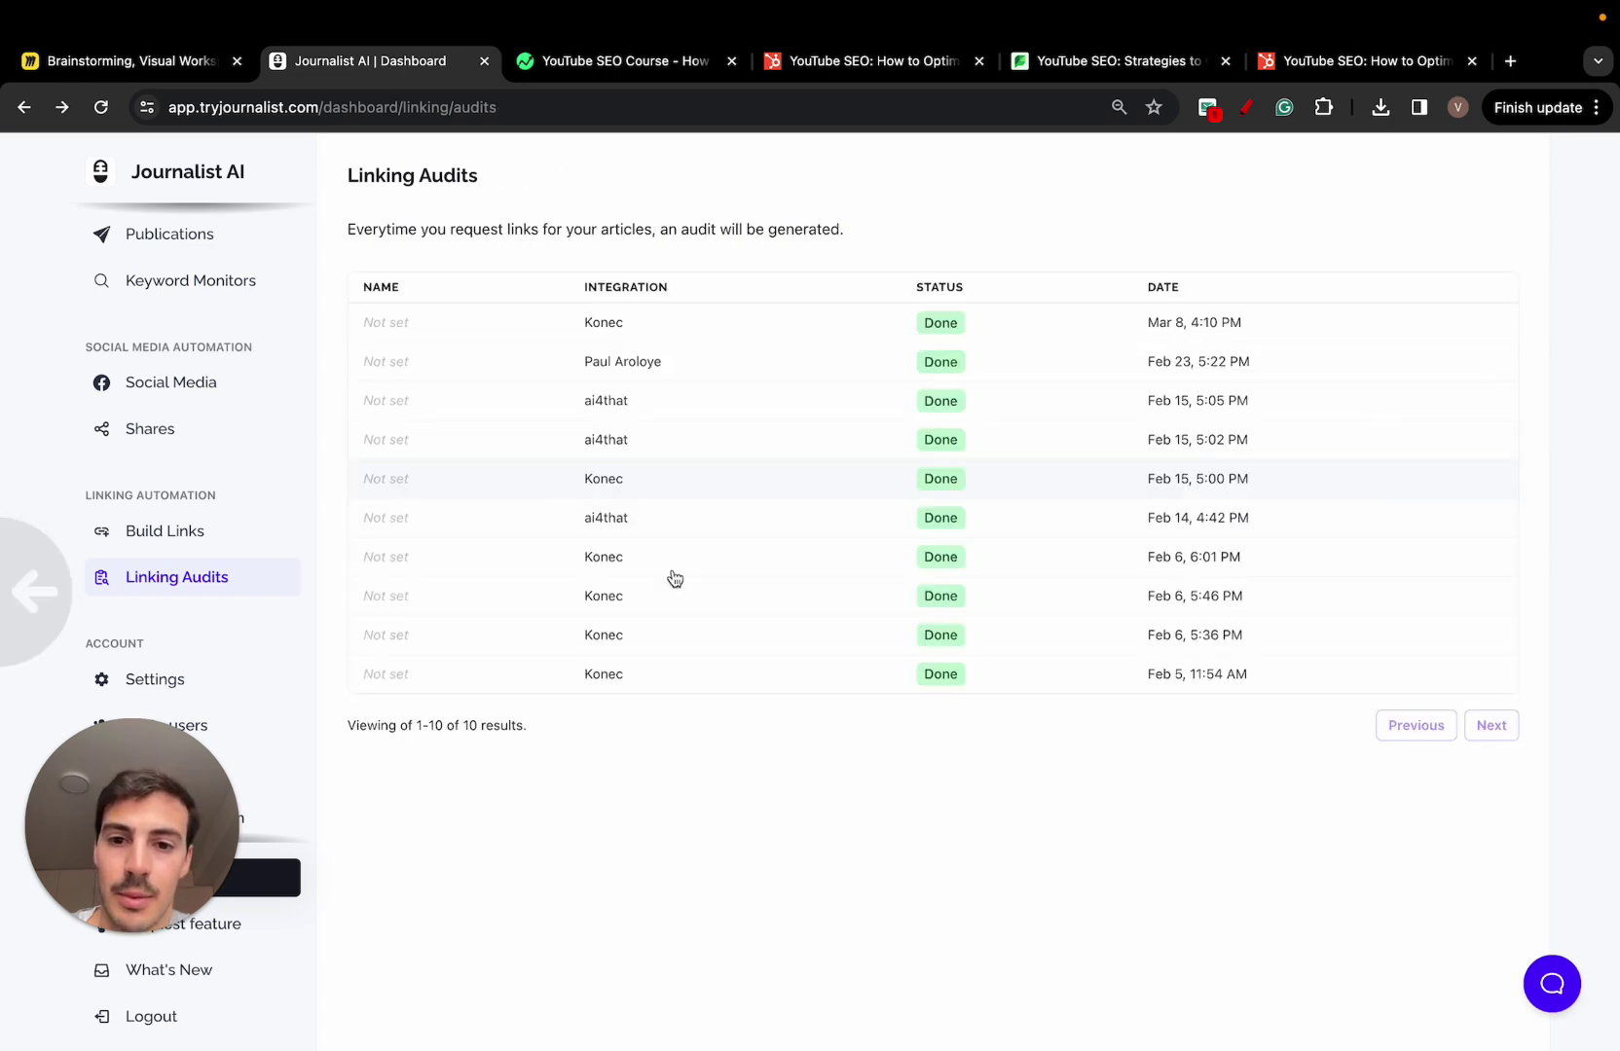
# - Open the Feb 5 audit and review the Grooming Basics excerpt and its alternative links
pyautogui.click(766, 689)
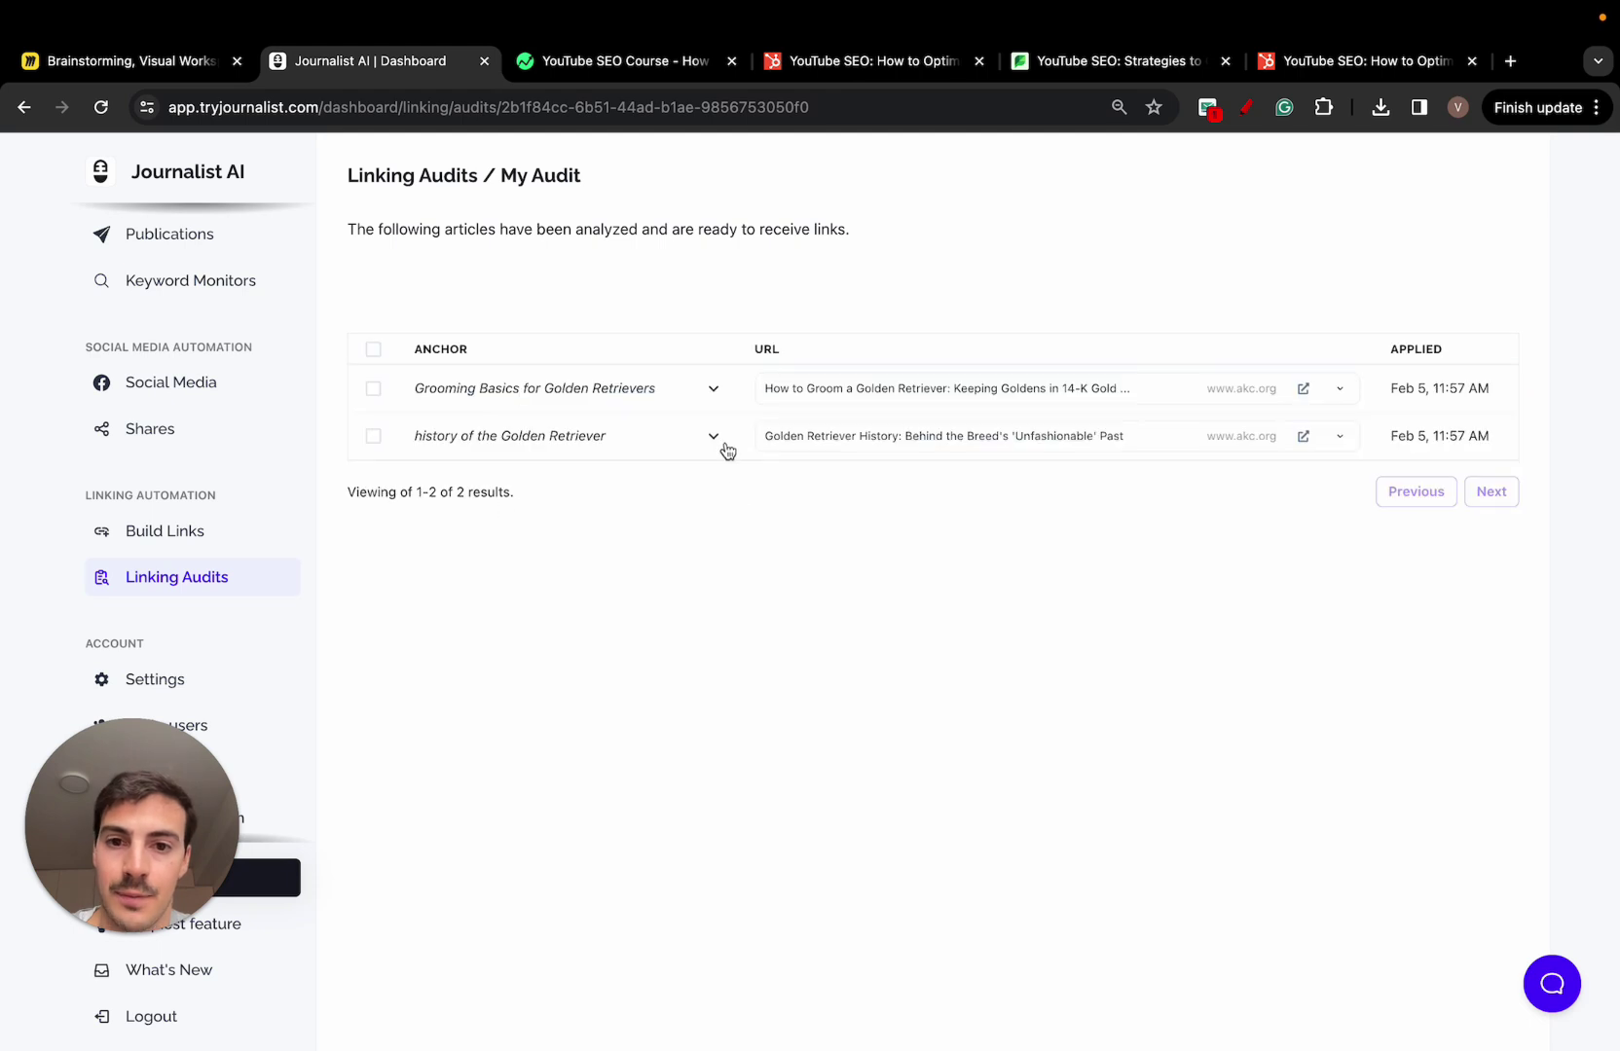
pyautogui.click(679, 394)
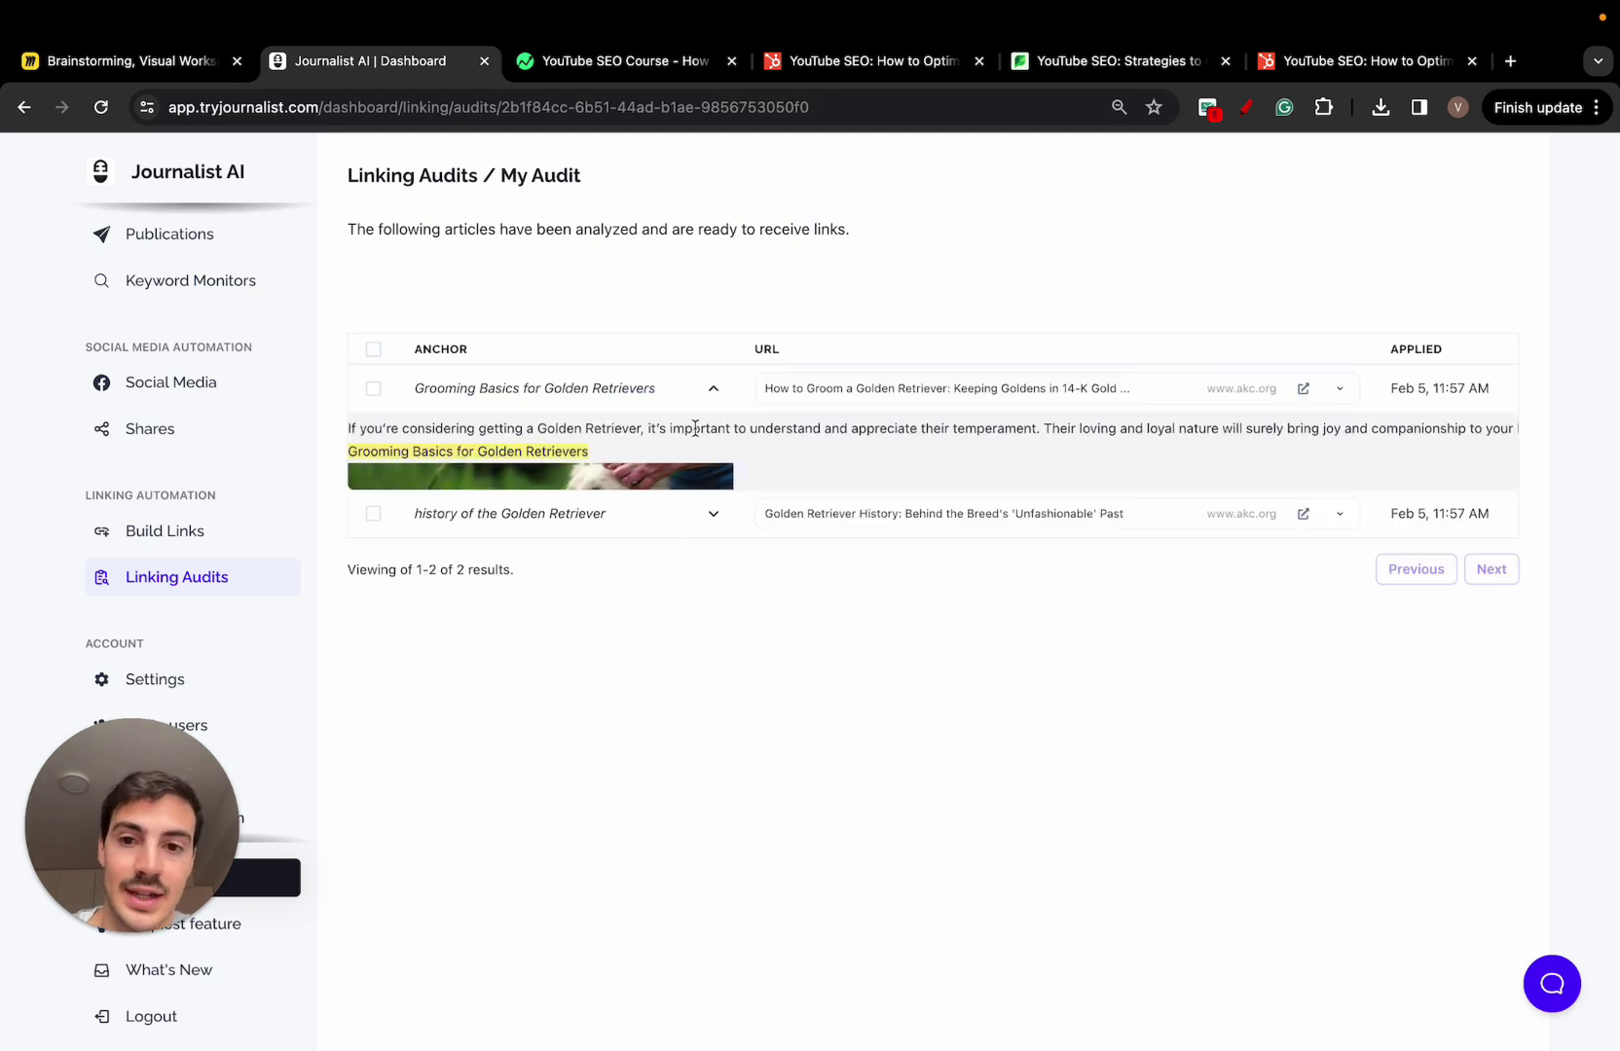
pyautogui.tripleClick(452, 438)
pyautogui.click(560, 428)
pyautogui.click(947, 391)
pyautogui.scroll(-1, 947, 596)
pyautogui.scroll(1, 968, 509)
pyautogui.click(1190, 296)
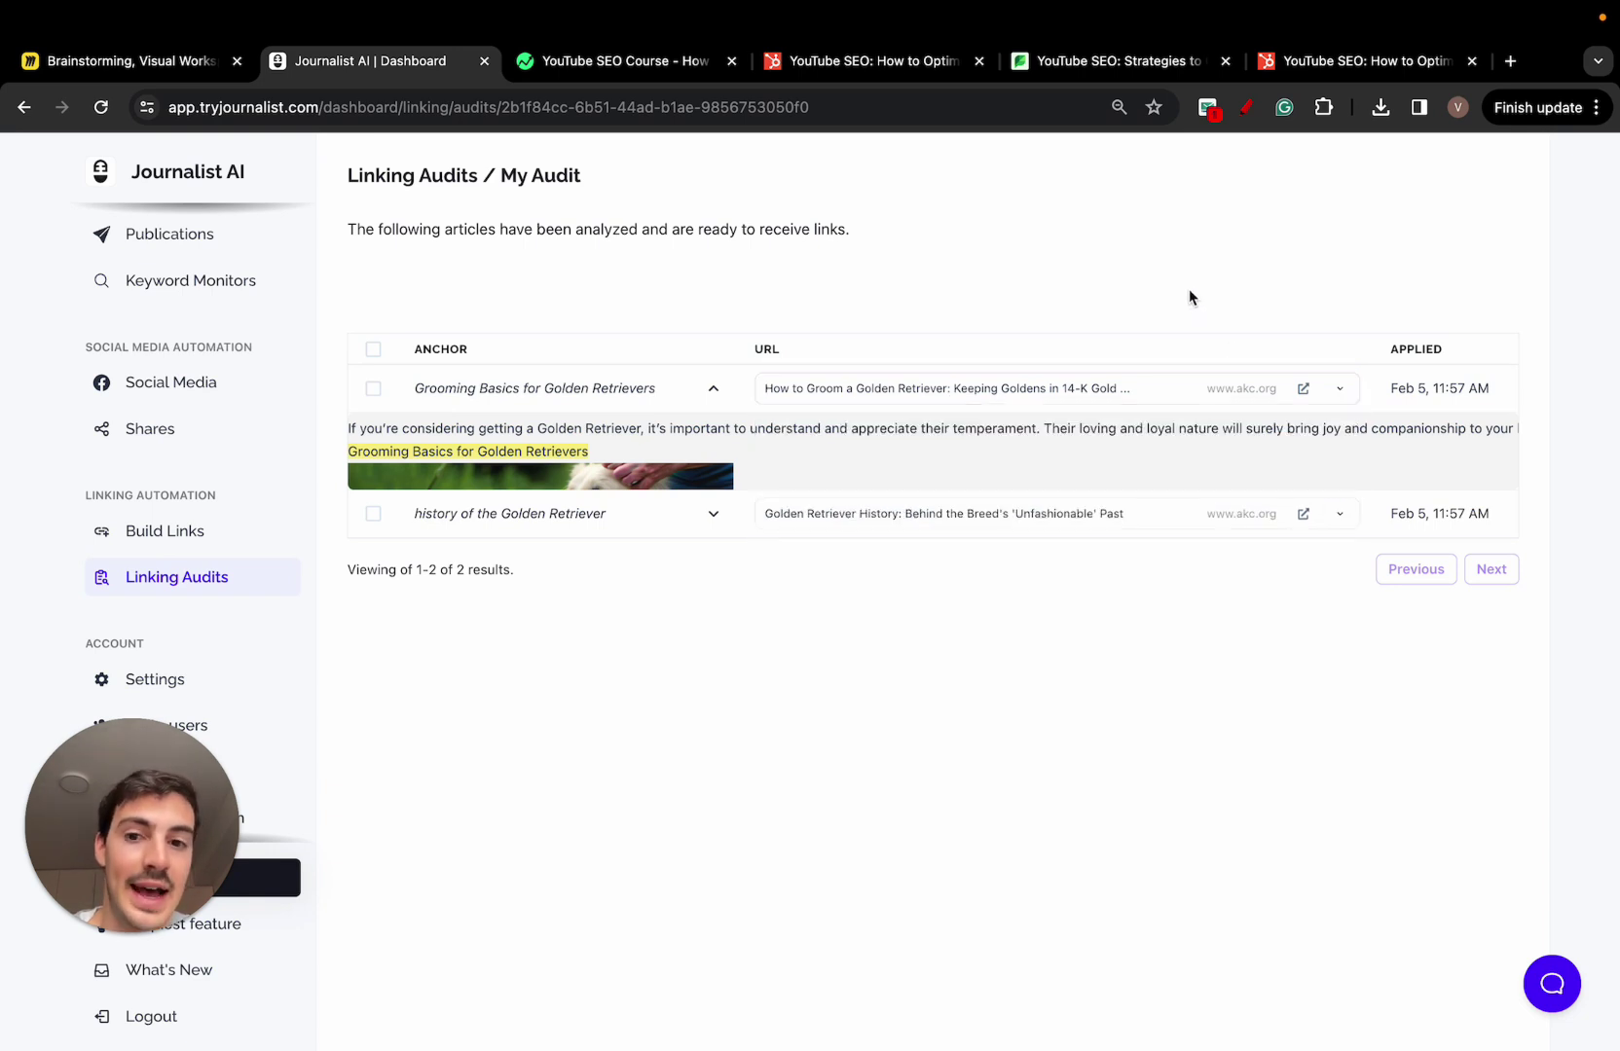
# - Select both links, pointing grooming to wikiHow's article and history to the American Kennel Club page
pyautogui.click(673, 517)
pyautogui.click(376, 514)
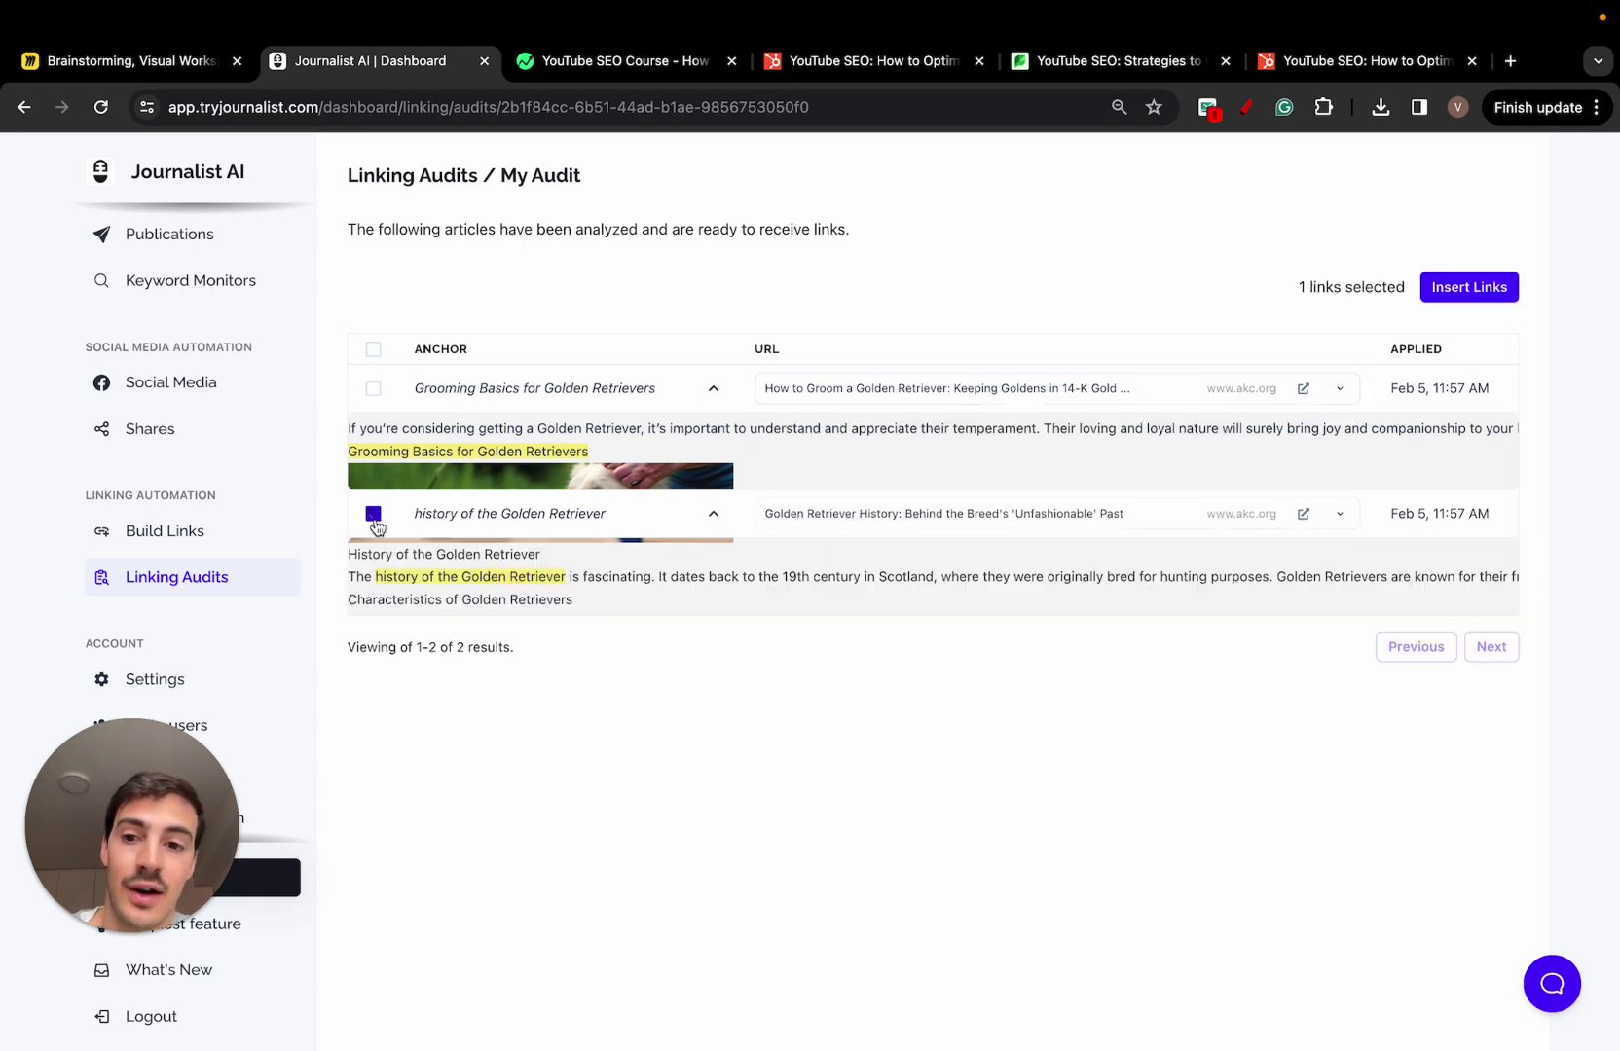
pyautogui.click(373, 389)
pyautogui.click(970, 389)
pyautogui.click(954, 575)
pyautogui.click(970, 514)
pyautogui.click(934, 560)
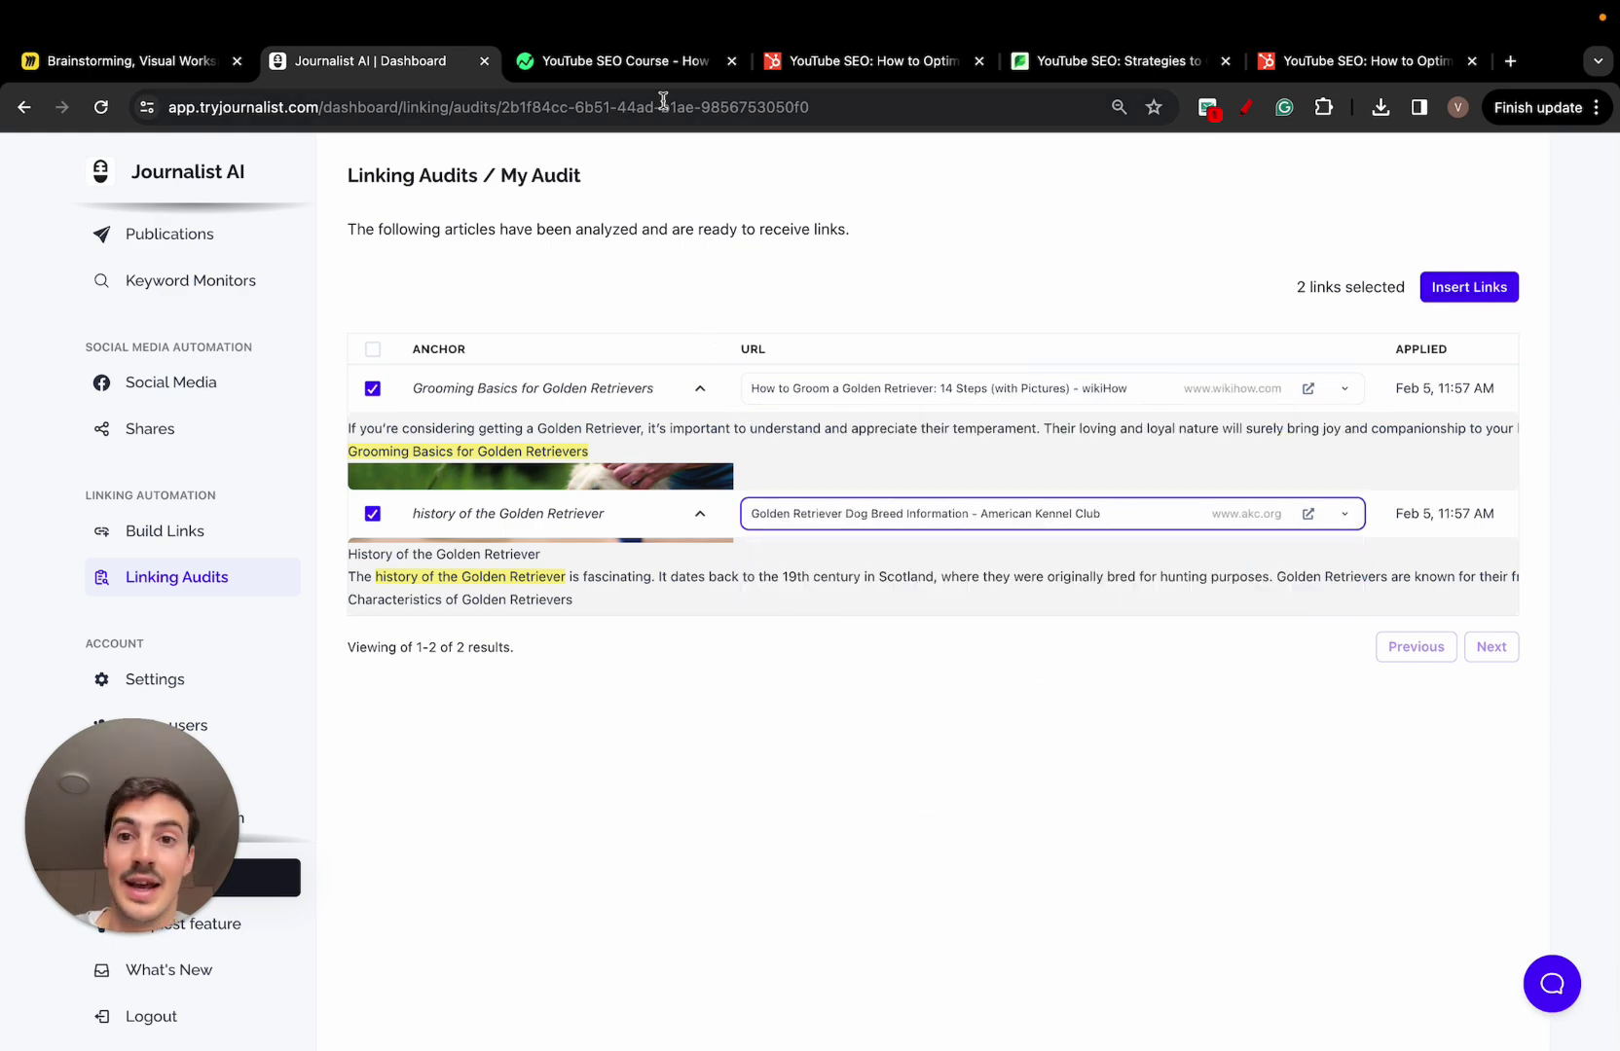
# - Review the inserted 'The importance of YouTube SEO' link in the konec.co post
pyautogui.click(667, 62)
pyautogui.scroll(5, 709, 365)
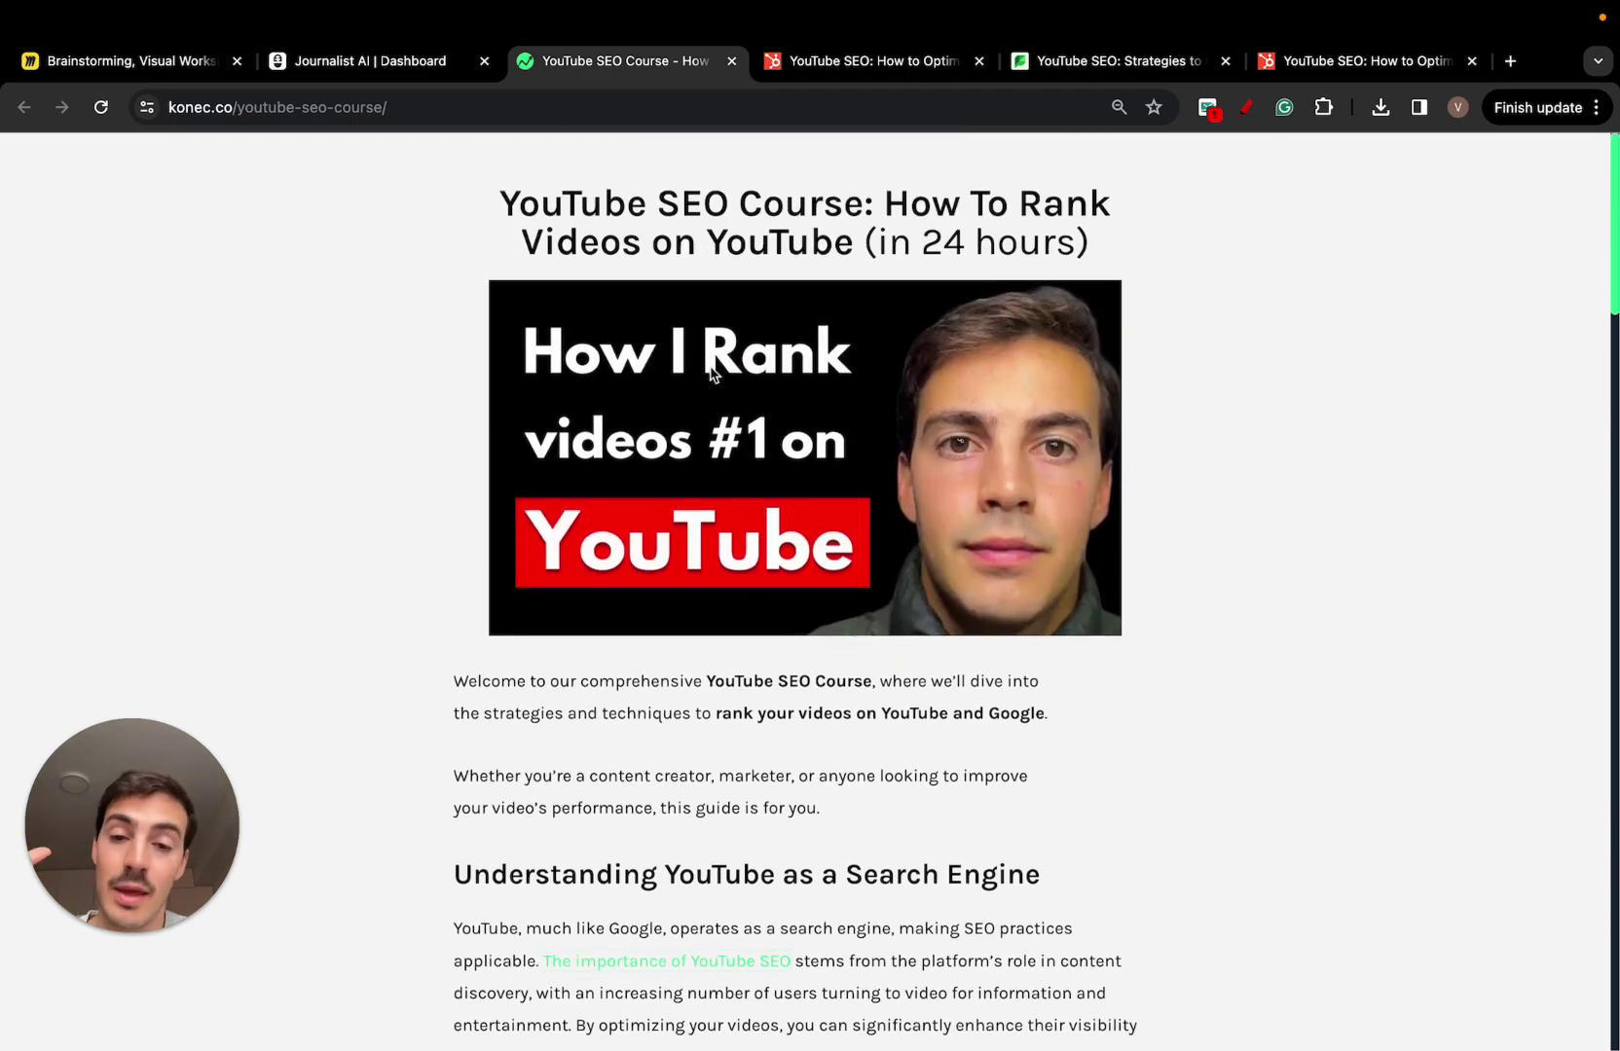
pyautogui.scroll(-15, 711, 373)
pyautogui.scroll(9, 711, 372)
pyautogui.scroll(2, 711, 373)
pyautogui.moveTo(800, 591); pyautogui.dragTo(546, 594)
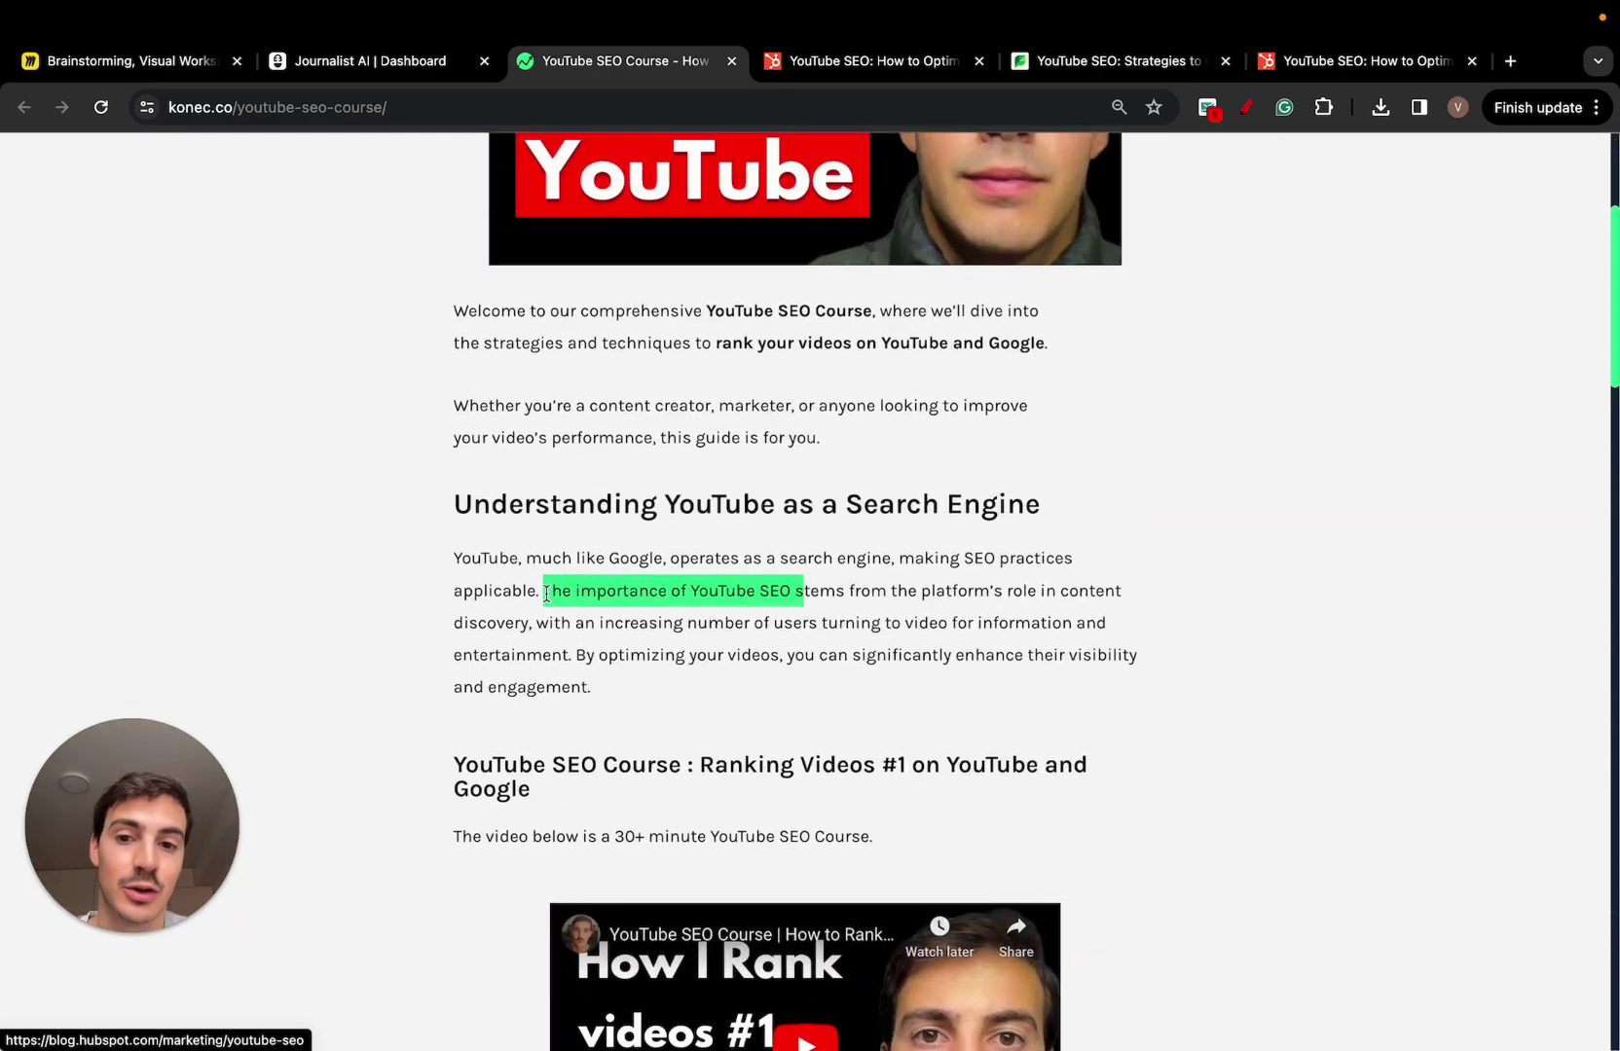
# - Back in the Feb 5 audit, show the grooming anchor's alternative links
pyautogui.click(351, 62)
pyautogui.click(1078, 386)
pyautogui.scroll(-1, 1049, 496)
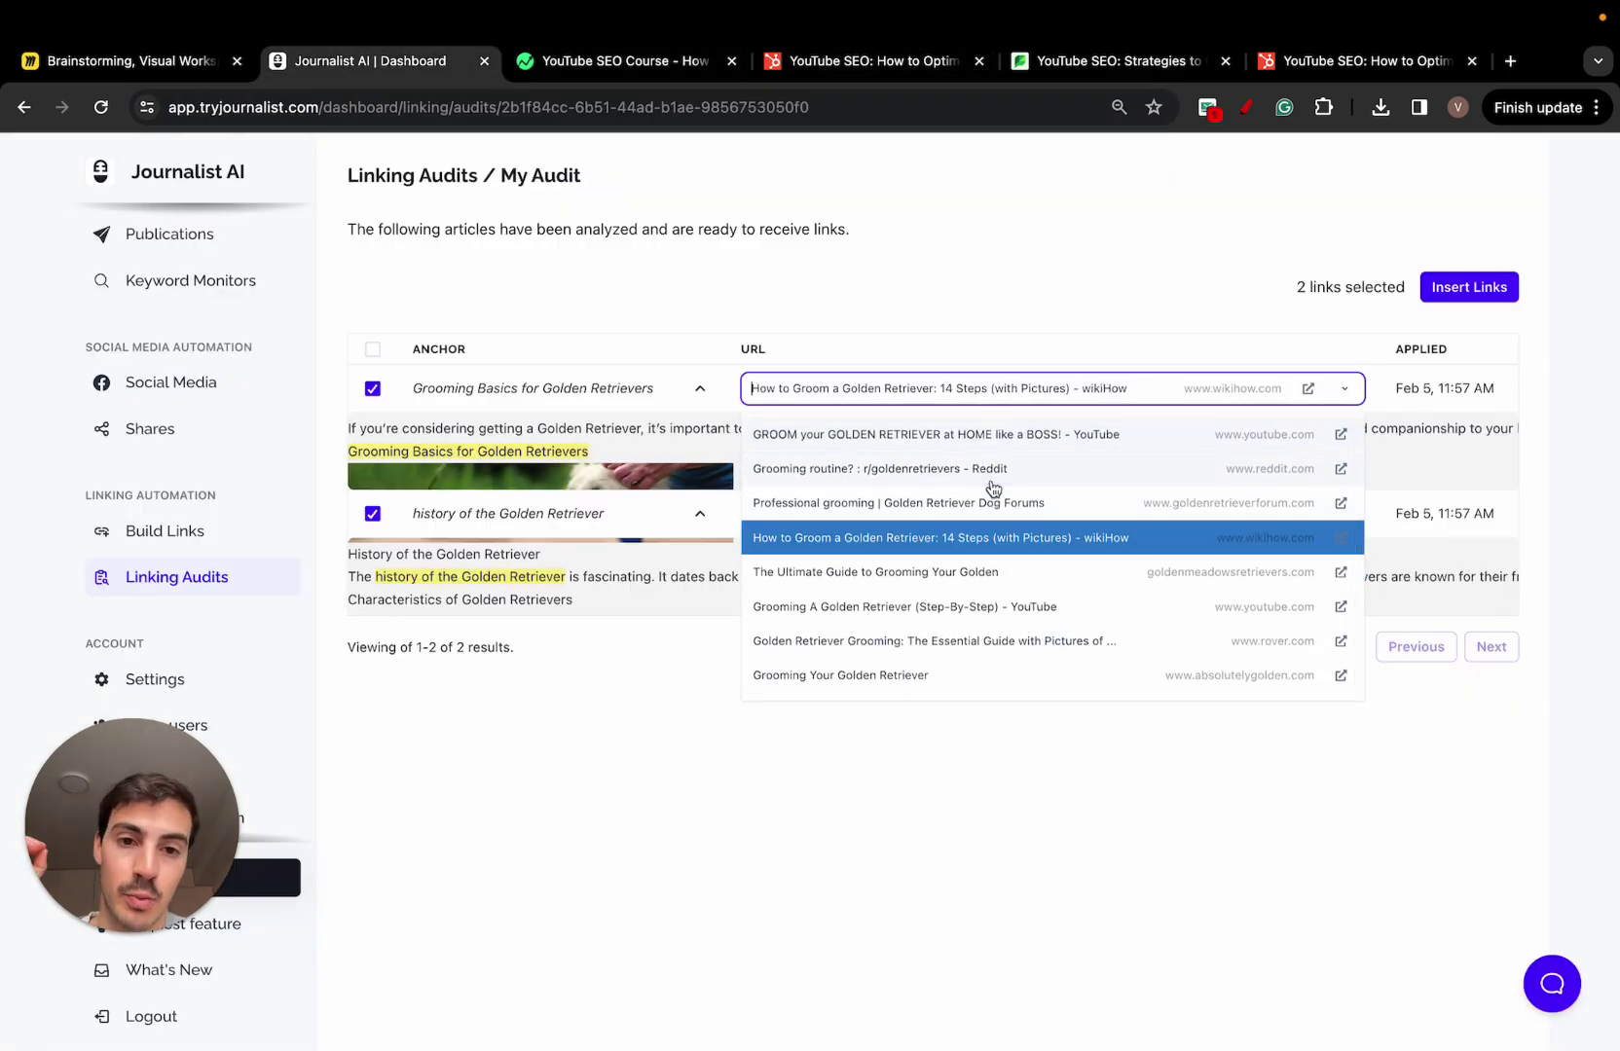
# - Close the URL dropdown and check the konec.co post, selecting the word 'platform's'
pyautogui.scroll(1, 991, 487)
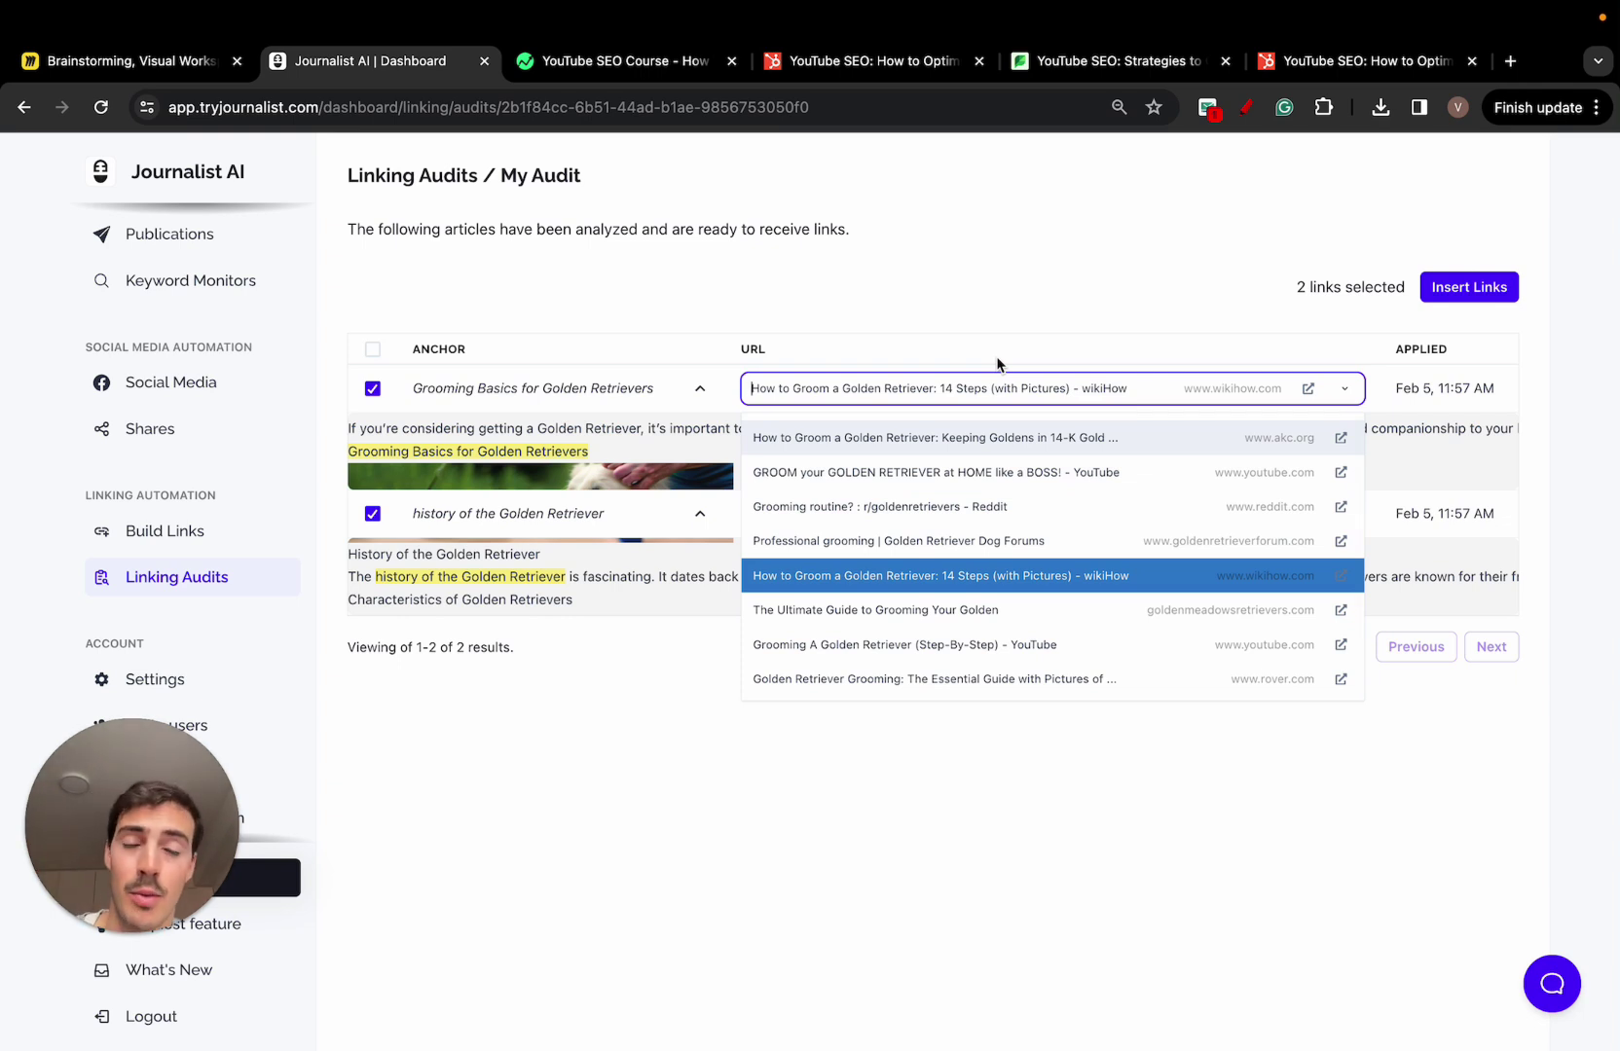
pyautogui.click(657, 64)
pyautogui.scroll(-3, 763, 445)
pyautogui.doubleClick(959, 449)
pyautogui.click(400, 58)
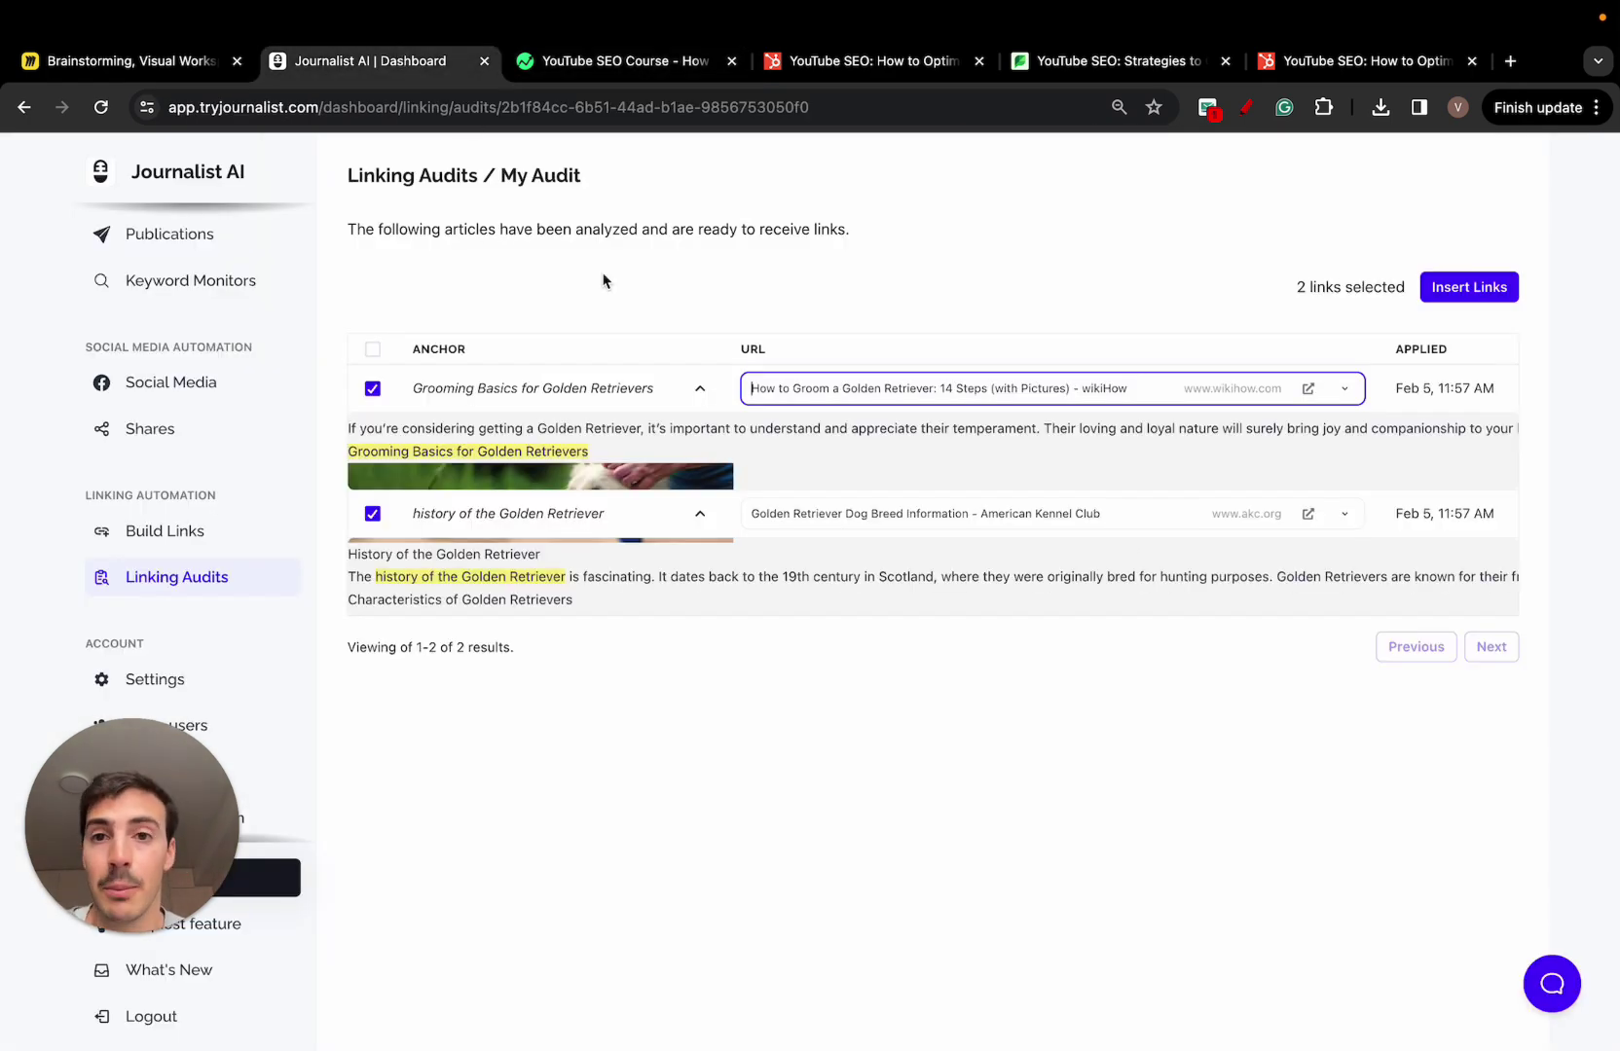
# - Glance at the HubSpot and Sprout Social articles, dismiss the exit popup, and return to the Miro board
pyautogui.click(871, 65)
pyautogui.click(1088, 65)
pyautogui.click(861, 332)
pyautogui.click(414, 68)
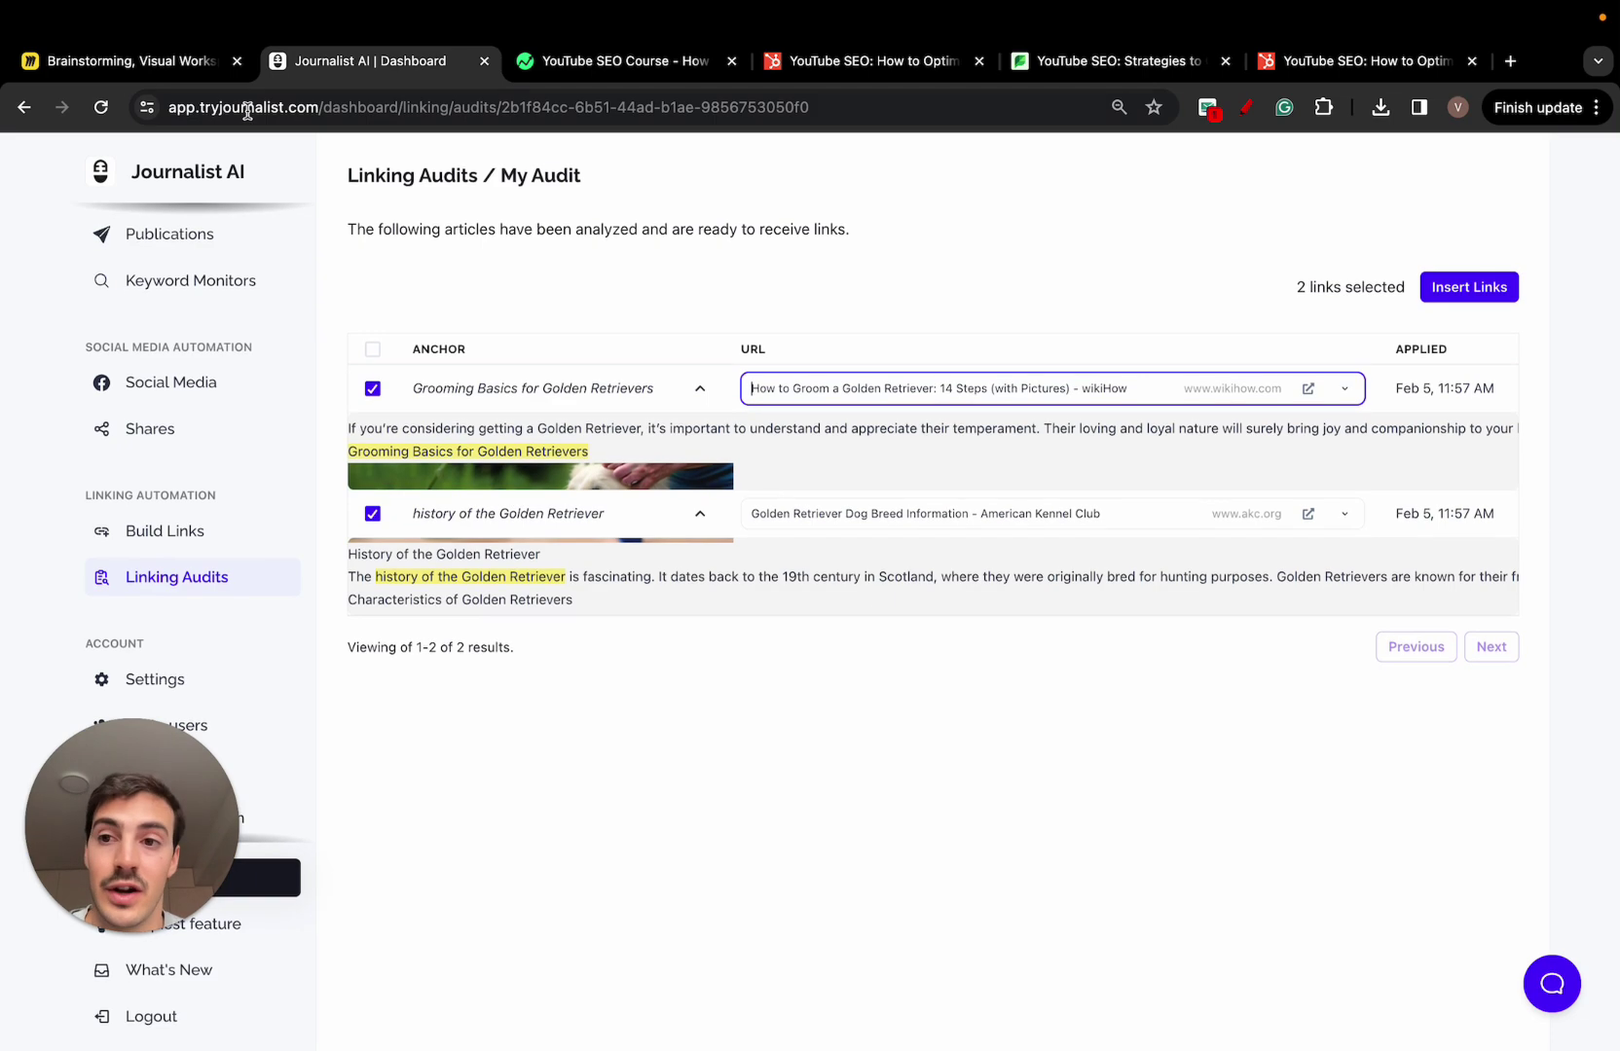
pyautogui.click(230, 172)
pyautogui.click(144, 68)
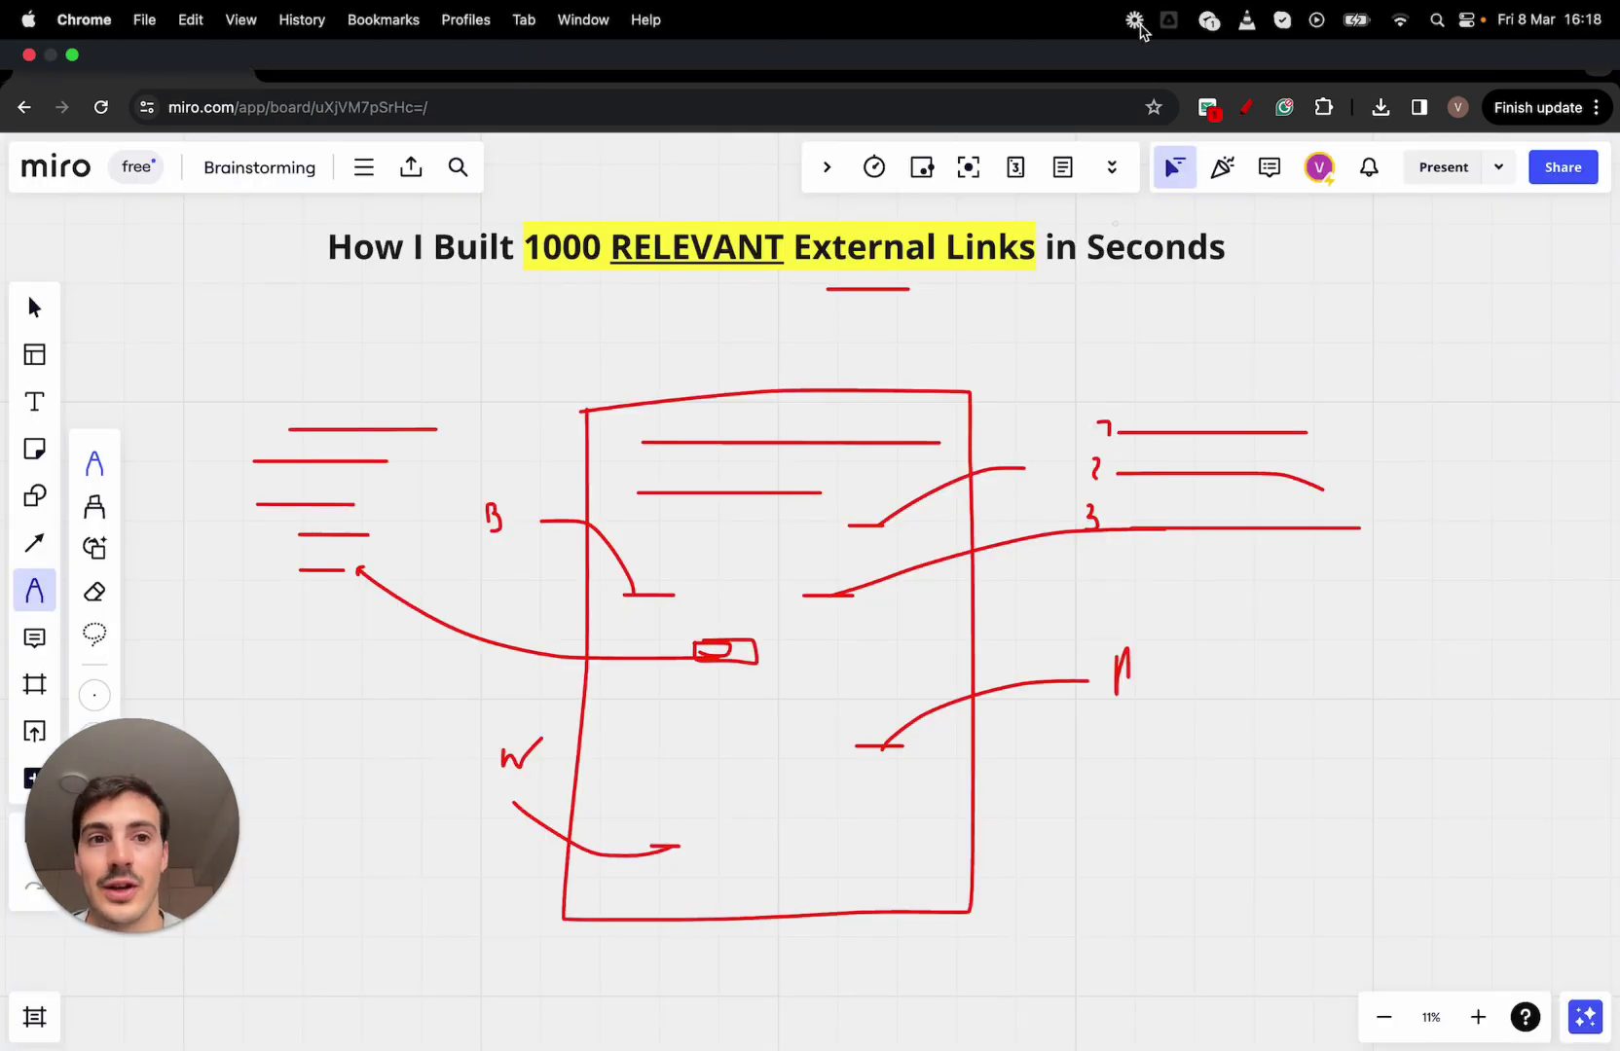